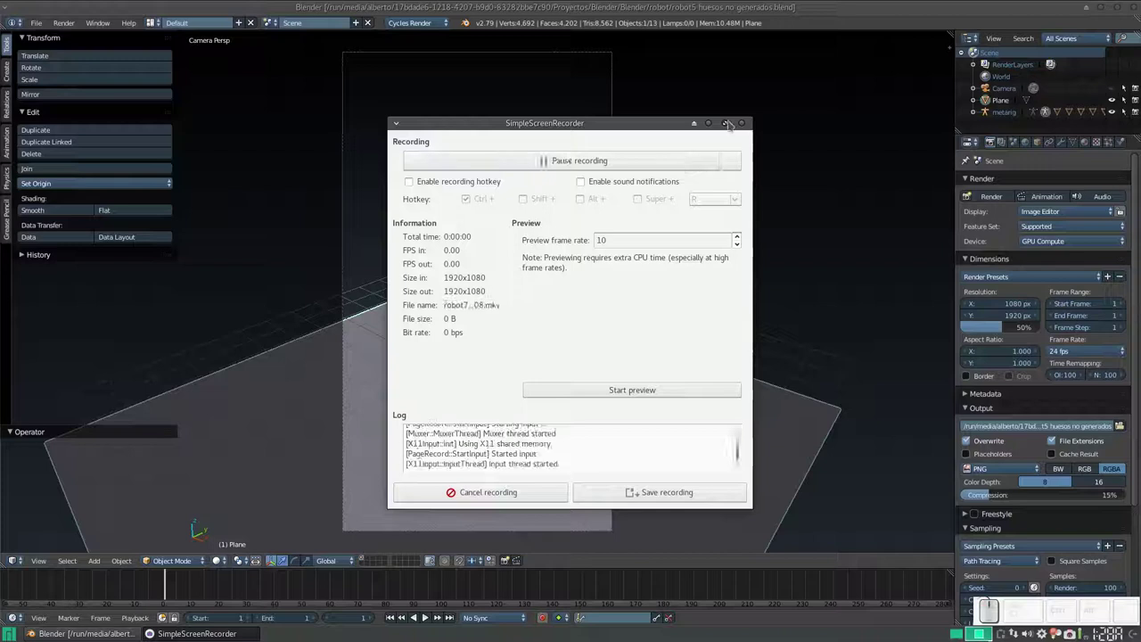
- Start the screen recording and frame the robot rig in a close, near-frontal view
{"action": "left_click", "coordinate": [709, 123]}
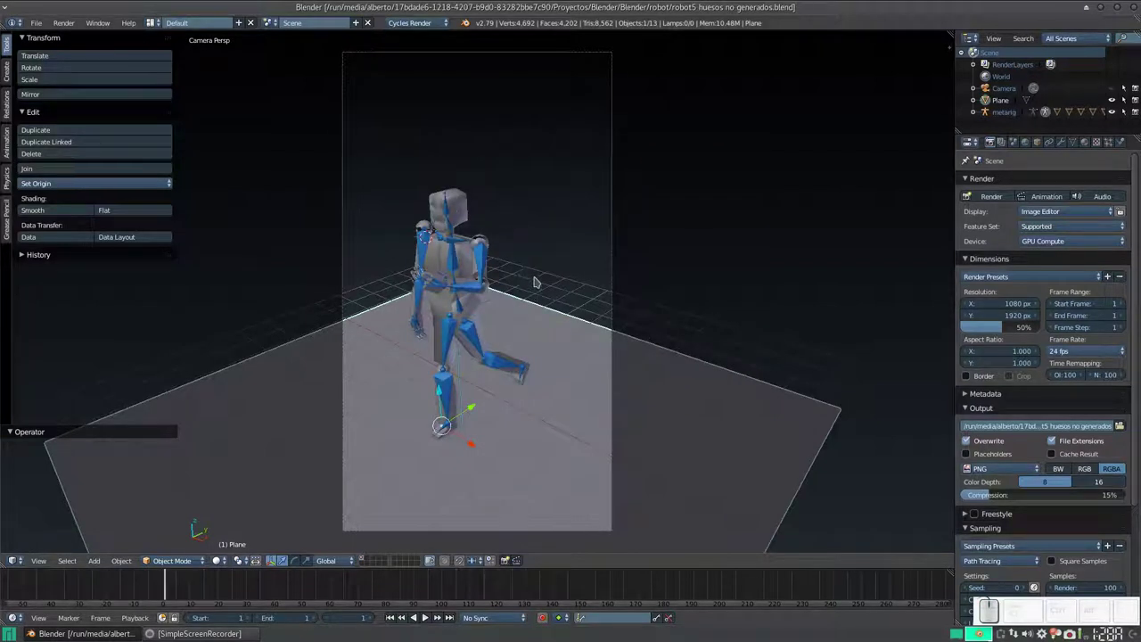
{"action": "scroll", "coordinate": [513, 319], "scroll_direction": "down", "scroll_amount": 3}
{"action": "middle_click_drag", "start_coordinate": [413, 330], "coordinate": [475, 309]}
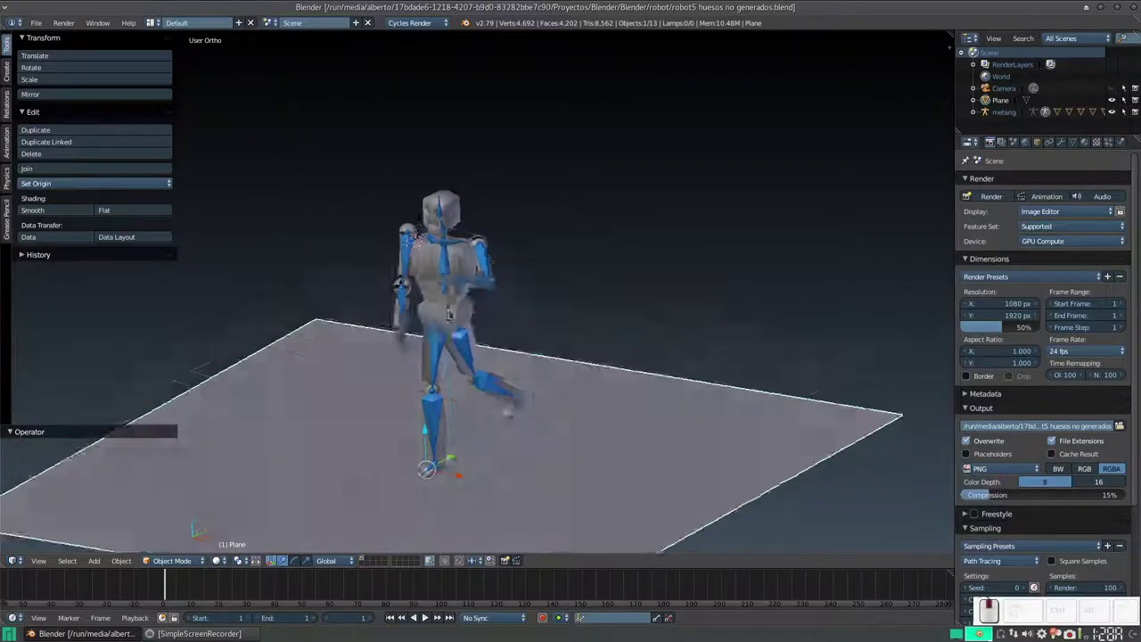
{"action": "scroll", "coordinate": [475, 309], "scroll_direction": "up", "scroll_amount": 3}
{"action": "scroll", "coordinate": [475, 309], "scroll_direction": "up", "scroll_amount": 2}
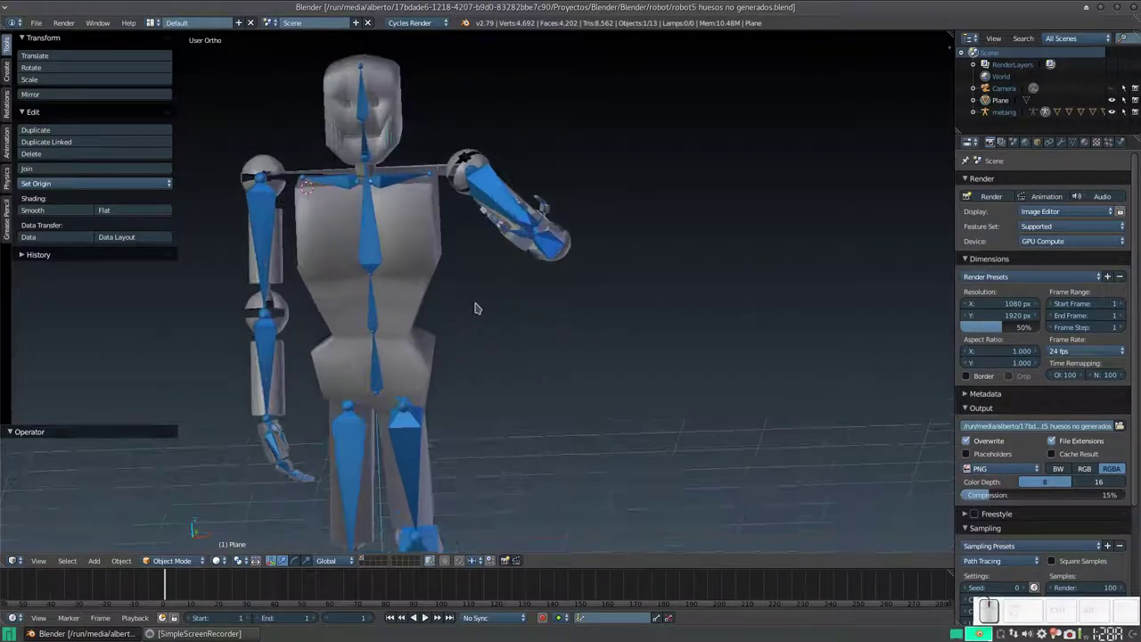
{"action": "middle_click_drag", "start_coordinate": [476, 309], "coordinate": [458, 313]}
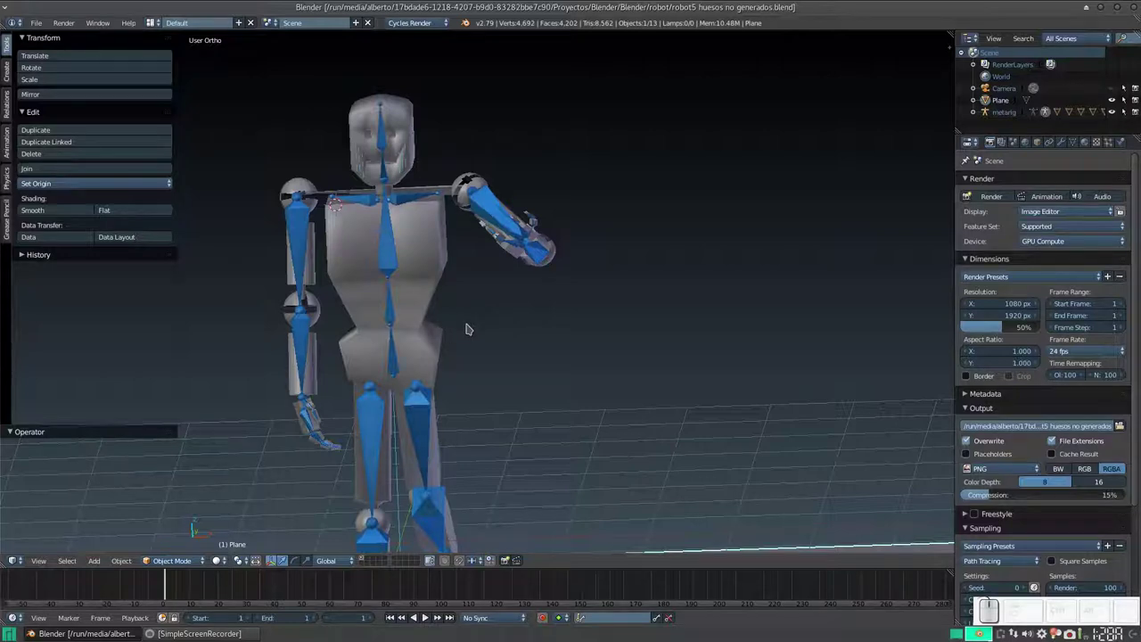
- Put the metarig in Pose Mode, select all bones, and clear their location and rotation
{"action": "right_click", "coordinate": [396, 273]}
{"action": "key", "text": "ctrl+Tab"}
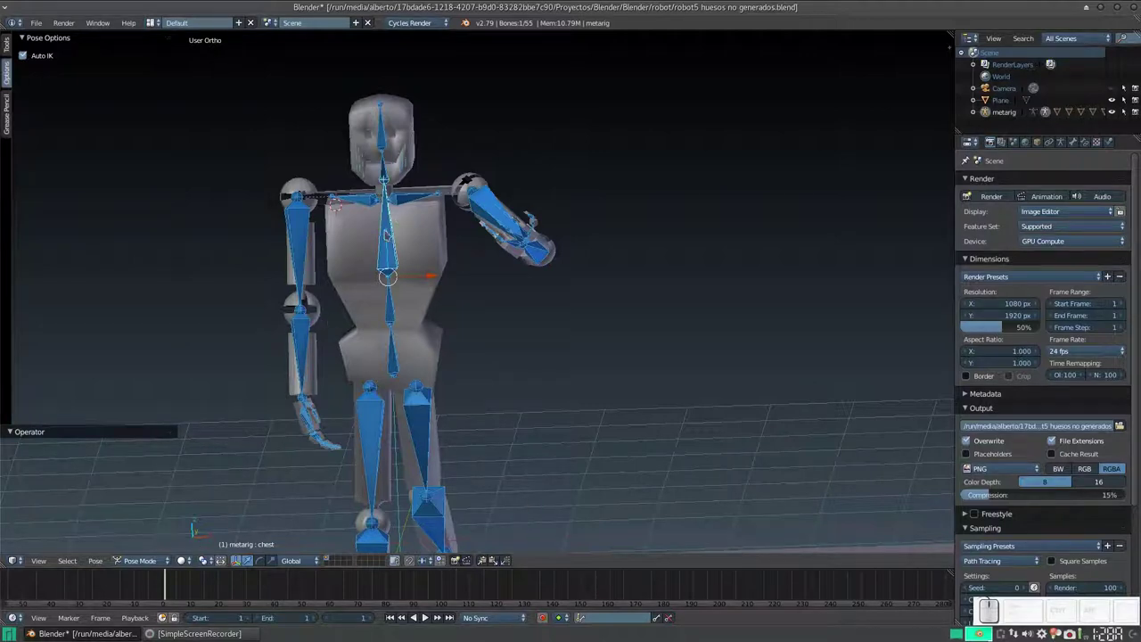
{"action": "key", "text": "a"}
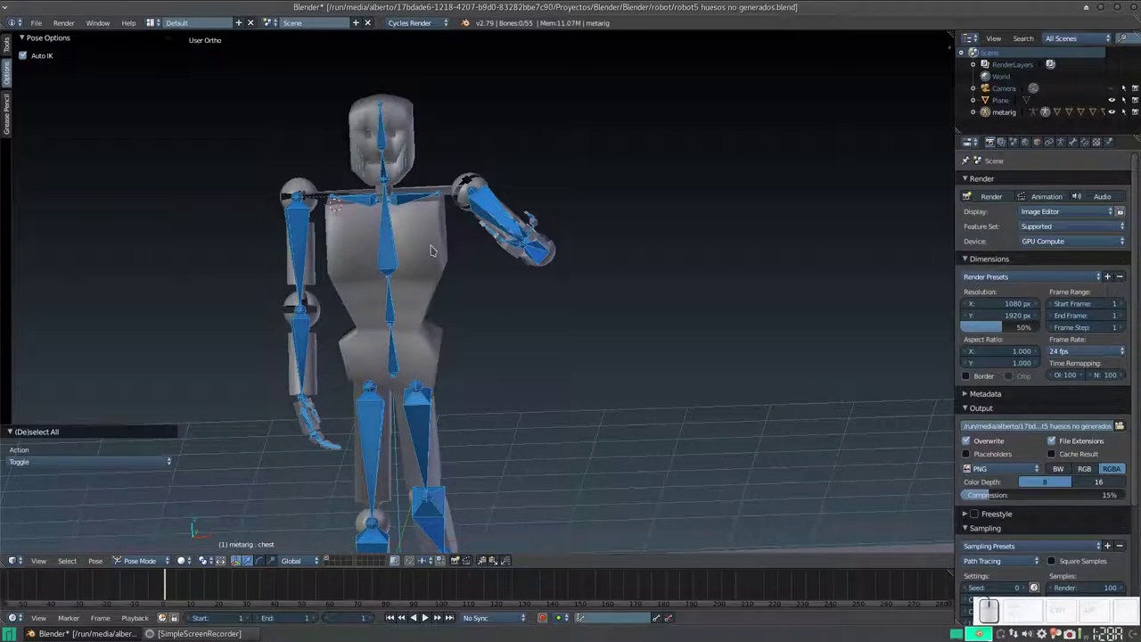
{"action": "key", "text": "a"}
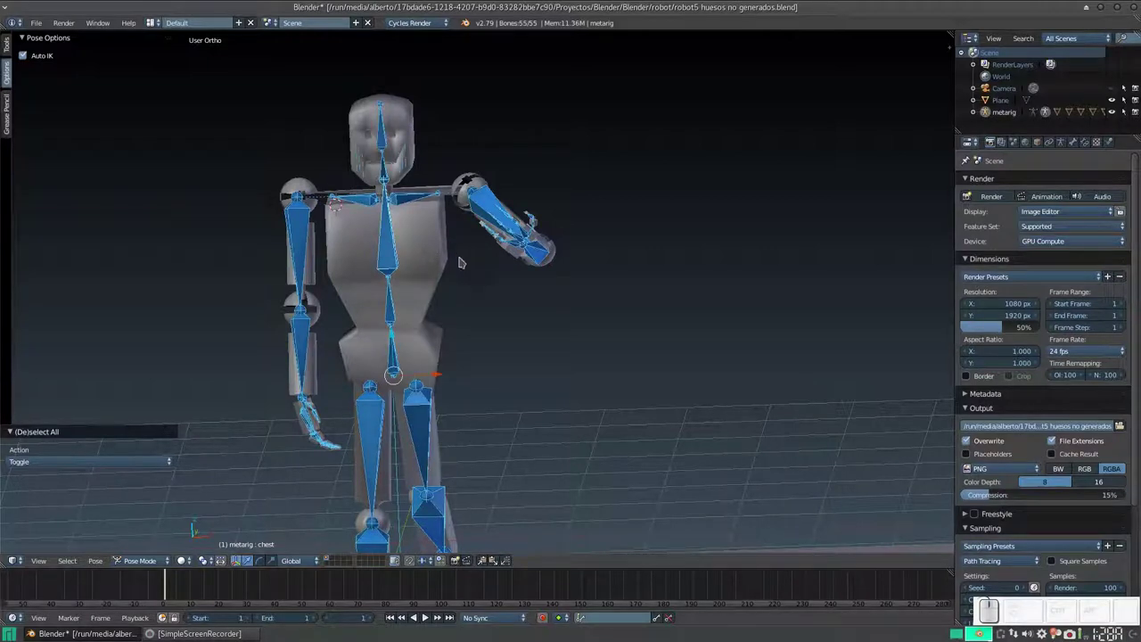
{"action": "key", "text": "alt+g"}
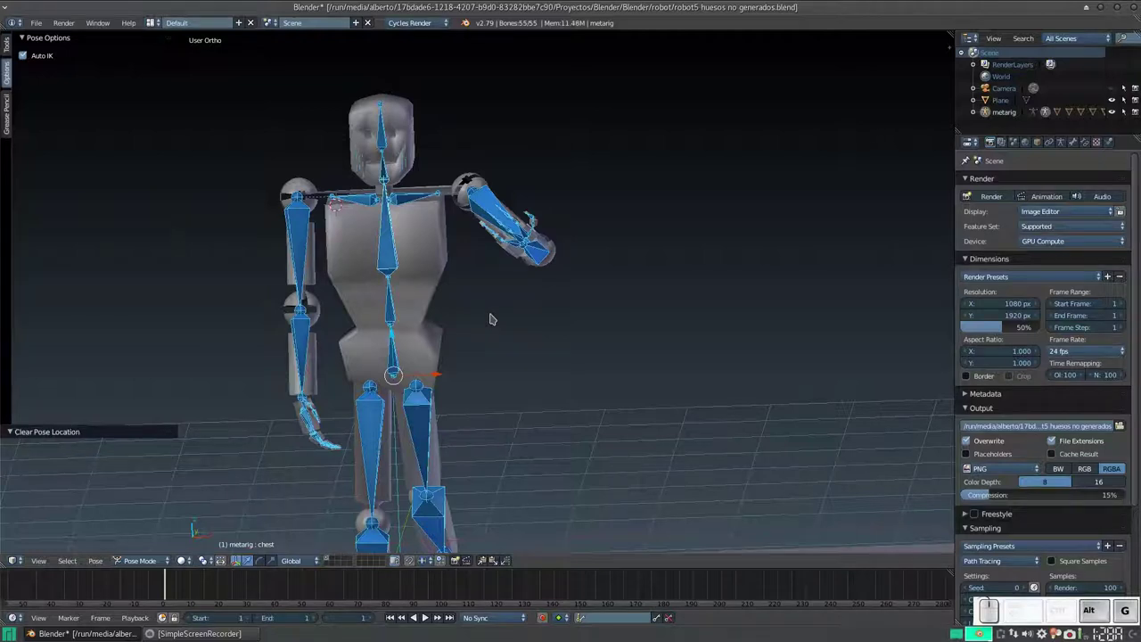
{"action": "key", "text": "alt+r"}
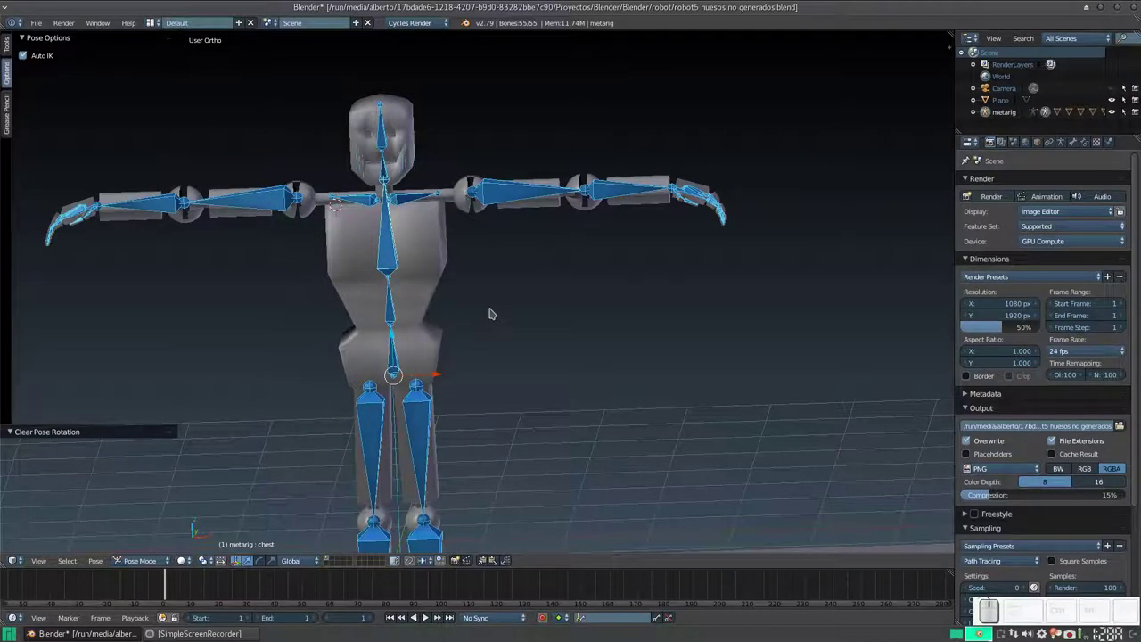
{"action": "scroll", "coordinate": [499, 323], "scroll_direction": "down", "scroll_amount": 3}
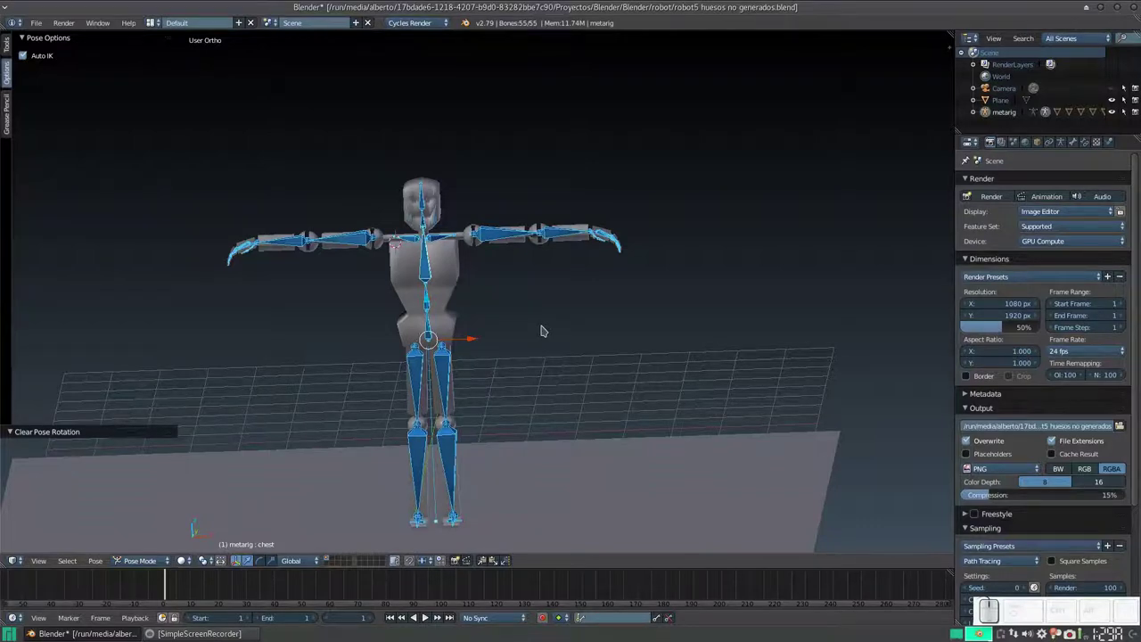
- Switch to Front Ortho view and zoom and pan onto the robot's upper body
{"action": "key", "text": "KP_1"}
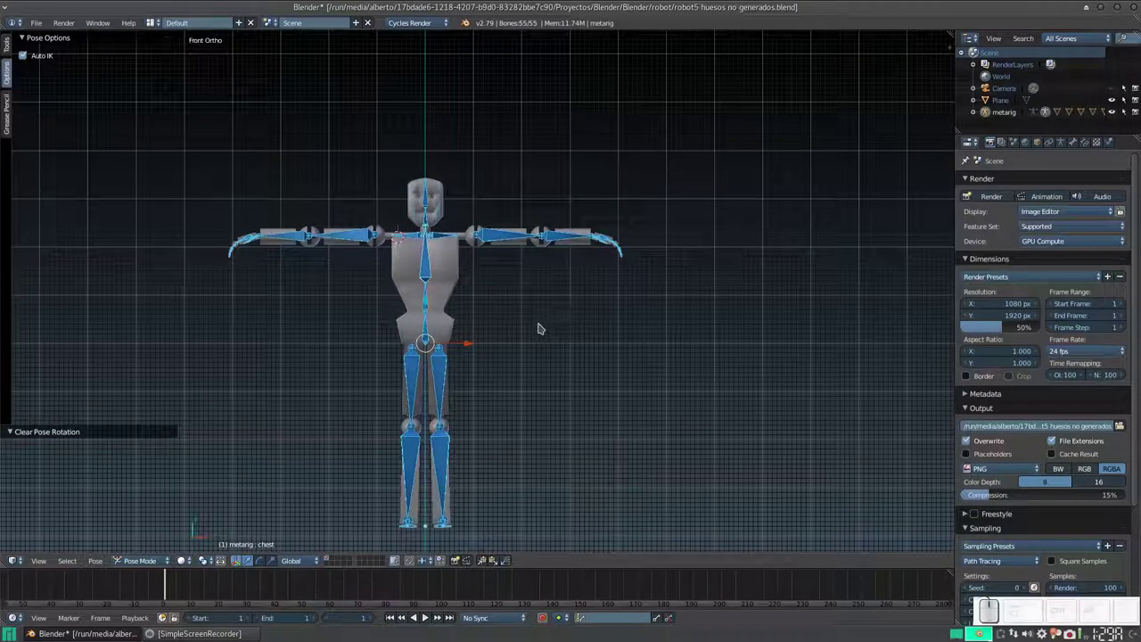
{"action": "scroll", "coordinate": [535, 326], "scroll_direction": "down", "scroll_amount": 1}
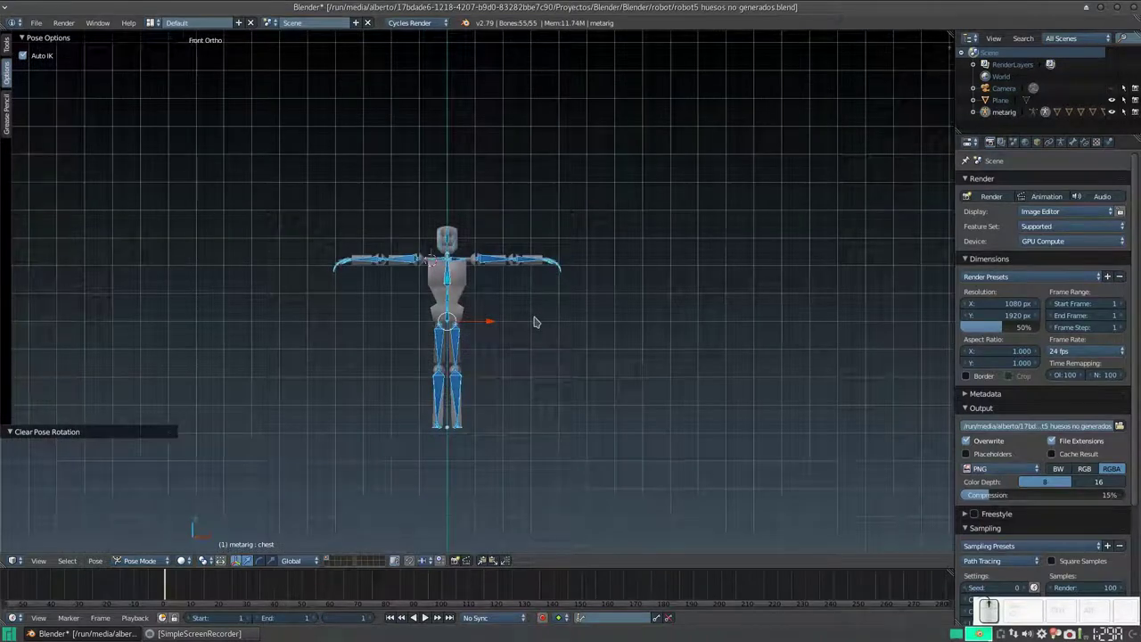
{"action": "scroll", "coordinate": [536, 323], "scroll_direction": "up", "scroll_amount": 5}
{"action": "scroll", "coordinate": [535, 320], "scroll_direction": "down", "scroll_amount": 1}
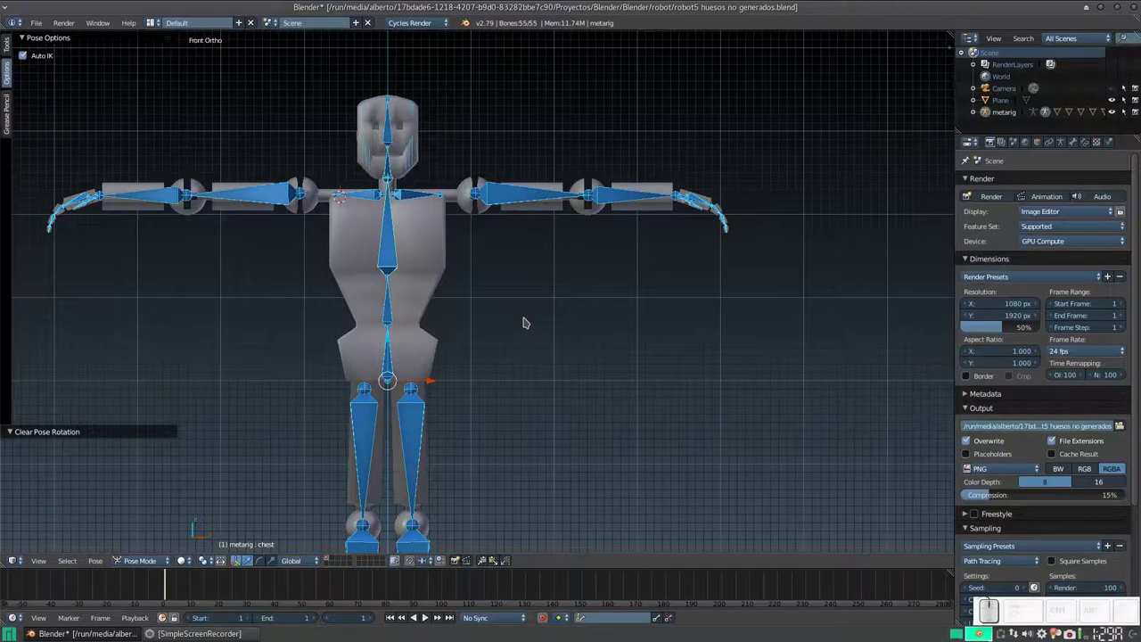
{"action": "scroll", "coordinate": [523, 321], "scroll_direction": "down", "scroll_amount": 3}
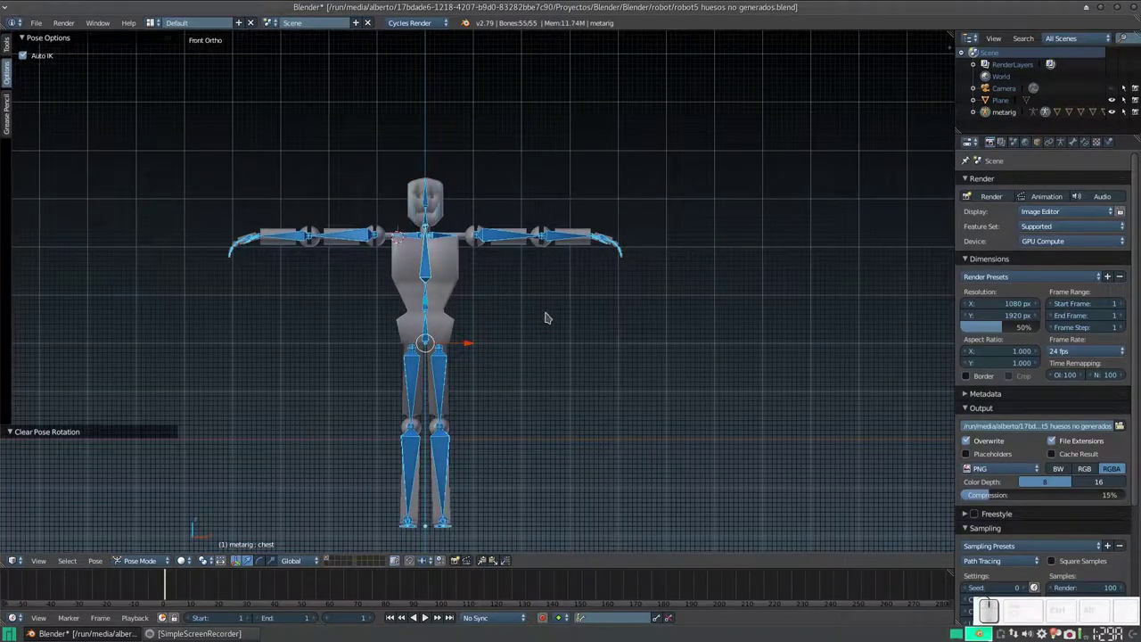
{"action": "scroll", "coordinate": [548, 318], "scroll_direction": "up", "scroll_amount": 4}
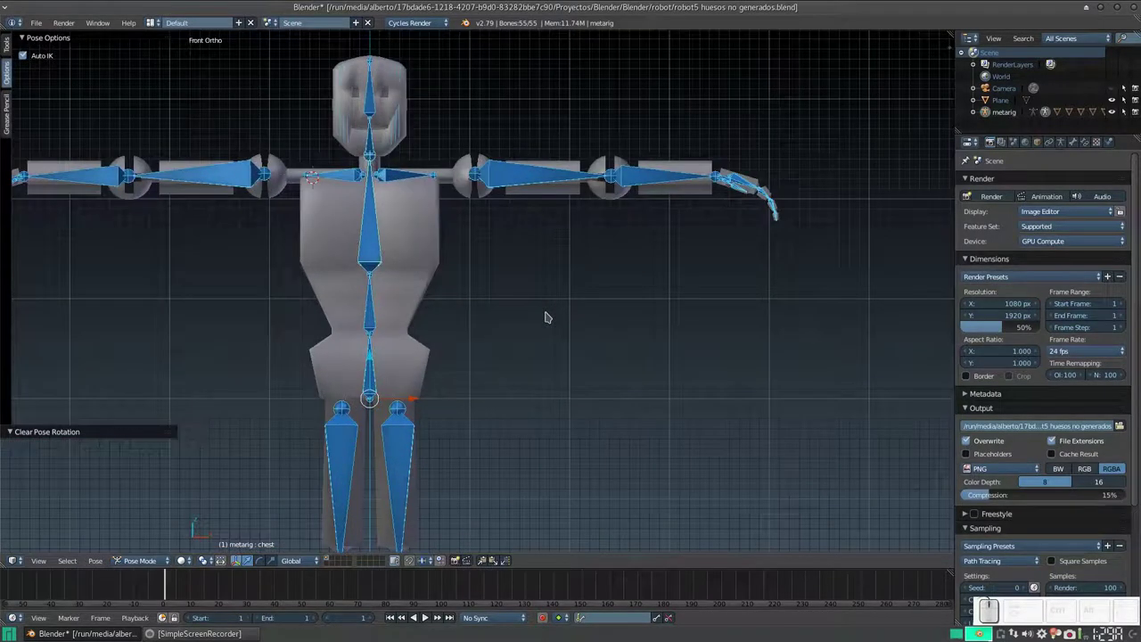
{"action": "middle_click_drag", "start_coordinate": [491, 323], "coordinate": [576, 380], "text": "shift"}
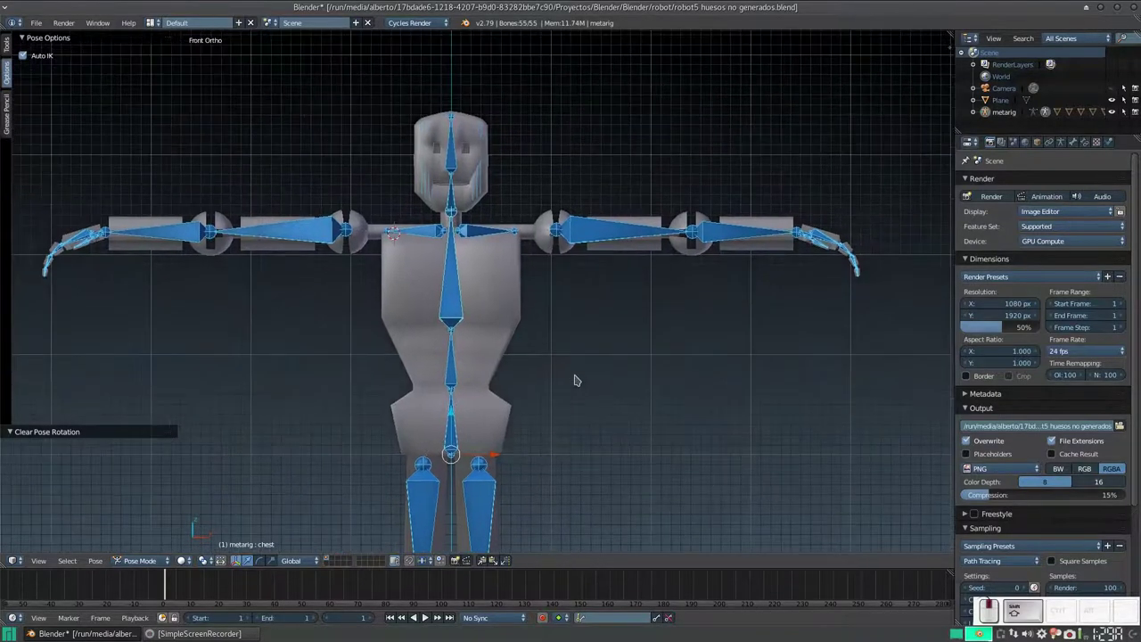
- Select upper_arm.L and untick Auto IK in Pose Options
{"action": "right_click", "coordinate": [605, 242]}
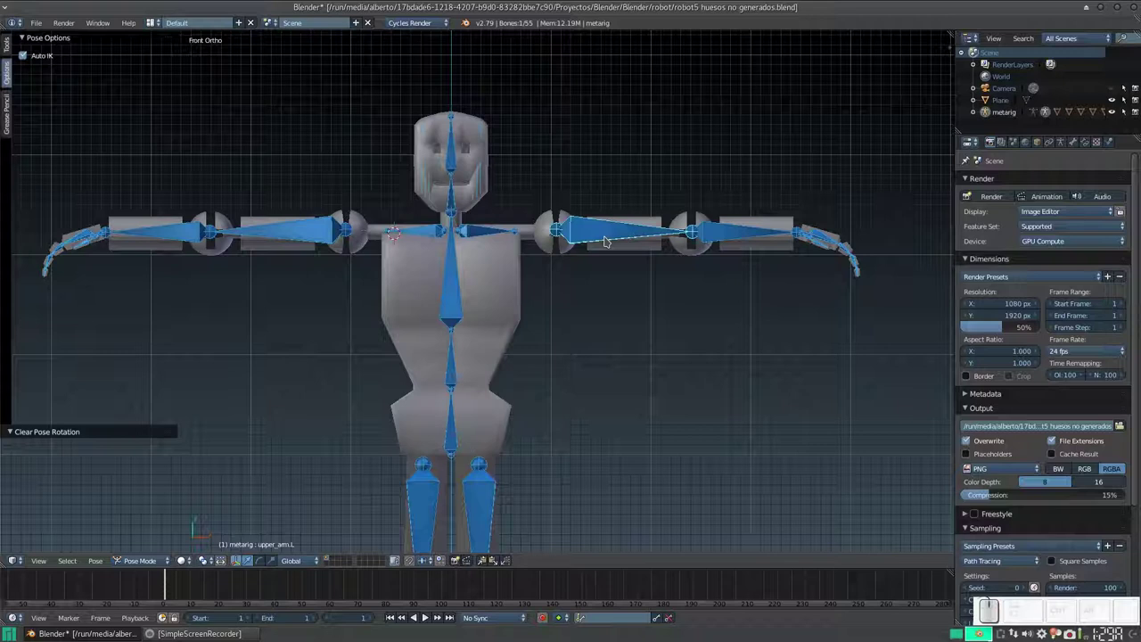
{"action": "left_click", "coordinate": [23, 56]}
{"action": "middle_click_drag", "start_coordinate": [840, 246], "coordinate": [742, 272], "text": "shift"}
{"action": "scroll", "coordinate": [704, 277], "scroll_direction": "up", "scroll_amount": 1}
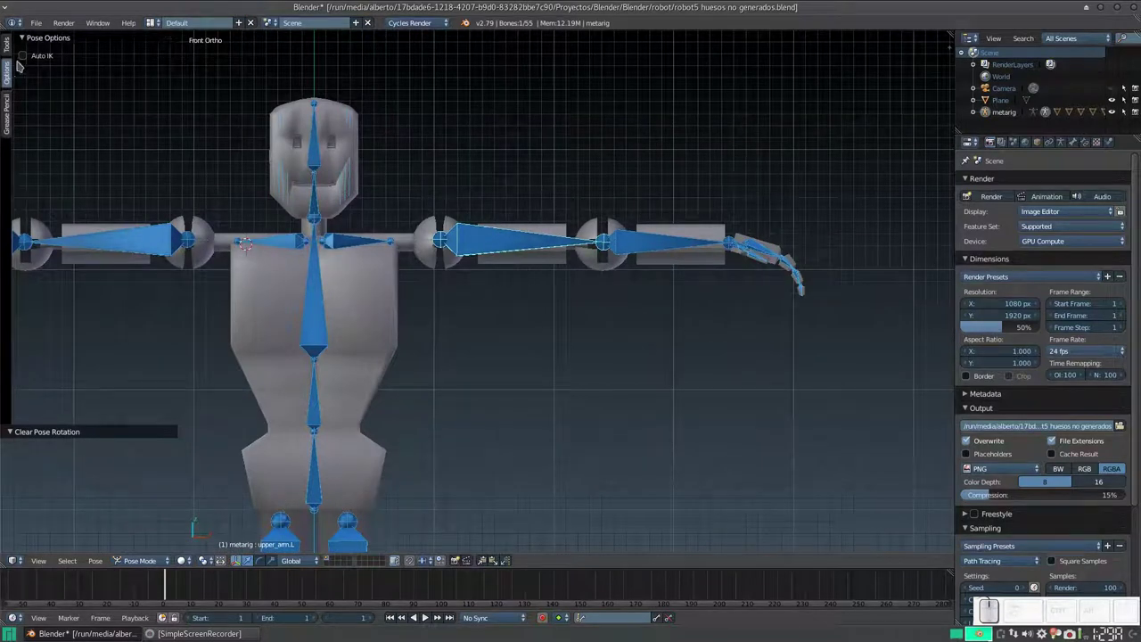
- Zoom onto the left hand and select the palm.01.L and hand.L bones
{"action": "right_click", "coordinate": [755, 248]}
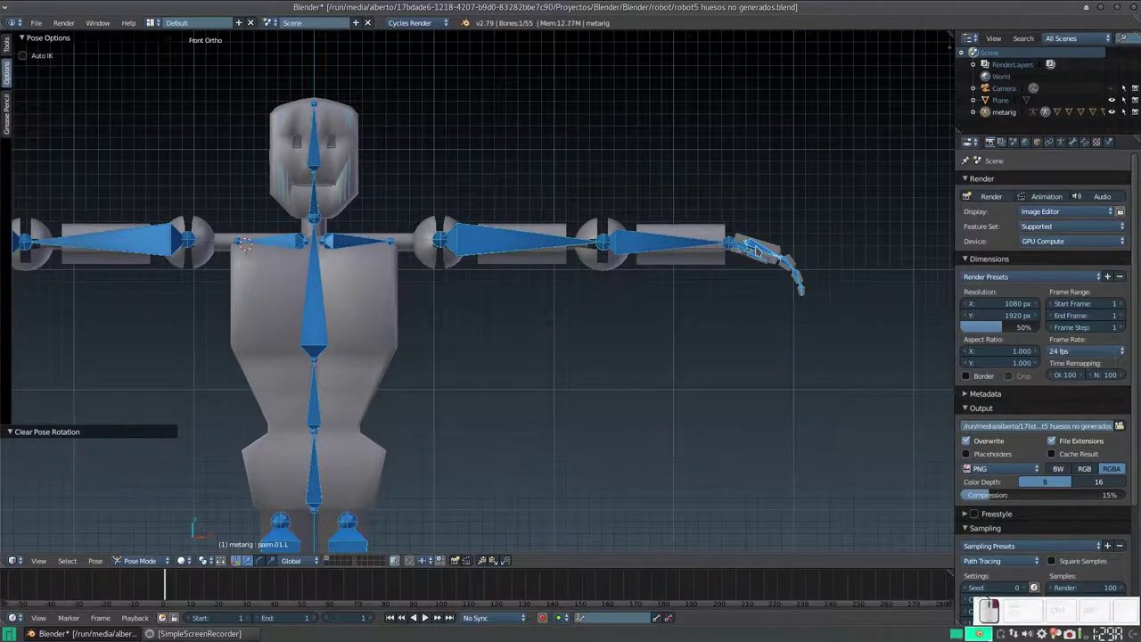
{"action": "mouse_move", "coordinate": [739, 228]}
{"action": "middle_mouse_down"}
{"action": "mouse_move", "coordinate": [738, 261]}
{"action": "mouse_move", "coordinate": [754, 255]}
{"action": "middle_mouse_up"}
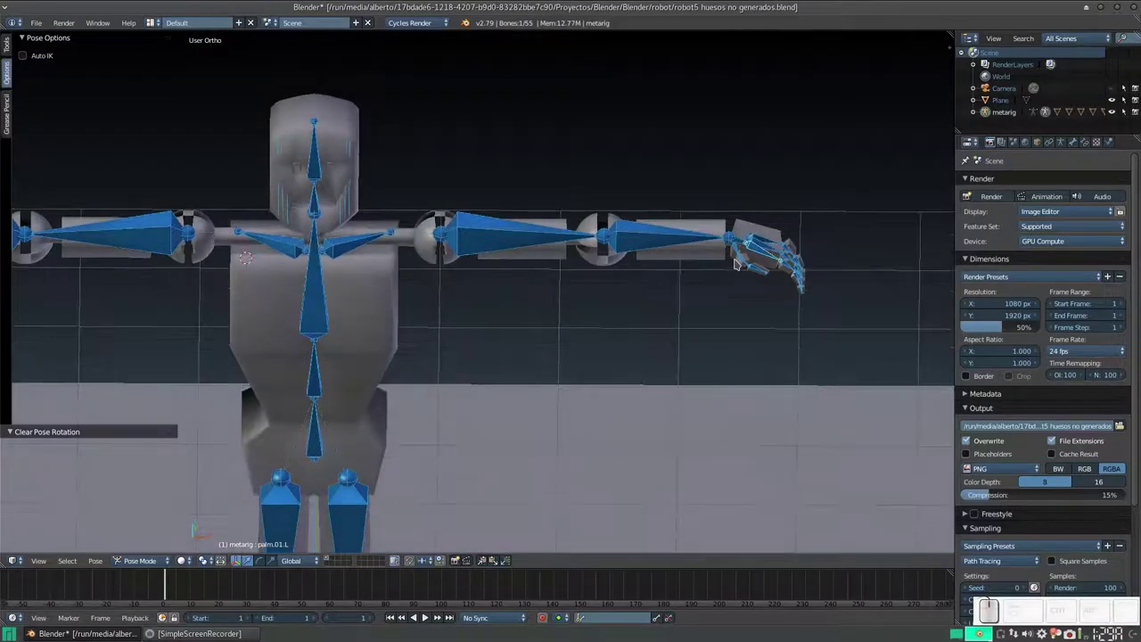
{"action": "scroll", "coordinate": [754, 255], "scroll_direction": "up", "scroll_amount": 3}
{"action": "scroll", "coordinate": [677, 265], "scroll_direction": "up", "scroll_amount": 2}
{"action": "middle_click_drag", "start_coordinate": [620, 275], "coordinate": [530, 300]}
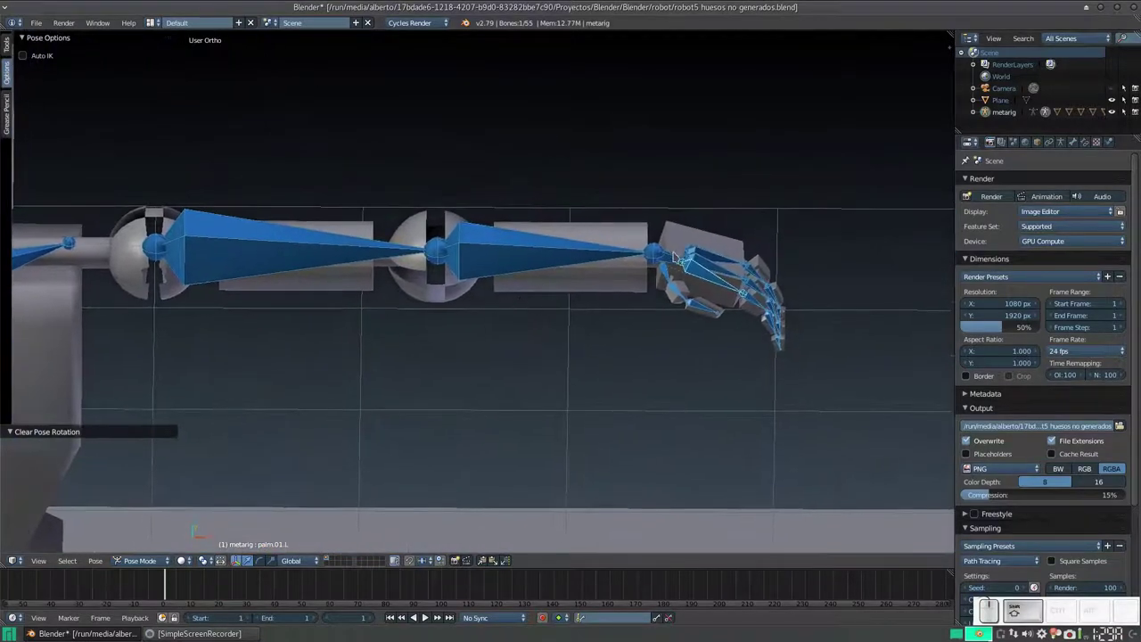
{"action": "right_click", "coordinate": [664, 253]}
{"action": "scroll", "coordinate": [657, 248], "scroll_direction": "down", "scroll_amount": 1}
{"action": "middle_click_drag", "start_coordinate": [657, 248], "coordinate": [667, 214]}
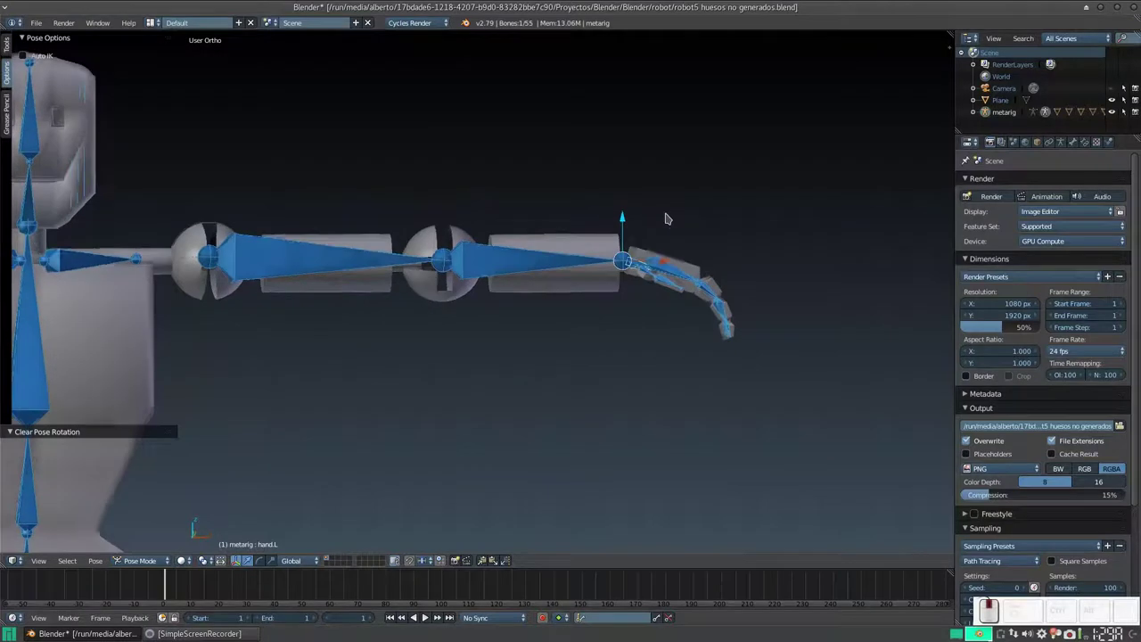
{"action": "key", "text": "r"}
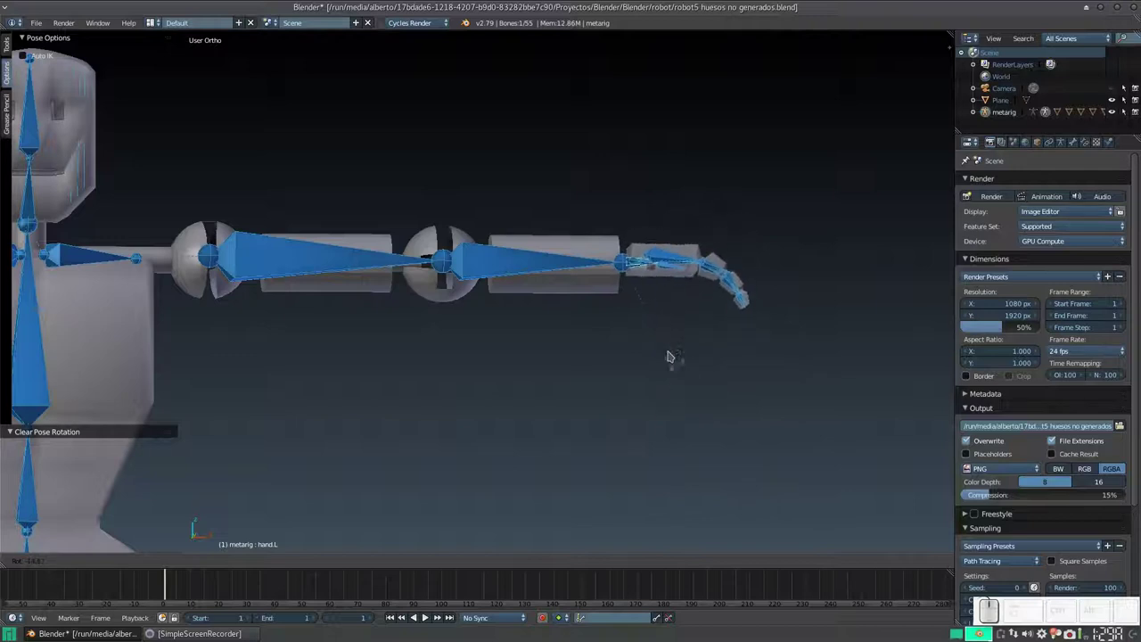
{"action": "key", "text": "Escape"}
{"action": "key", "text": "r"}
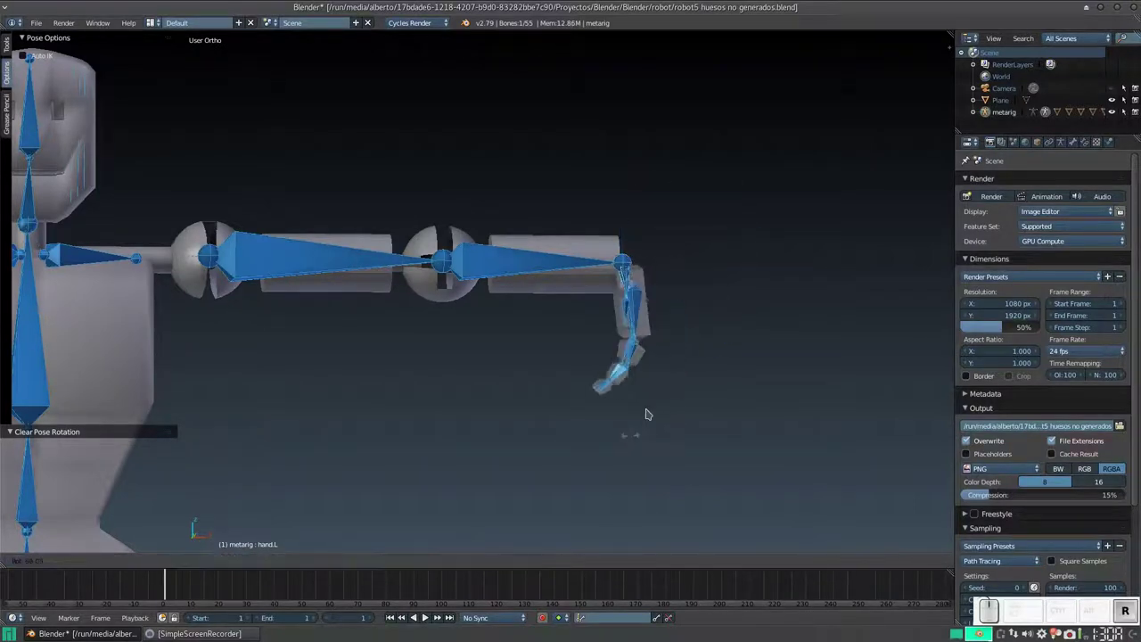
{"action": "key", "text": "Escape"}
{"action": "key", "text": "alt+r"}
{"action": "mouse_move", "coordinate": [669, 252]}
{"action": "middle_mouse_down"}
{"action": "mouse_move", "coordinate": [662, 332]}
{"action": "mouse_move", "coordinate": [655, 300]}
{"action": "middle_mouse_up"}
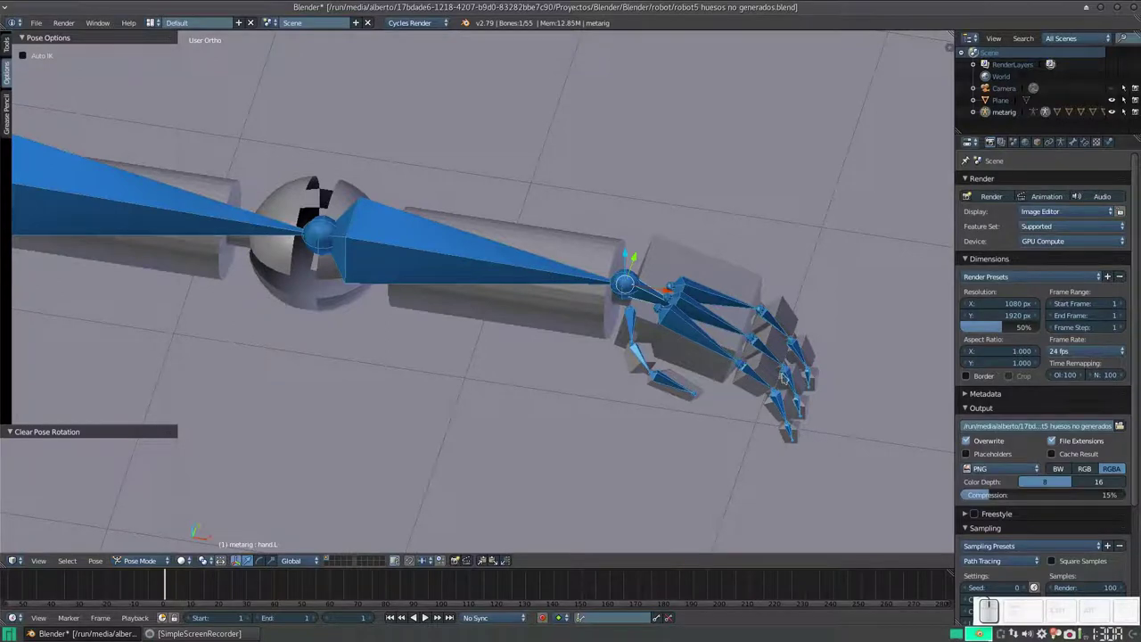
{"action": "middle_click_drag", "start_coordinate": [686, 375], "coordinate": [660, 272]}
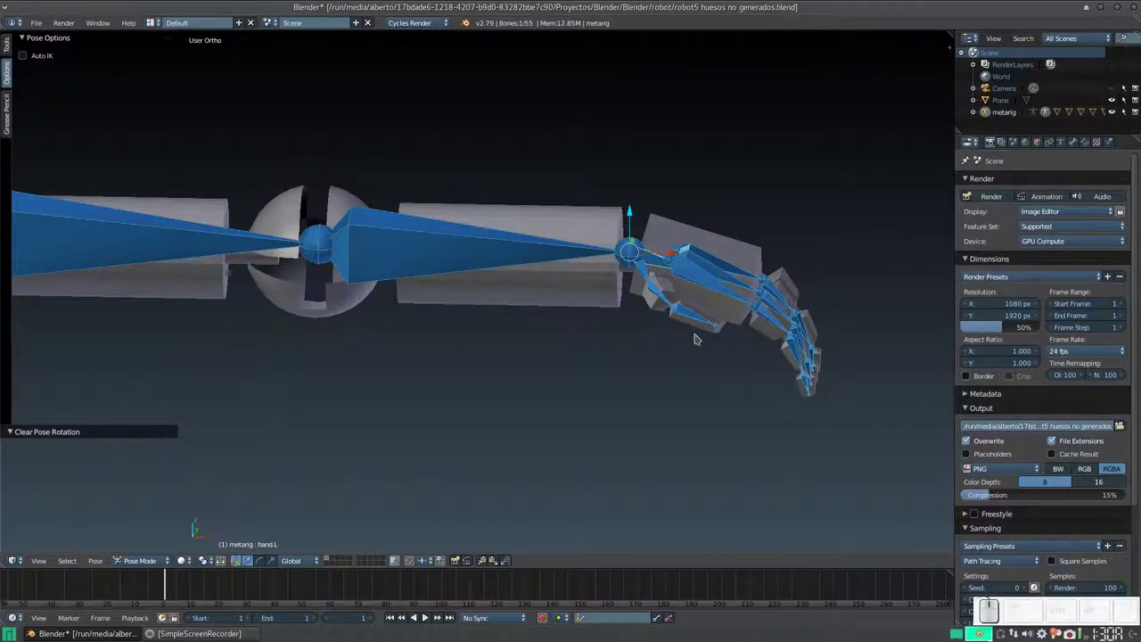
{"action": "middle_click_drag", "start_coordinate": [509, 392], "coordinate": [526, 402]}
{"action": "scroll", "coordinate": [573, 407], "scroll_direction": "down", "scroll_amount": 1}
{"action": "scroll", "coordinate": [547, 407], "scroll_direction": "down", "scroll_amount": 1}
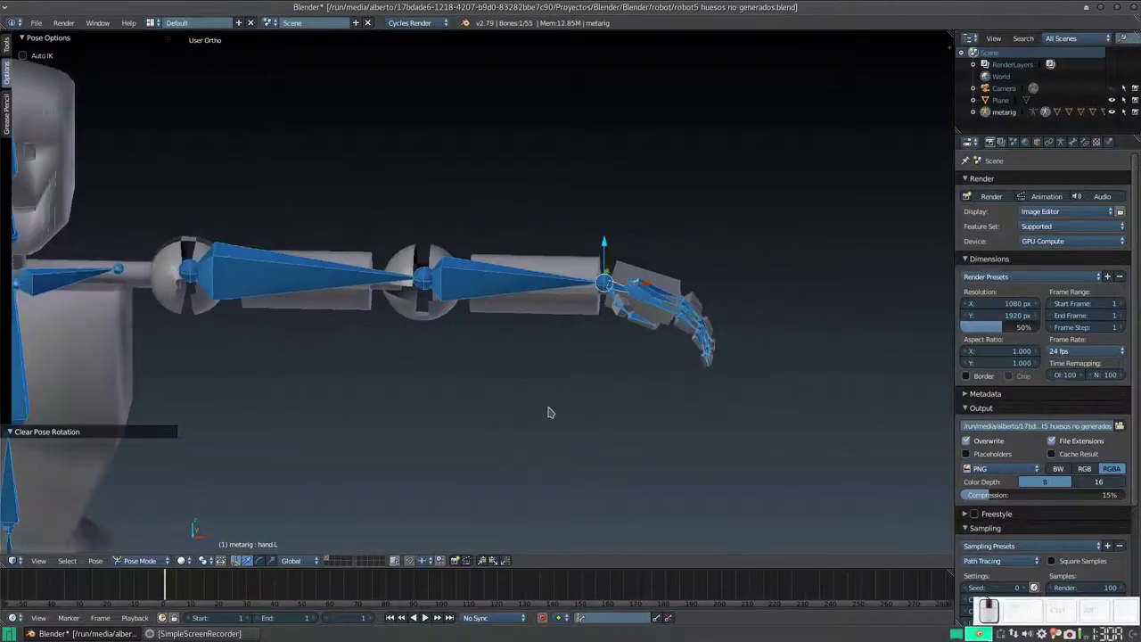
{"action": "scroll", "coordinate": [553, 383], "scroll_direction": "down", "scroll_amount": 1}
{"action": "right_click", "coordinate": [475, 282]}
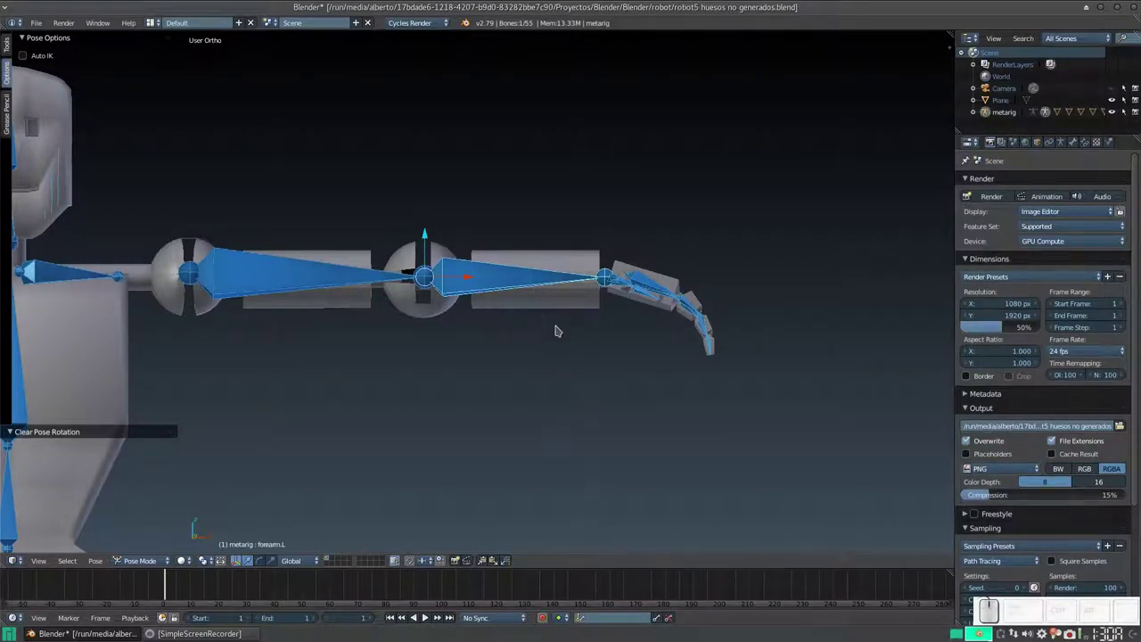
{"action": "key", "text": "r"}
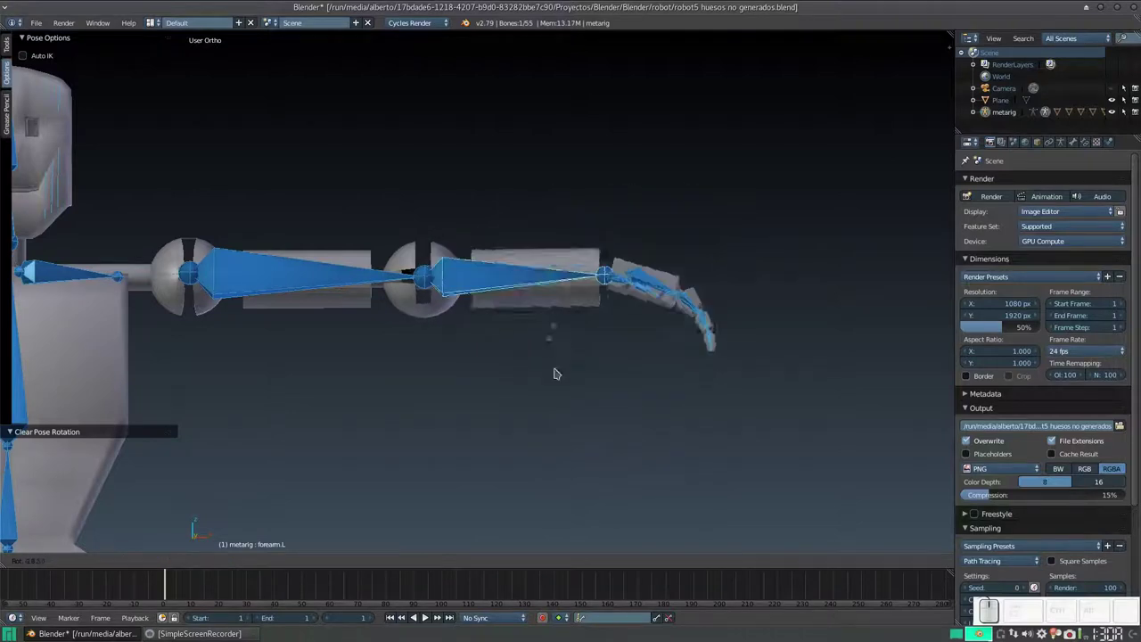
{"action": "right_click", "coordinate": [575, 349]}
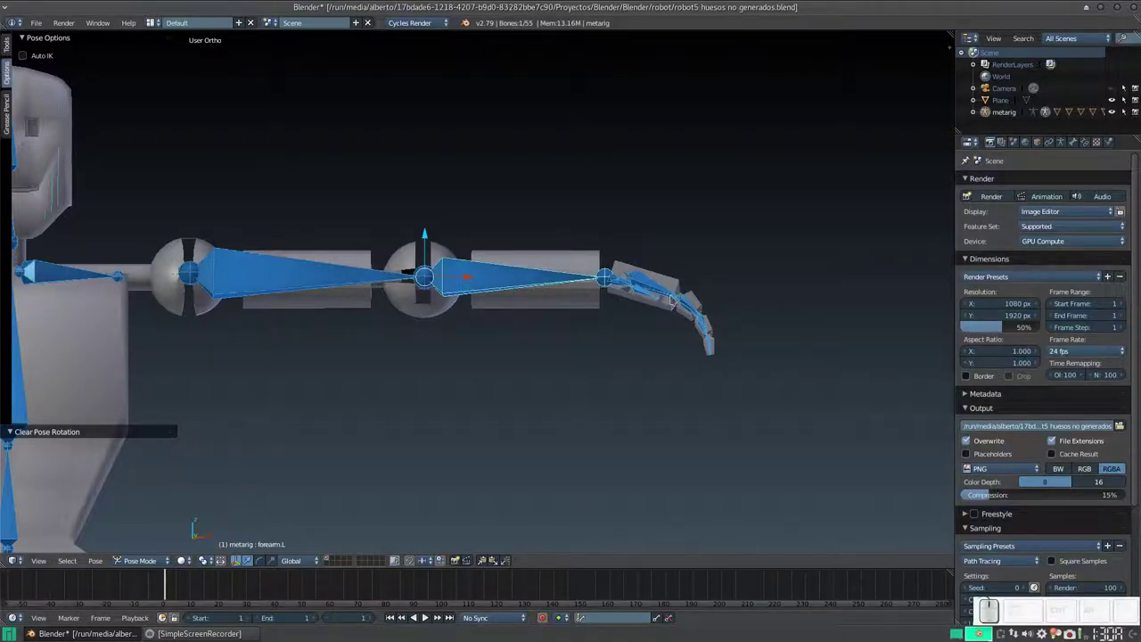
{"action": "right_click", "coordinate": [322, 282]}
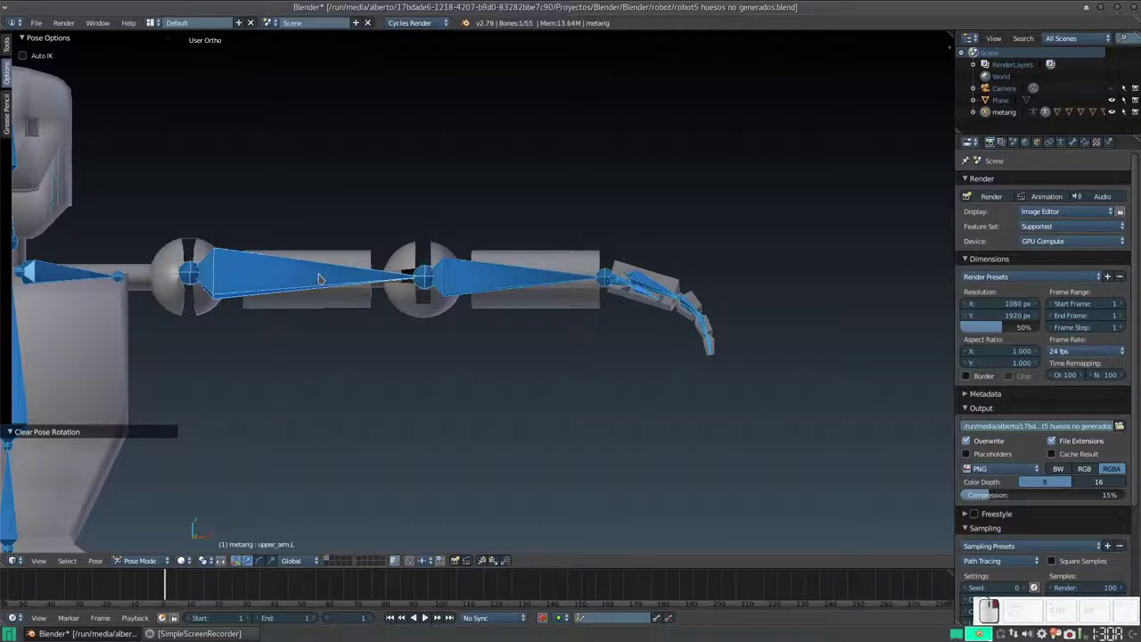
{"action": "key", "text": "r"}
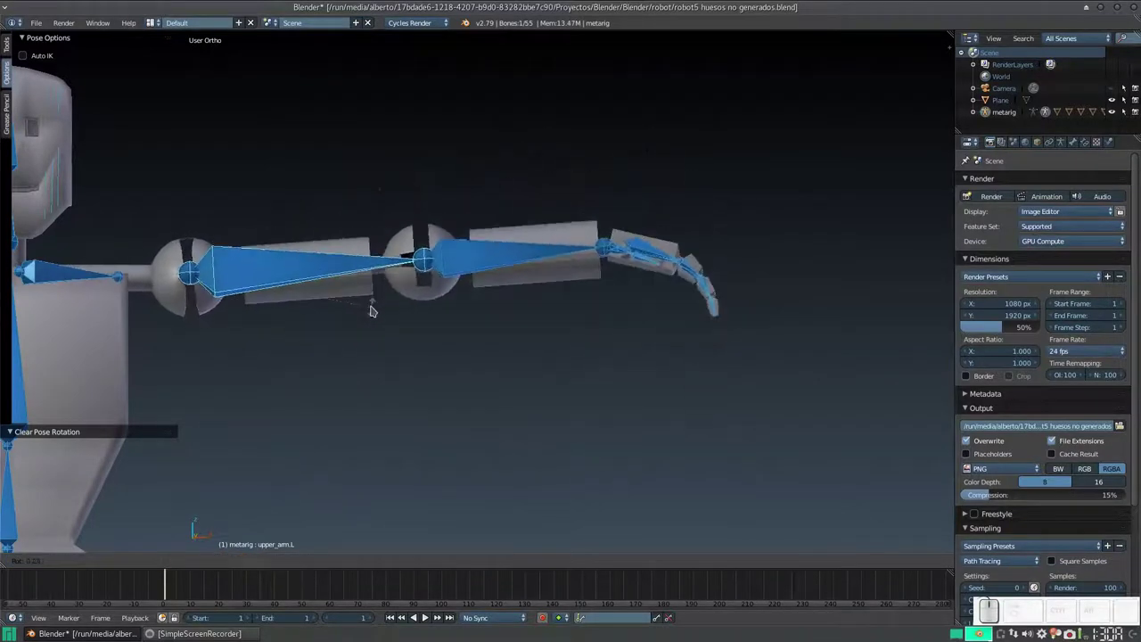
{"action": "key", "text": "Escape"}
{"action": "middle_click_drag", "start_coordinate": [333, 331], "coordinate": [649, 378], "text": "shift"}
{"action": "right_click", "coordinate": [437, 366]}
{"action": "key", "text": "r"}
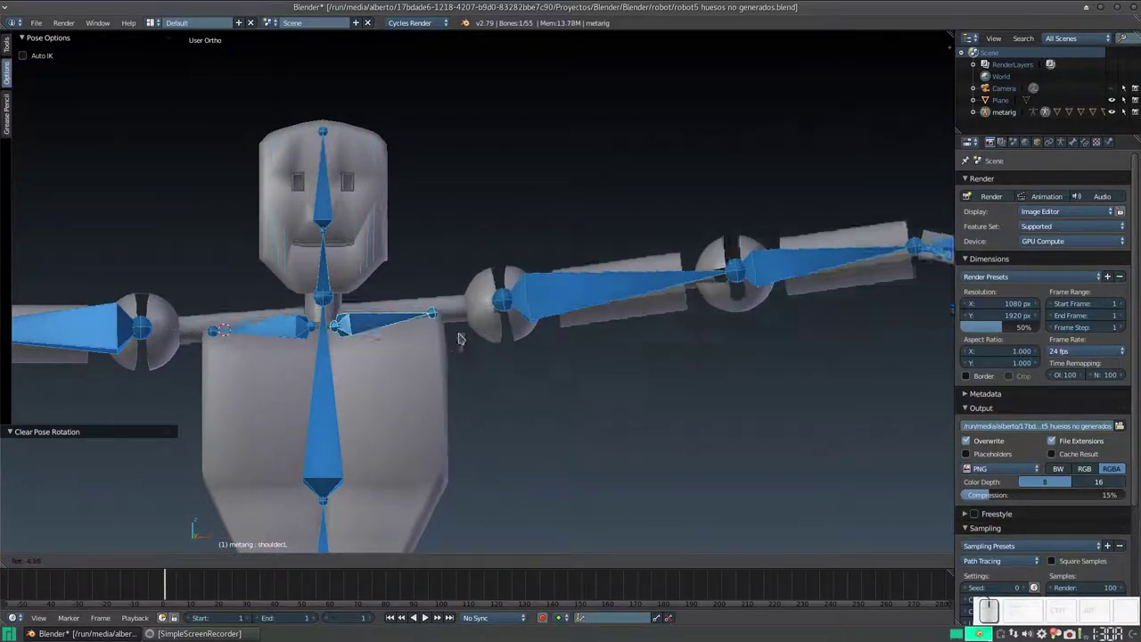
{"action": "key", "text": "Escape"}
{"action": "mouse_move", "coordinate": [404, 358]}
{"action": "middle_mouse_down"}
{"action": "mouse_move", "coordinate": [398, 345]}
{"action": "mouse_move", "coordinate": [444, 308]}
{"action": "middle_mouse_up"}
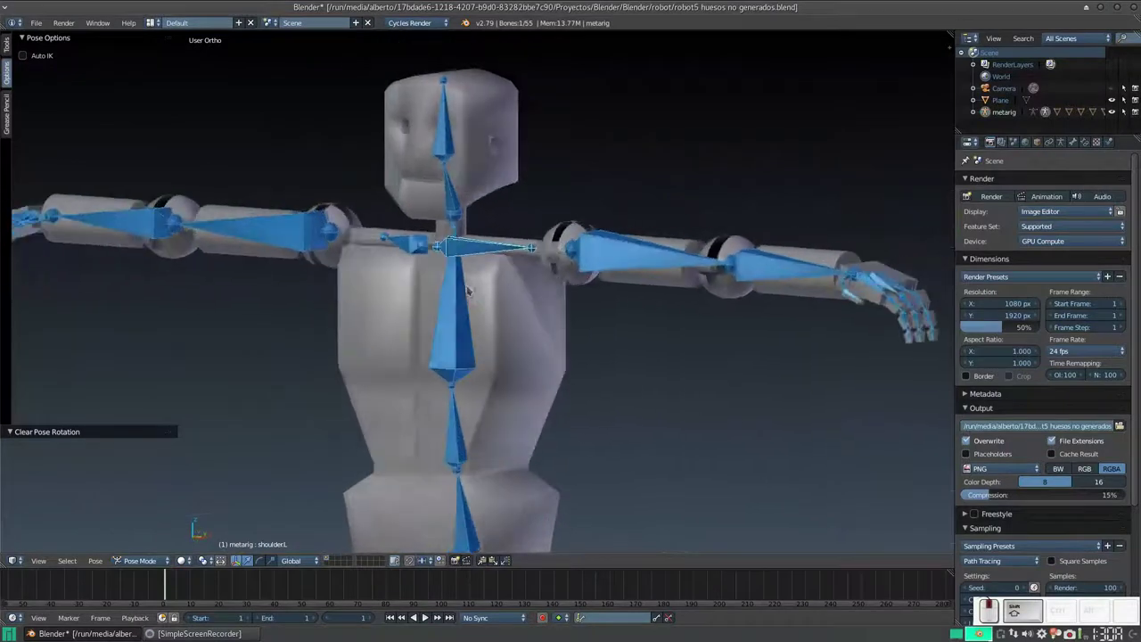
{"action": "right_click", "coordinate": [461, 333]}
{"action": "middle_click_drag", "start_coordinate": [491, 342], "coordinate": [492, 383]}
{"action": "right_click", "coordinate": [466, 430]}
{"action": "key", "text": "r"}
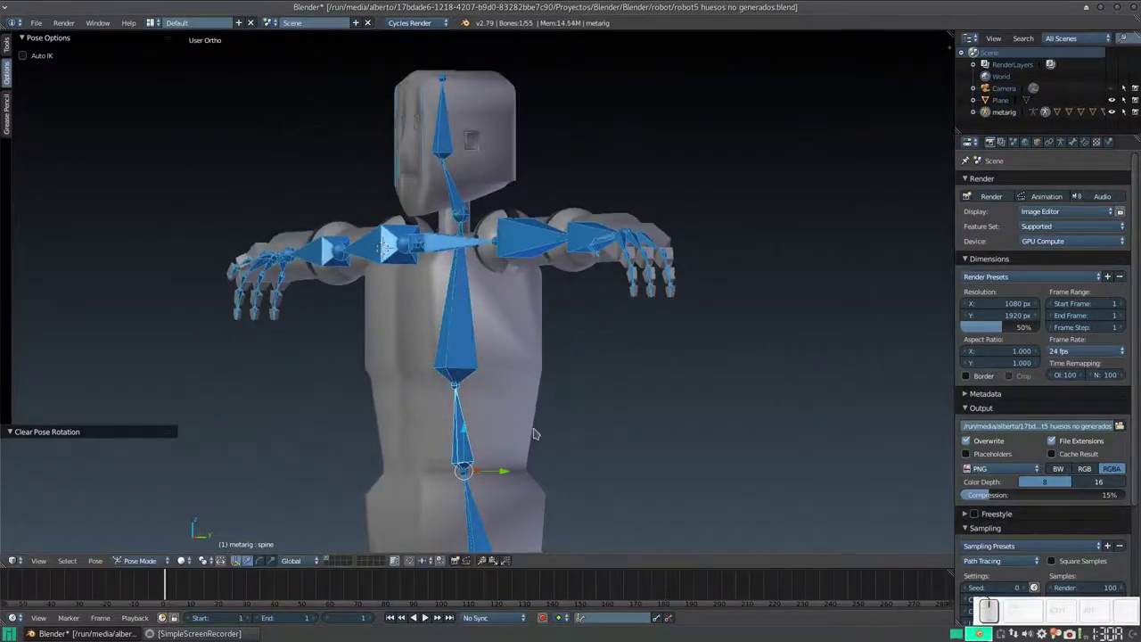
{"action": "right_click", "coordinate": [496, 385]}
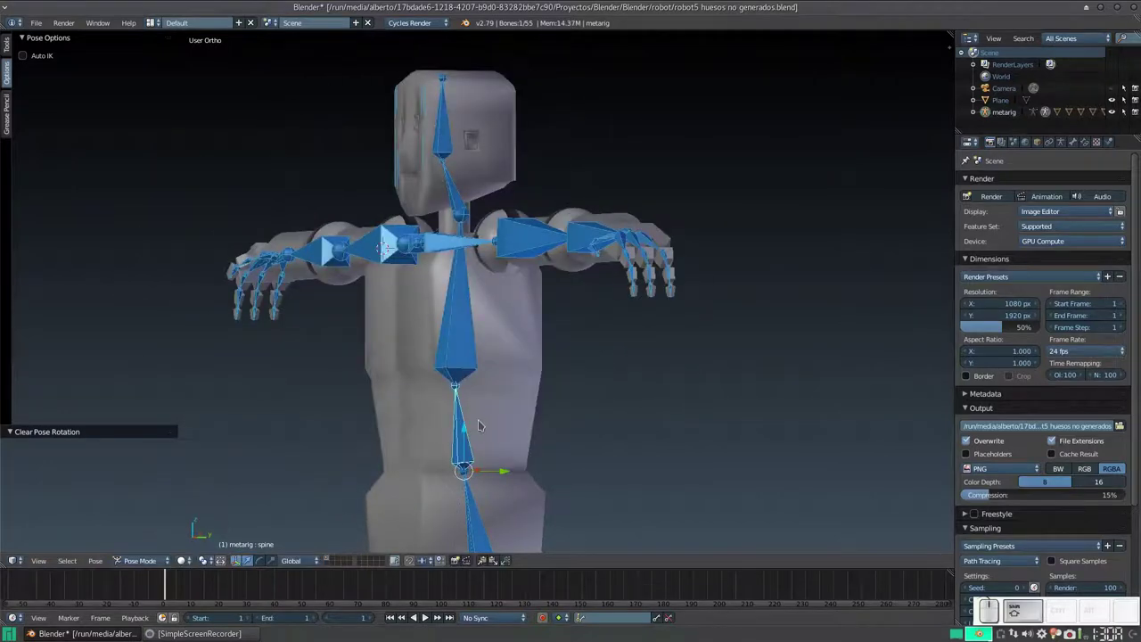
{"action": "scroll", "coordinate": [518, 237], "scroll_direction": "up", "scroll_amount": 3}
{"action": "right_click", "coordinate": [526, 361]}
{"action": "mouse_move", "coordinate": [593, 361]}
{"action": "middle_mouse_down"}
{"action": "mouse_move", "coordinate": [610, 364]}
{"action": "mouse_move", "coordinate": [580, 326]}
{"action": "middle_mouse_up"}
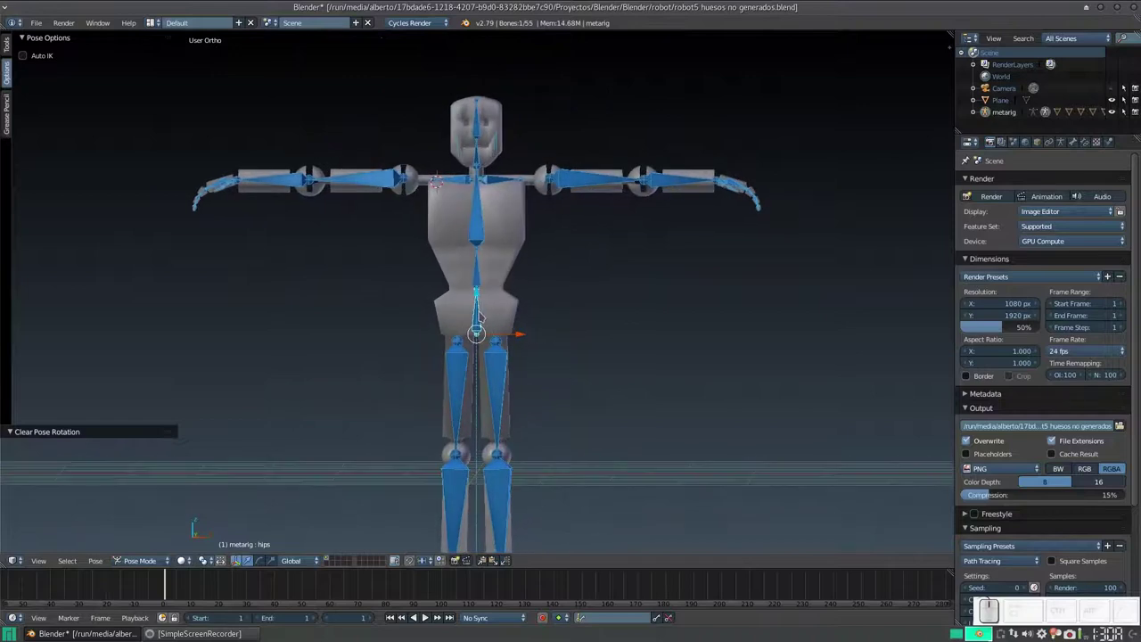
{"action": "key", "text": "KP_1"}
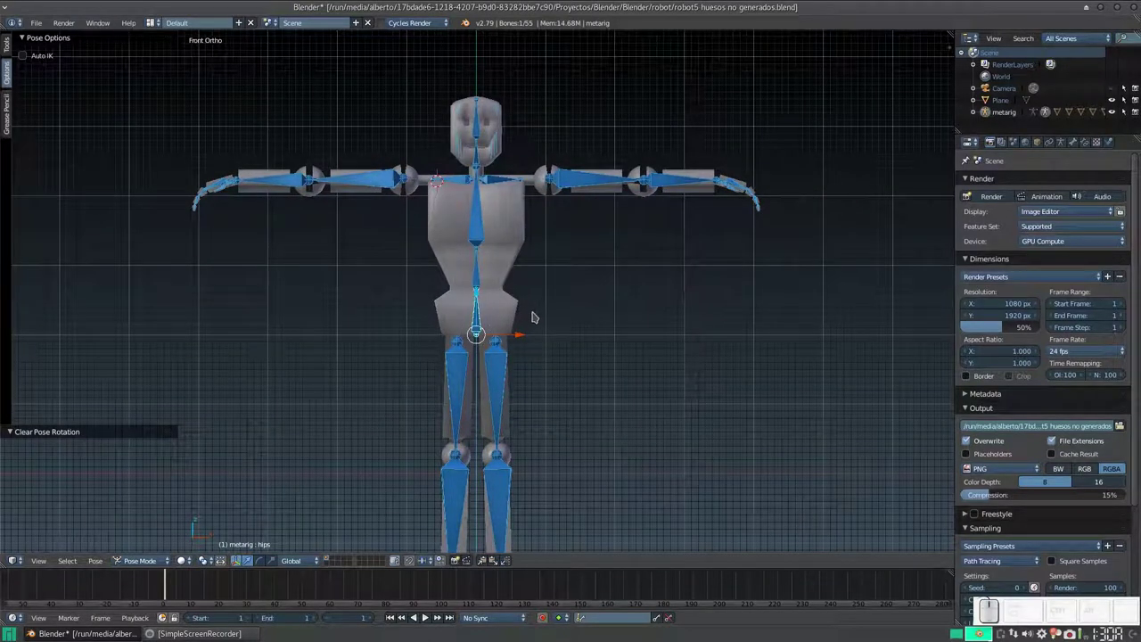
{"action": "key", "text": "g"}
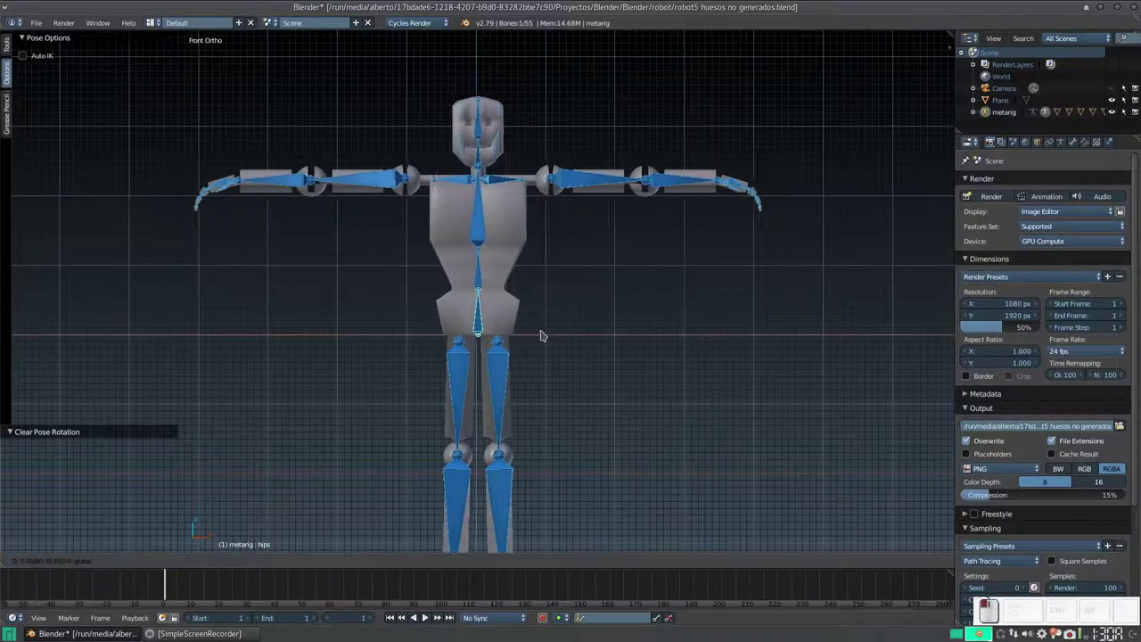
{"action": "left_click", "coordinate": [527, 334]}
{"action": "key", "text": "ctrl+z"}
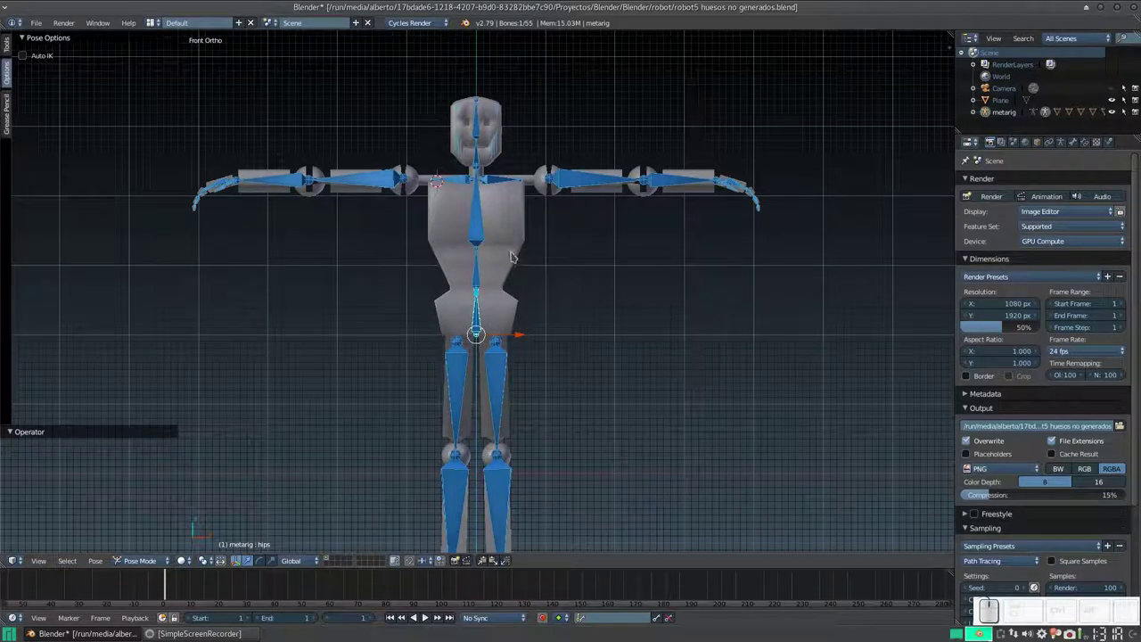
{"action": "scroll", "coordinate": [552, 267], "scroll_direction": "up", "scroll_amount": 2}
{"action": "scroll", "coordinate": [557, 303], "scroll_direction": "down", "scroll_amount": 2}
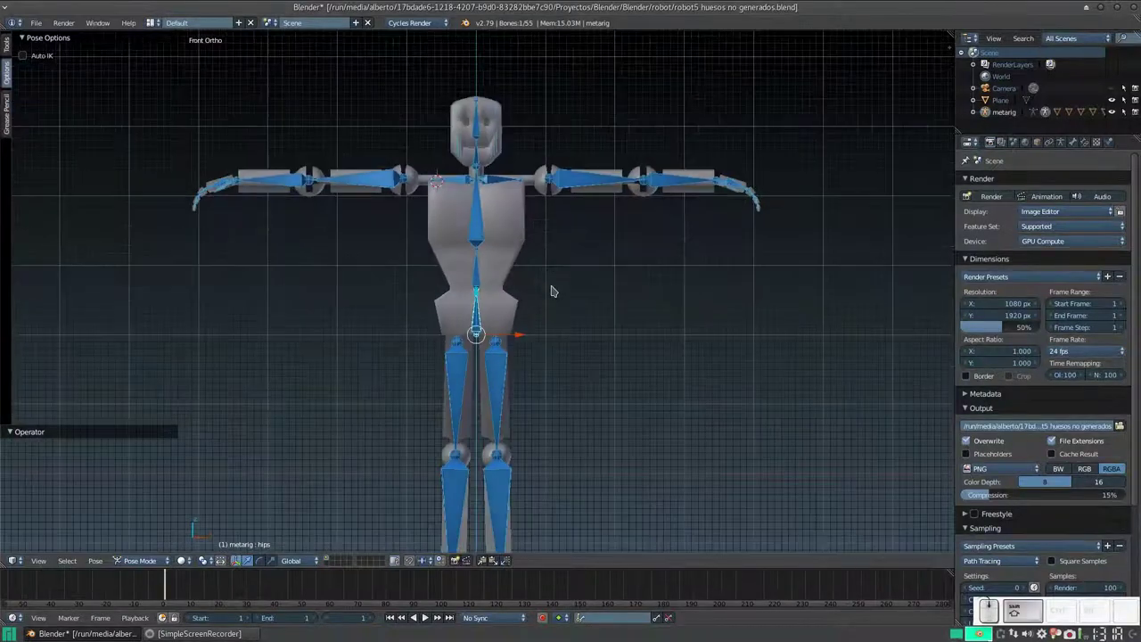
{"action": "scroll", "coordinate": [552, 292], "scroll_direction": "down", "scroll_amount": 2}
{"action": "scroll", "coordinate": [544, 347], "scroll_direction": "down", "scroll_amount": 1}
{"action": "scroll", "coordinate": [549, 370], "scroll_direction": "down", "scroll_amount": 1}
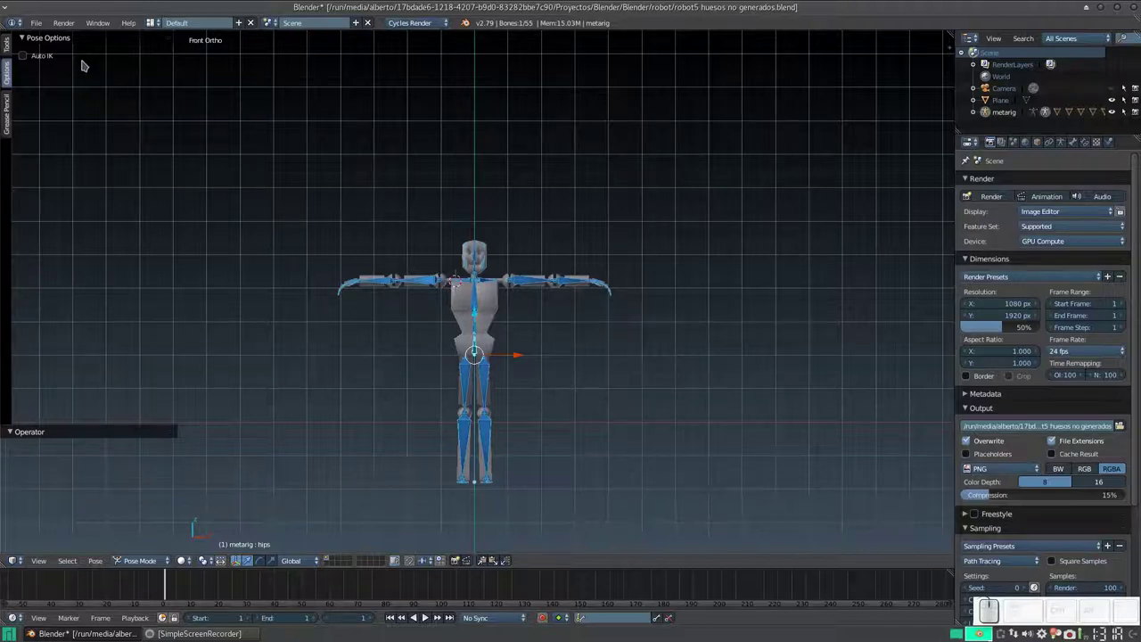
- Tick Auto IK in Pose Options
{"action": "left_click", "coordinate": [24, 58]}
{"action": "mouse_move", "coordinate": [504, 182]}
{"action": "middle_mouse_down"}
{"action": "mouse_move", "coordinate": [428, 200]}
{"action": "mouse_move", "coordinate": [499, 227]}
{"action": "mouse_move", "coordinate": [571, 233]}
{"action": "mouse_move", "coordinate": [634, 219]}
{"action": "middle_mouse_up"}
{"action": "scroll", "coordinate": [499, 228], "scroll_direction": "up", "scroll_amount": 3}
{"action": "scroll", "coordinate": [606, 238], "scroll_direction": "up", "scroll_amount": 4}
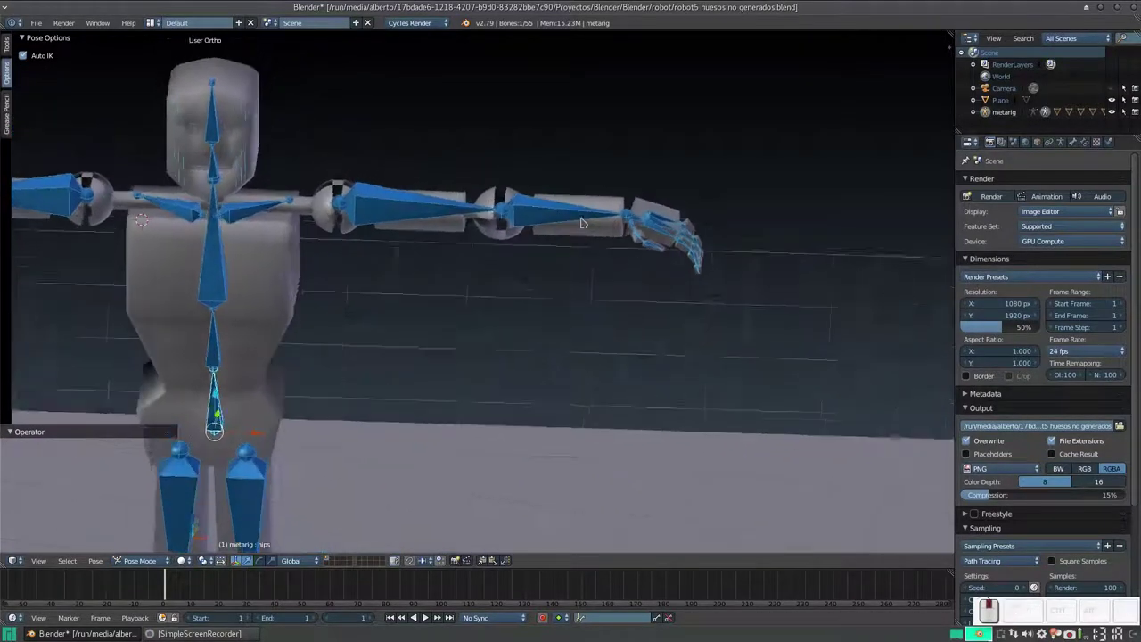
- Select hand.L and test-move it to bend the arm, then cancel back to the straight arm
{"action": "right_click", "coordinate": [635, 220]}
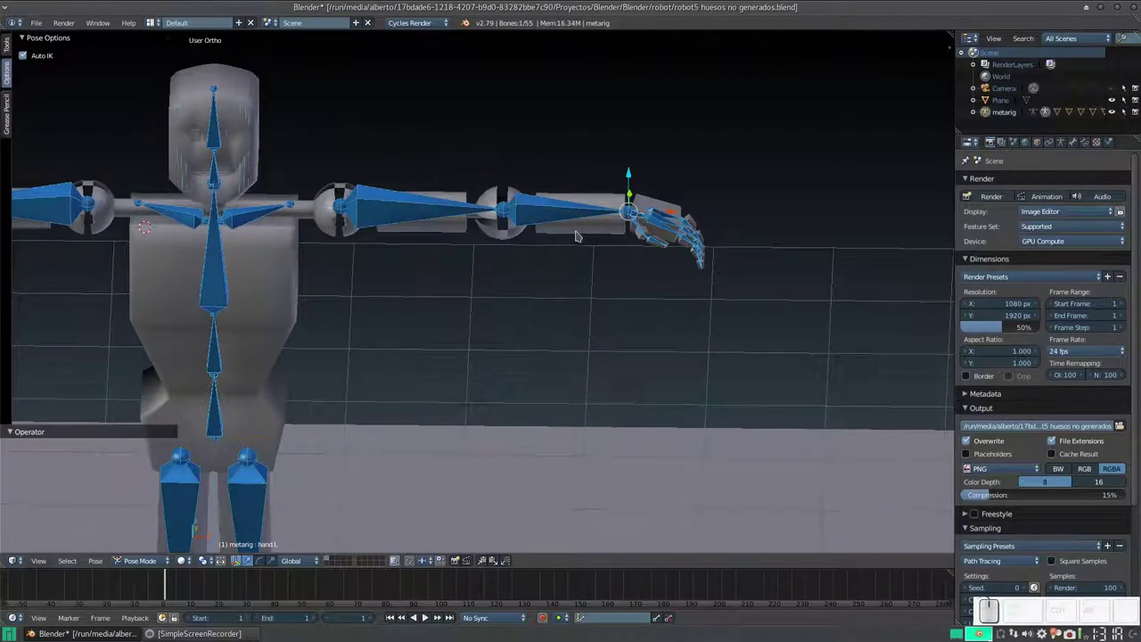
{"action": "scroll", "coordinate": [579, 233], "scroll_direction": "down", "scroll_amount": 3}
{"action": "scroll", "coordinate": [577, 235], "scroll_direction": "down", "scroll_amount": 2}
{"action": "middle_click_drag", "start_coordinate": [577, 237], "coordinate": [575, 234]}
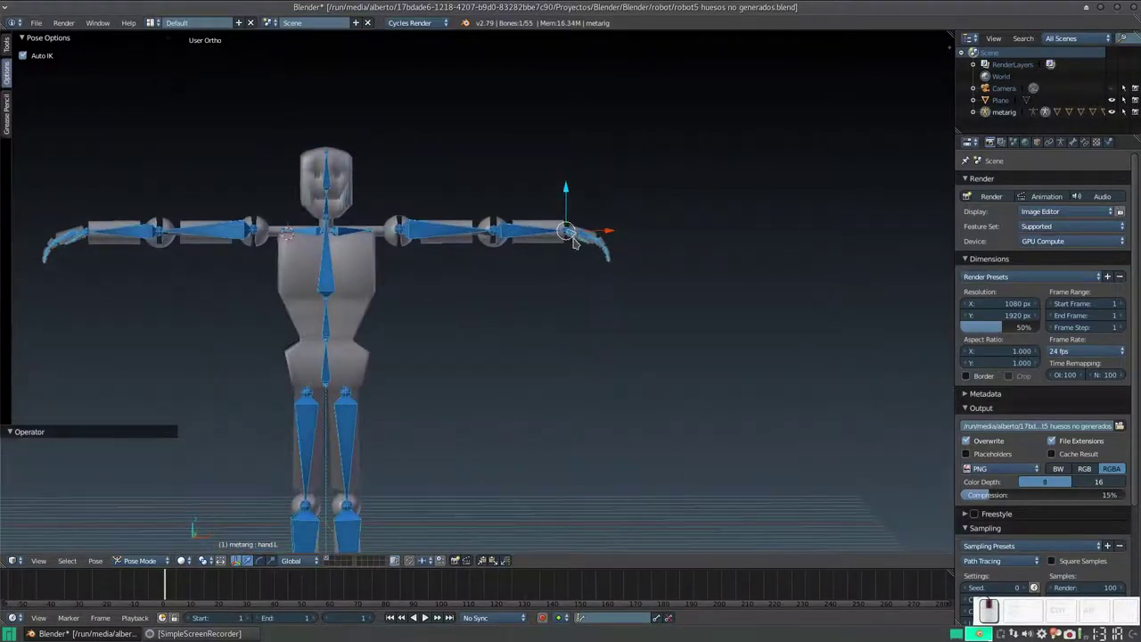
{"action": "scroll", "coordinate": [576, 240], "scroll_direction": "up", "scroll_amount": 2}
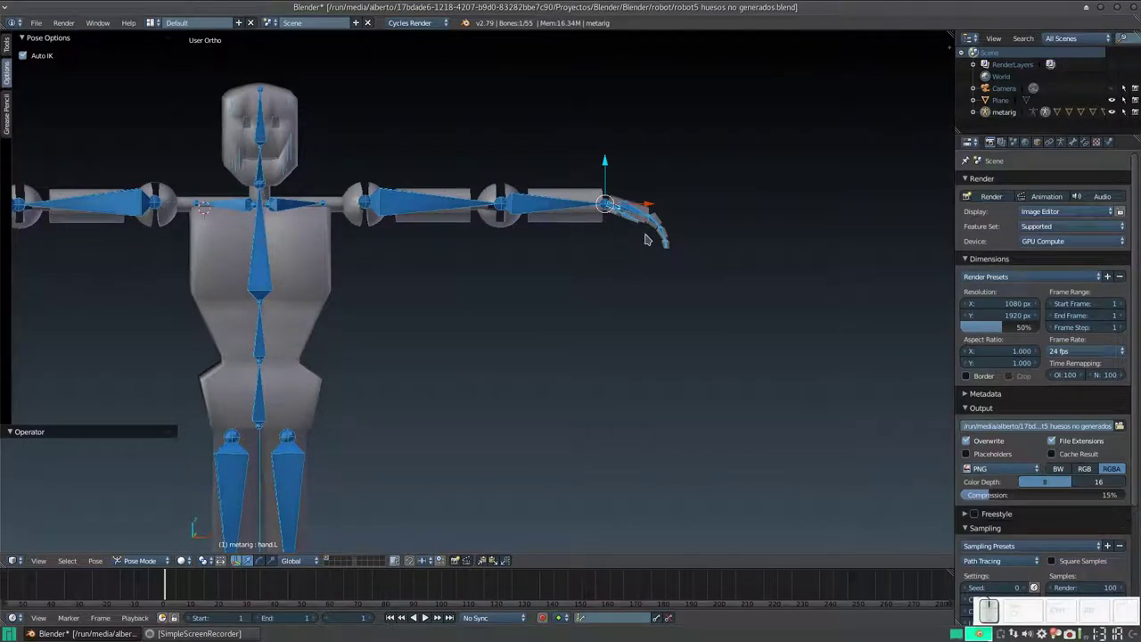
{"action": "key", "text": "g"}
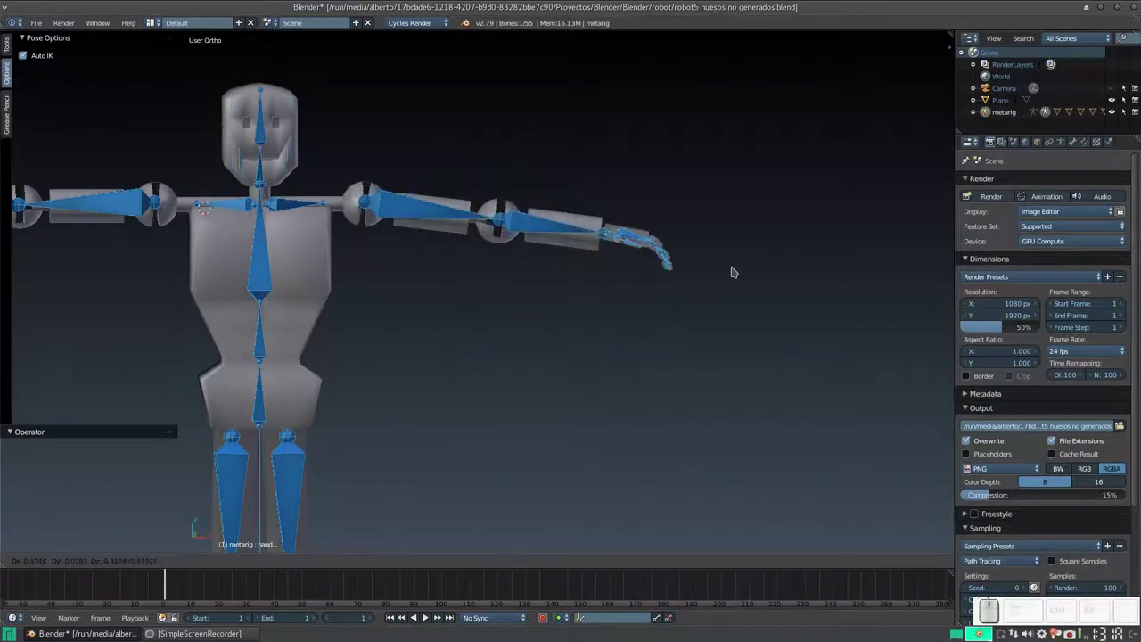
{"action": "key", "text": "Escape"}
{"action": "middle_click_drag", "start_coordinate": [692, 275], "coordinate": [487, 361]}
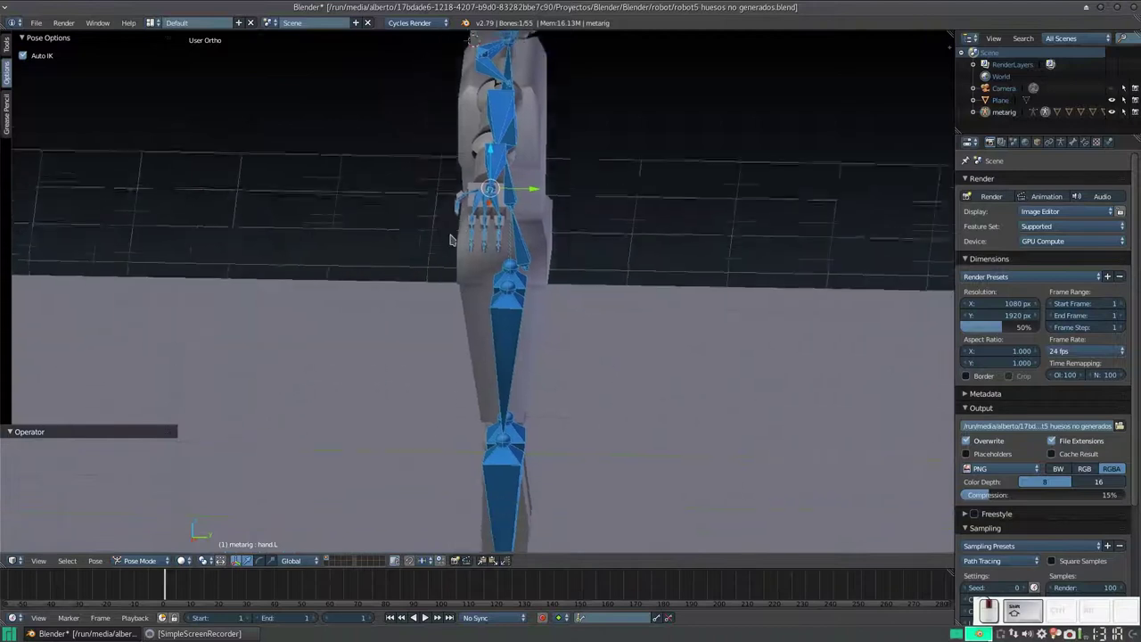
- Zoom onto the left foot, select heel.L and try moving it, then cancel
{"action": "scroll", "coordinate": [487, 362], "scroll_direction": "up", "scroll_amount": 2}
{"action": "scroll", "coordinate": [509, 316], "scroll_direction": "up", "scroll_amount": 2}
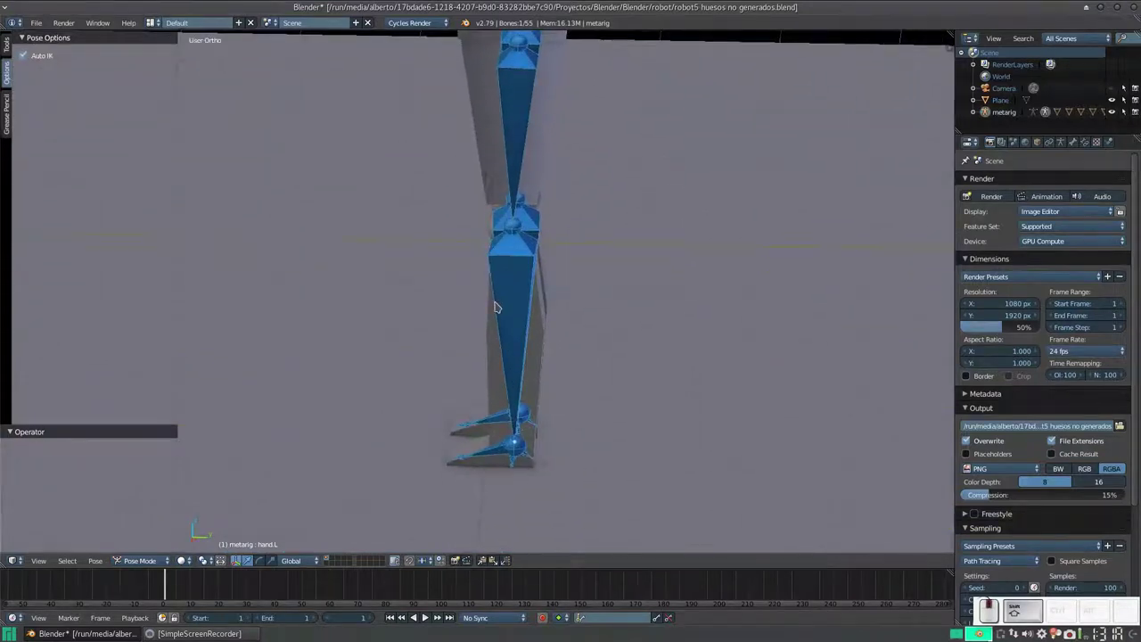
{"action": "scroll", "coordinate": [499, 305], "scroll_direction": "up", "scroll_amount": 3}
{"action": "scroll", "coordinate": [496, 332], "scroll_direction": "down", "scroll_amount": 2}
{"action": "scroll", "coordinate": [496, 333], "scroll_direction": "down", "scroll_amount": 2}
{"action": "middle_click_drag", "start_coordinate": [497, 333], "coordinate": [538, 383]}
{"action": "scroll", "coordinate": [492, 333], "scroll_direction": "up", "scroll_amount": 4}
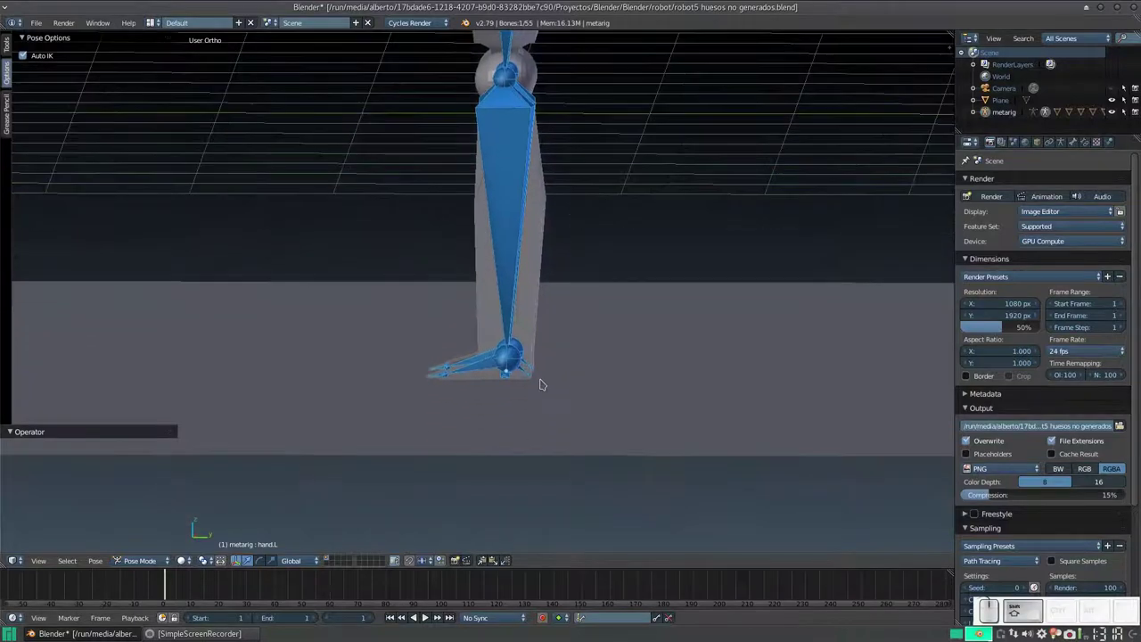
{"action": "right_click", "coordinate": [524, 378]}
{"action": "key", "text": "g"}
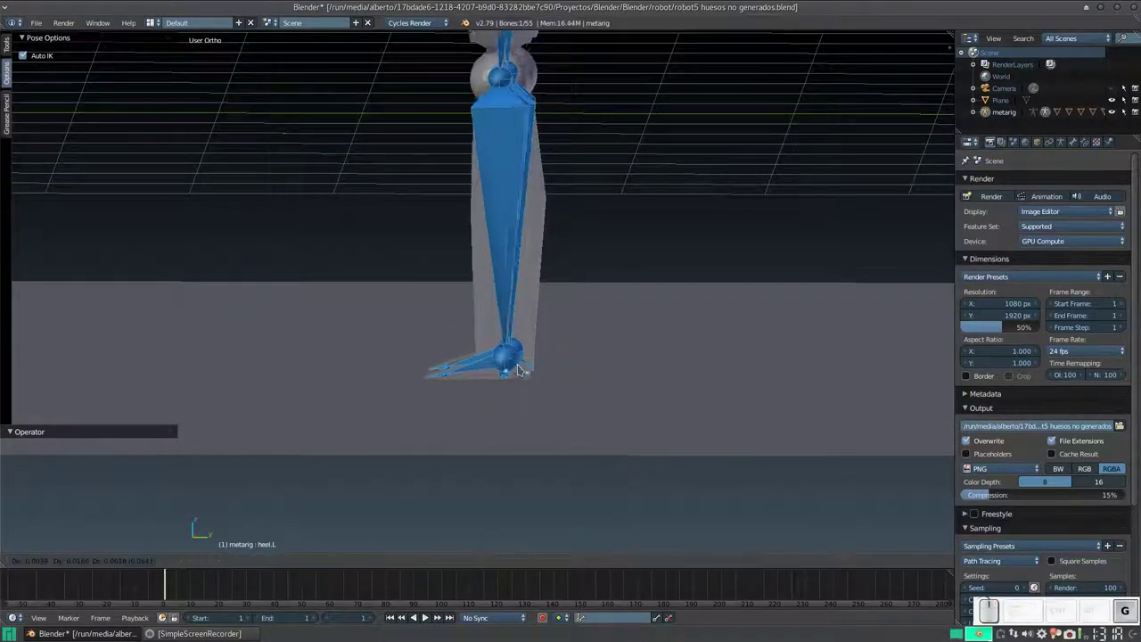
{"action": "key", "text": "Escape"}
- Select heel.02.L and move it to a new position
{"action": "scroll", "coordinate": [397, 326], "scroll_direction": "down", "scroll_amount": 5}
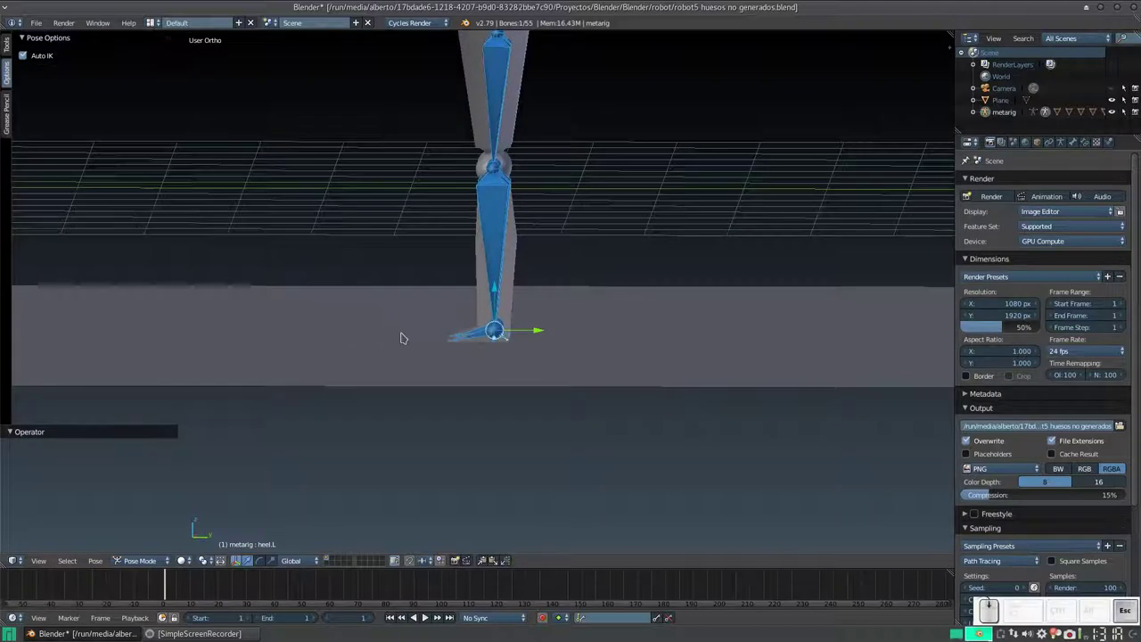
{"action": "middle_click_drag", "start_coordinate": [464, 318], "coordinate": [482, 353], "text": "shift"}
{"action": "scroll", "coordinate": [484, 352], "scroll_direction": "up", "scroll_amount": 3}
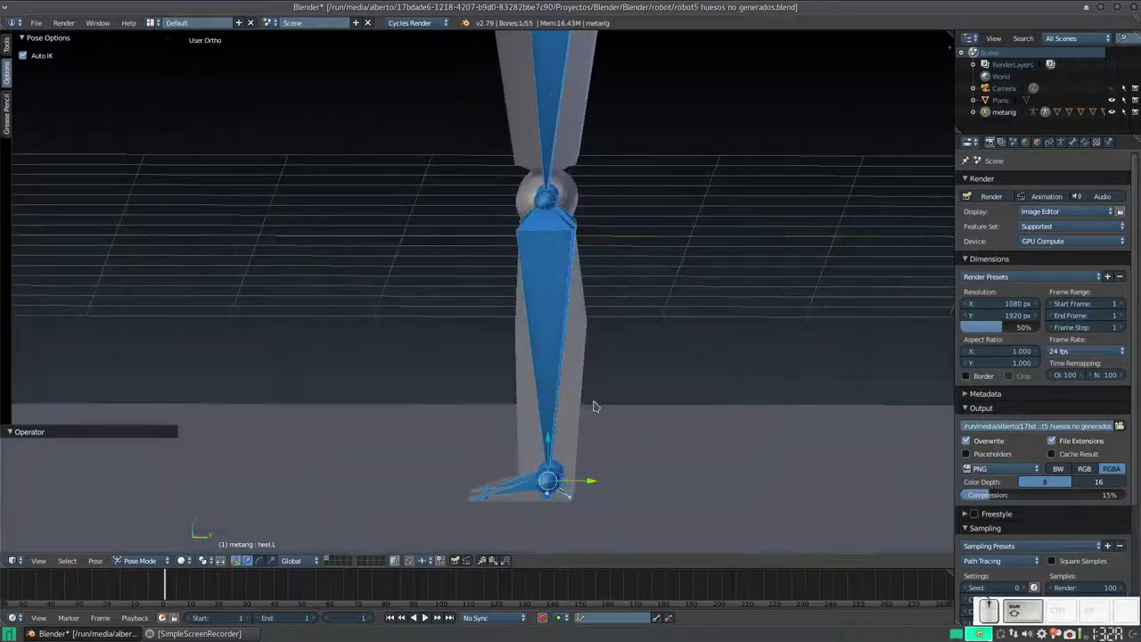
{"action": "scroll", "coordinate": [540, 275], "scroll_direction": "up", "scroll_amount": 3}
{"action": "scroll", "coordinate": [540, 275], "scroll_direction": "up", "scroll_amount": 2}
{"action": "middle_click_drag", "start_coordinate": [555, 383], "coordinate": [508, 282], "text": "shift"}
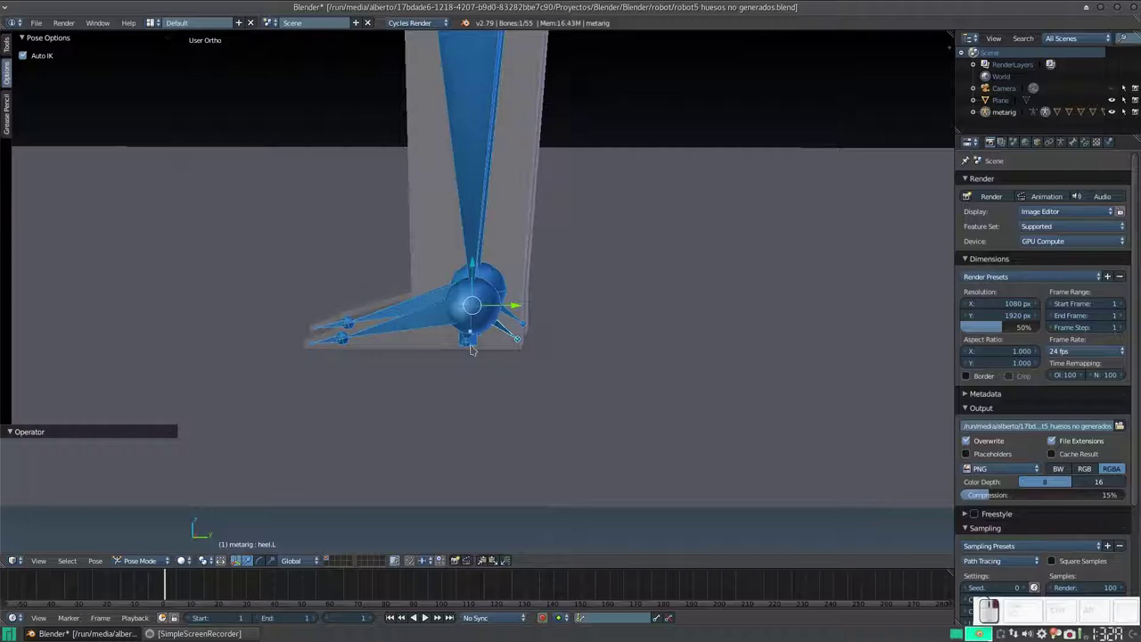
{"action": "right_click", "coordinate": [473, 349]}
{"action": "scroll", "coordinate": [474, 347], "scroll_direction": "down", "scroll_amount": 2}
{"action": "scroll", "coordinate": [480, 344], "scroll_direction": "down", "scroll_amount": 2}
{"action": "scroll", "coordinate": [486, 341], "scroll_direction": "down", "scroll_amount": 2}
{"action": "scroll", "coordinate": [490, 339], "scroll_direction": "down", "scroll_amount": 1}
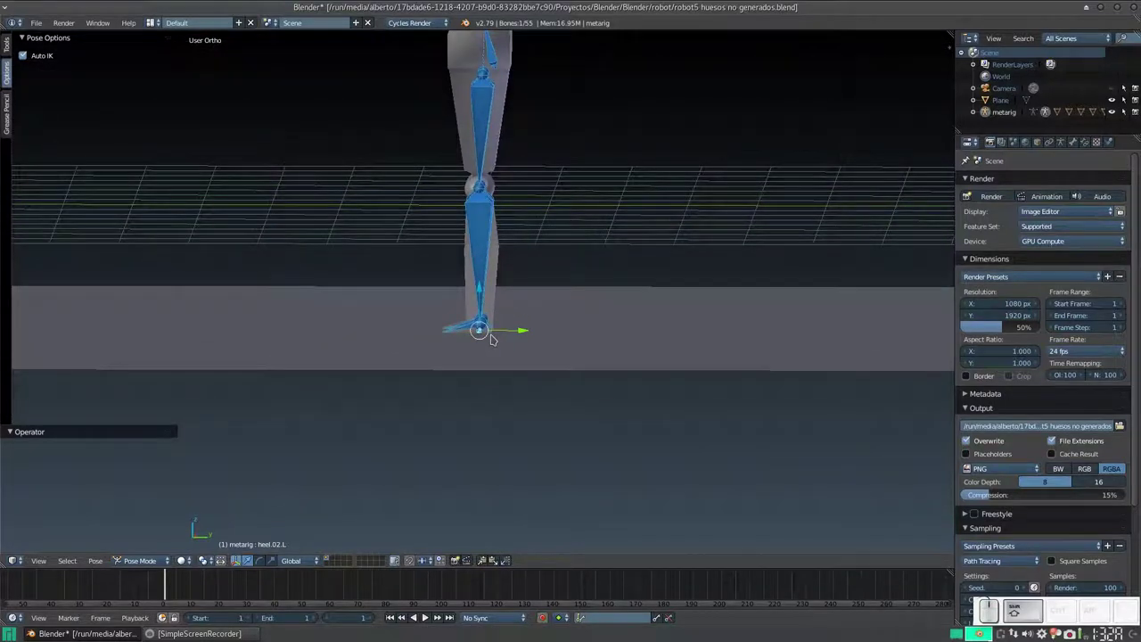
{"action": "key", "text": "g"}
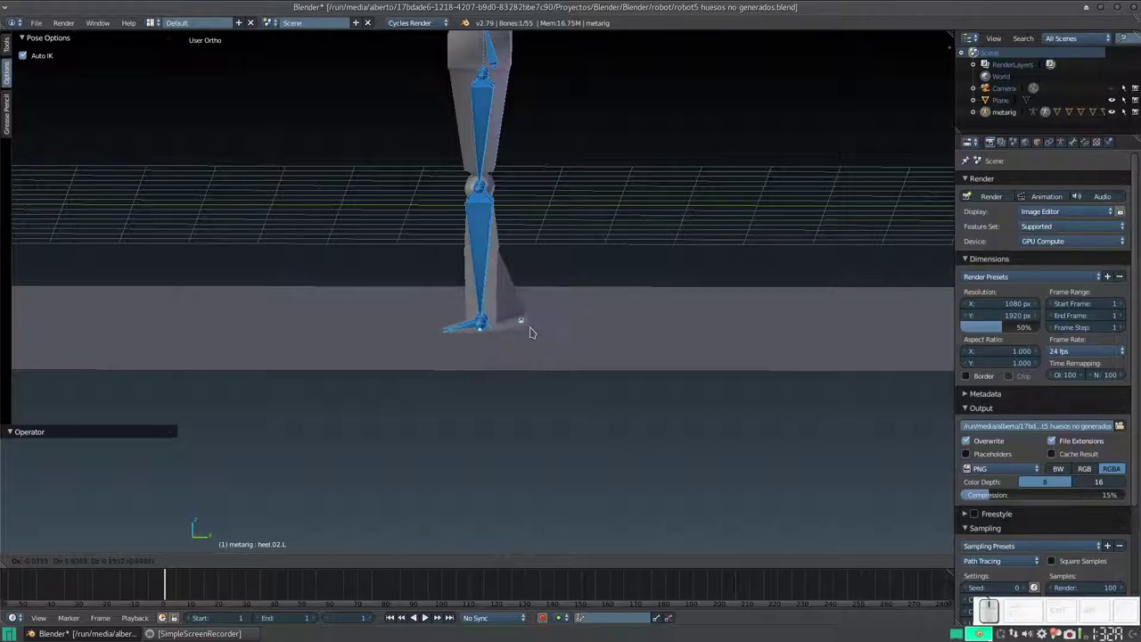
{"action": "left_click", "coordinate": [505, 339]}
- Select heel.L and start moving it upward
{"action": "scroll", "coordinate": [497, 339], "scroll_direction": "up", "scroll_amount": 3}
{"action": "right_click", "coordinate": [497, 363]}
{"action": "scroll", "coordinate": [493, 370], "scroll_direction": "down", "scroll_amount": 2}
{"action": "key", "text": "g"}
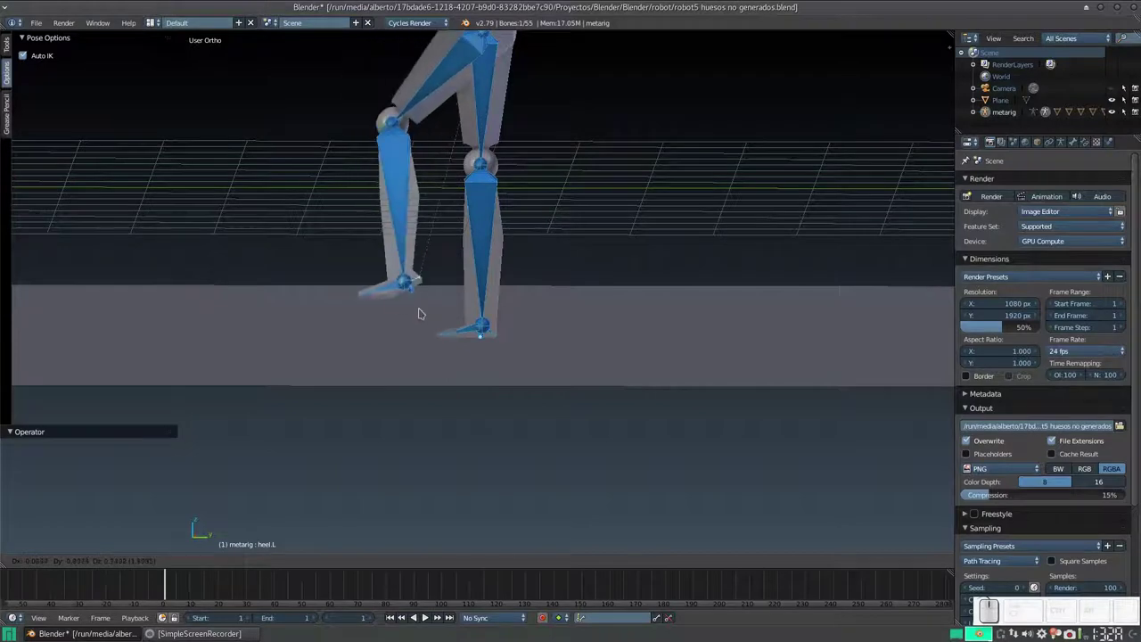
- Place the heel under the leg and switch to Right Ortho view
{"action": "left_click", "coordinate": [465, 299]}
{"action": "key", "text": "KP_3"}
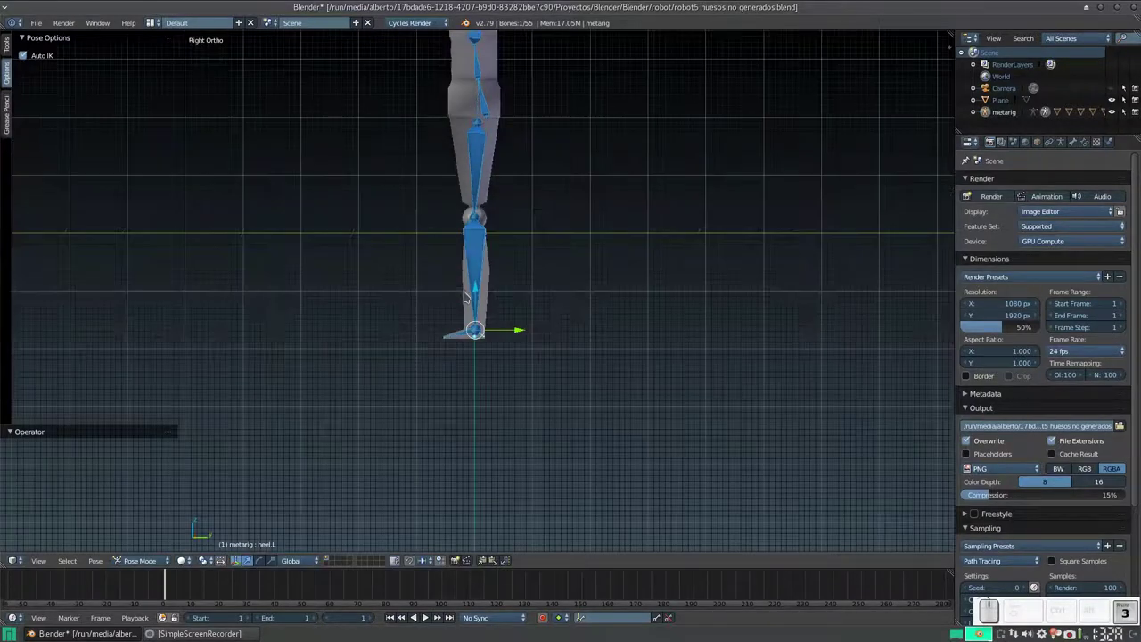
{"action": "scroll", "coordinate": [490, 326], "scroll_direction": "up", "scroll_amount": 4}
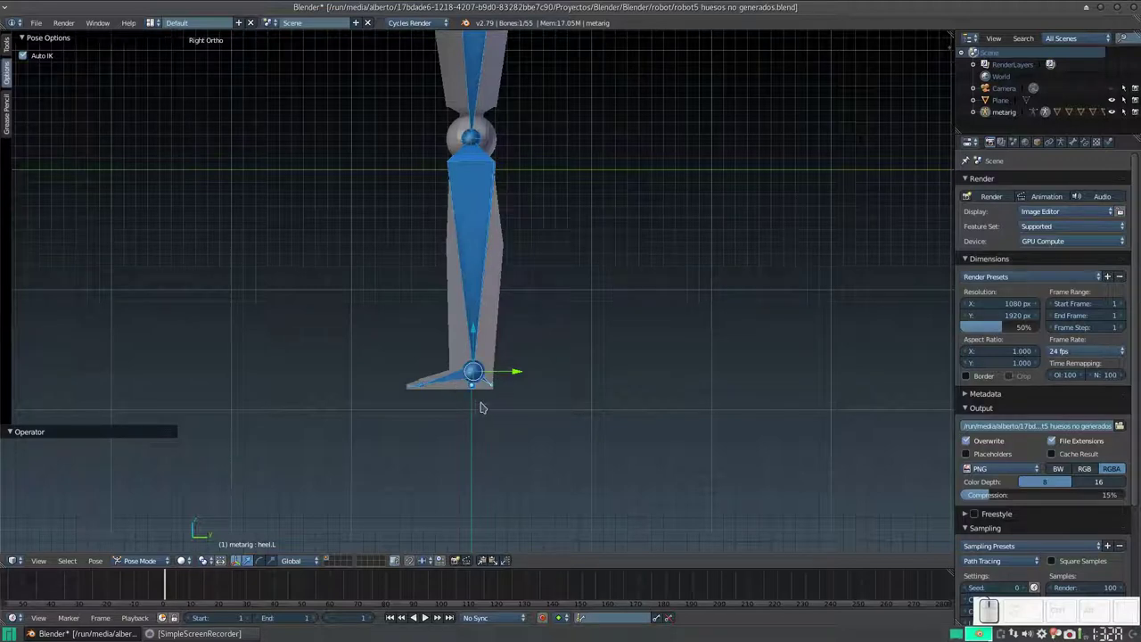
- Test-move the heel from the side, then cancel so the leg straightens
{"action": "key", "text": "g"}
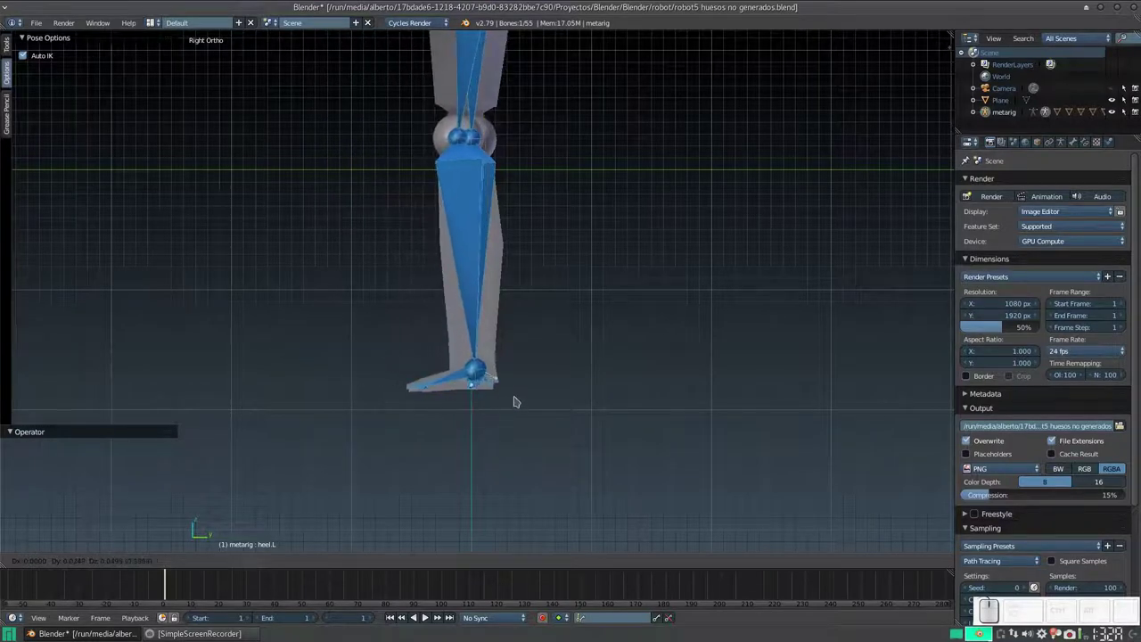
{"action": "right_click", "coordinate": [495, 350]}
{"action": "scroll", "coordinate": [499, 348], "scroll_direction": "down", "scroll_amount": 3}
{"action": "scroll", "coordinate": [513, 332], "scroll_direction": "down", "scroll_amount": 3}
{"action": "mouse_move", "coordinate": [517, 324]}
{"action": "middle_mouse_down"}
{"action": "mouse_move", "coordinate": [414, 301]}
{"action": "mouse_move", "coordinate": [522, 300]}
{"action": "mouse_move", "coordinate": [532, 385]}
{"action": "mouse_move", "coordinate": [526, 327]}
{"action": "middle_mouse_up"}
{"action": "scroll", "coordinate": [513, 356], "scroll_direction": "up", "scroll_amount": 5}
{"action": "scroll", "coordinate": [488, 307], "scroll_direction": "down", "scroll_amount": 4}
{"action": "scroll", "coordinate": [504, 347], "scroll_direction": "down", "scroll_amount": 2}
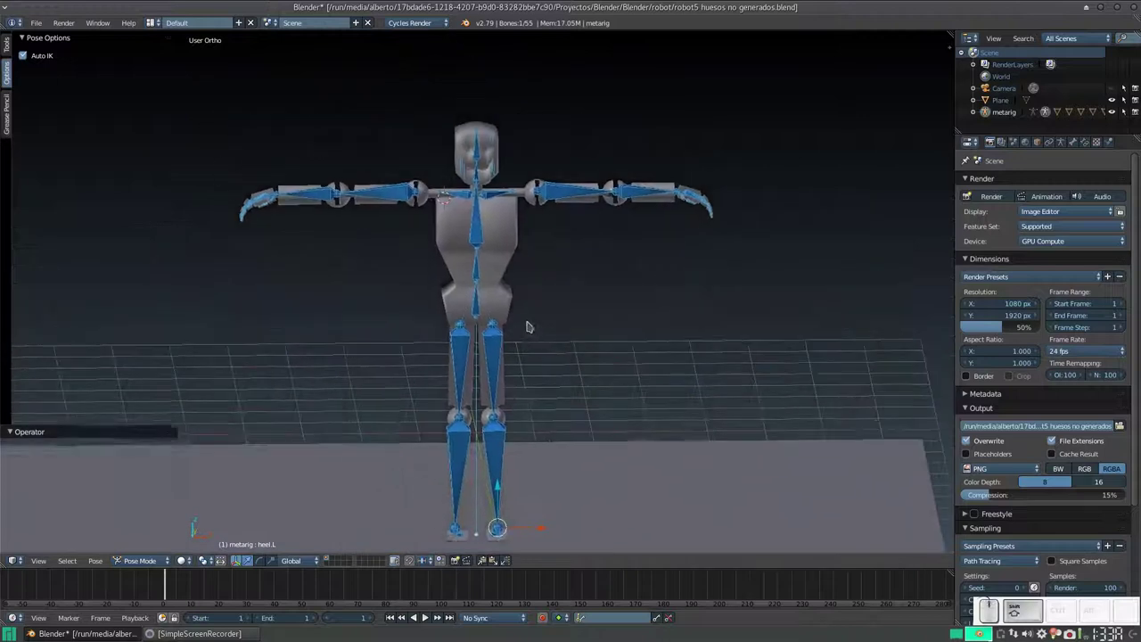
- Select hand.L and try bending the left arm, then cancel back to rest
{"action": "scroll", "coordinate": [527, 328], "scroll_direction": "up", "scroll_amount": 3}
{"action": "scroll", "coordinate": [749, 223], "scroll_direction": "up", "scroll_amount": 2}
{"action": "right_click", "coordinate": [701, 196]}
{"action": "right_click", "coordinate": [701, 195]}
{"action": "right_click", "coordinate": [700, 196]}
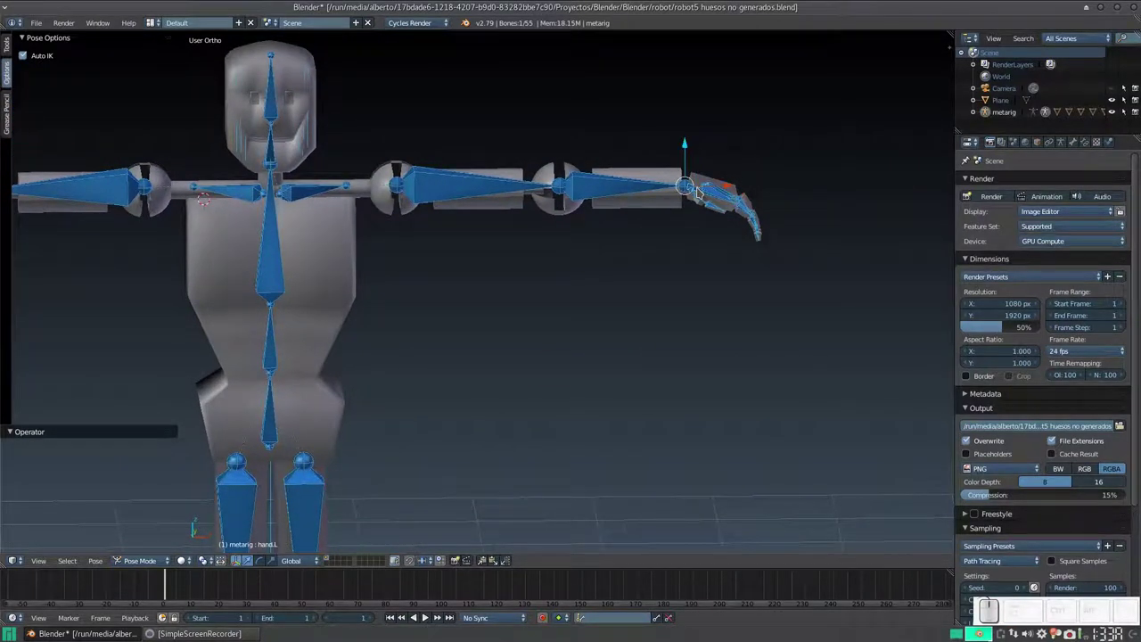
{"action": "key", "text": "g"}
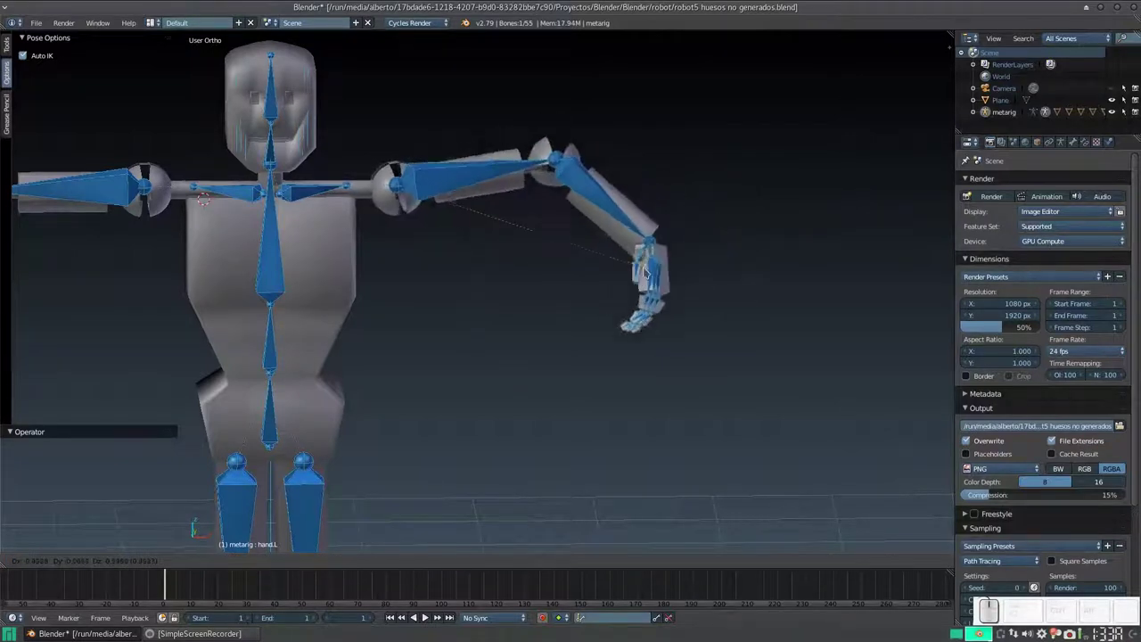
{"action": "key", "text": "Escape"}
{"action": "scroll", "coordinate": [567, 270], "scroll_direction": "down", "scroll_amount": 1}
- Rotate the chest bone until the arms are level
{"action": "mouse_move", "coordinate": [567, 270]}
{"action": "middle_mouse_down"}
{"action": "mouse_move", "coordinate": [451, 280]}
{"action": "mouse_move", "coordinate": [471, 261]}
{"action": "middle_mouse_up"}
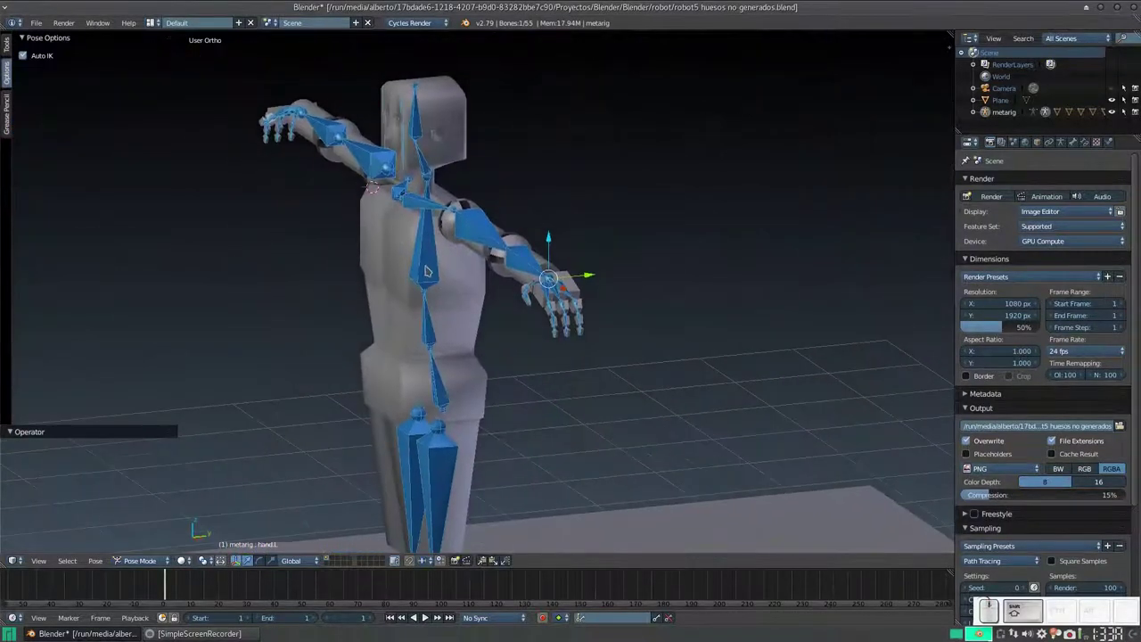
{"action": "right_click", "coordinate": [471, 261]}
{"action": "key", "text": "r"}
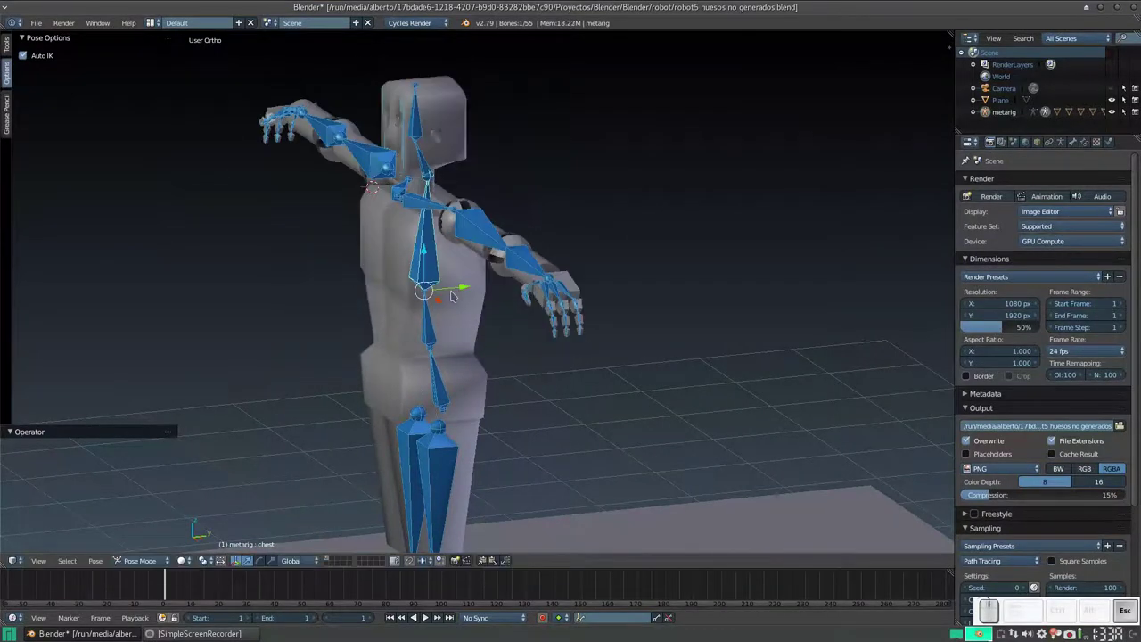
{"action": "left_click", "coordinate": [474, 296]}
{"action": "scroll", "coordinate": [474, 296], "scroll_direction": "up", "scroll_amount": 2}
- Try rotating the spine, then select chest and spine and grab the spine to tilt the upper body
{"action": "mouse_move", "coordinate": [474, 296]}
{"action": "middle_mouse_down"}
{"action": "mouse_move", "coordinate": [491, 280]}
{"action": "mouse_move", "coordinate": [486, 302]}
{"action": "middle_mouse_up"}
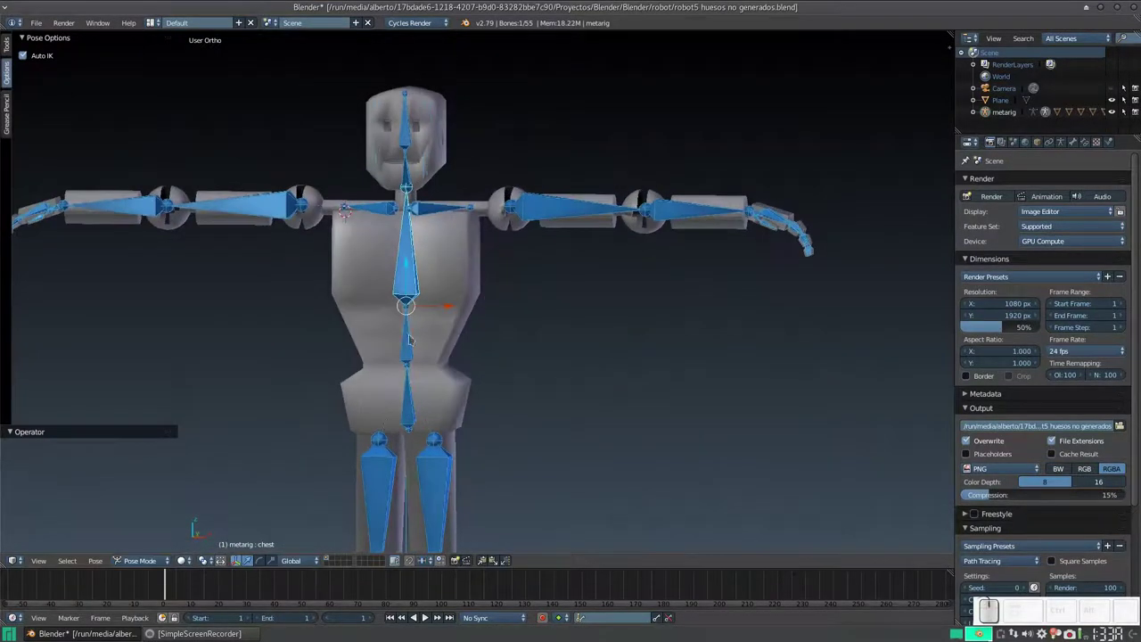
{"action": "key", "text": "r"}
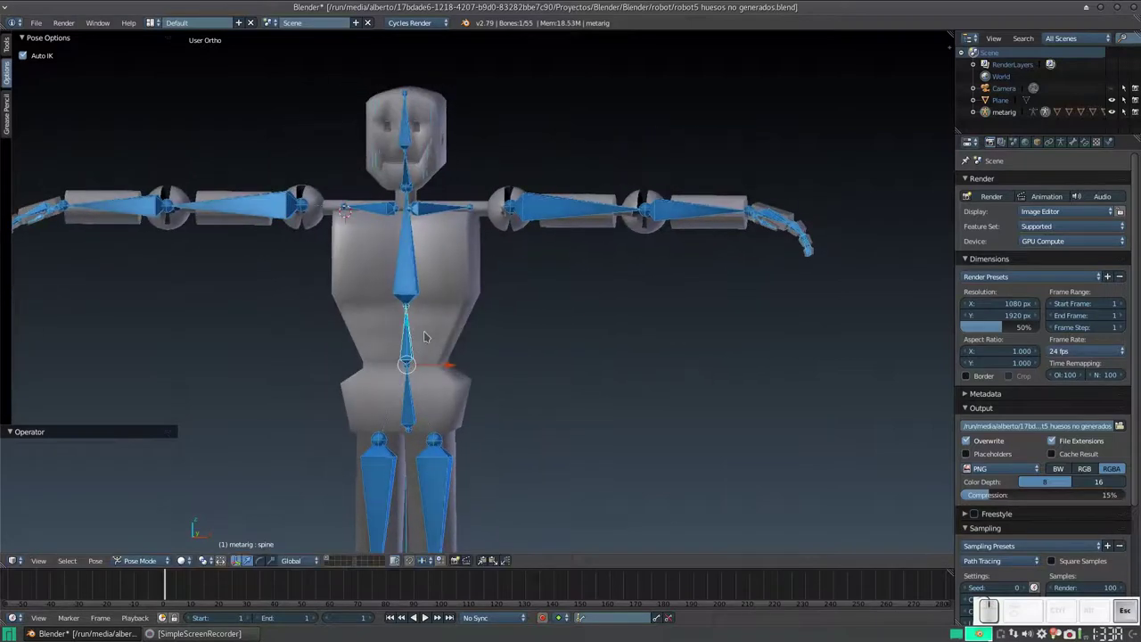
{"action": "right_click", "coordinate": [413, 327]}
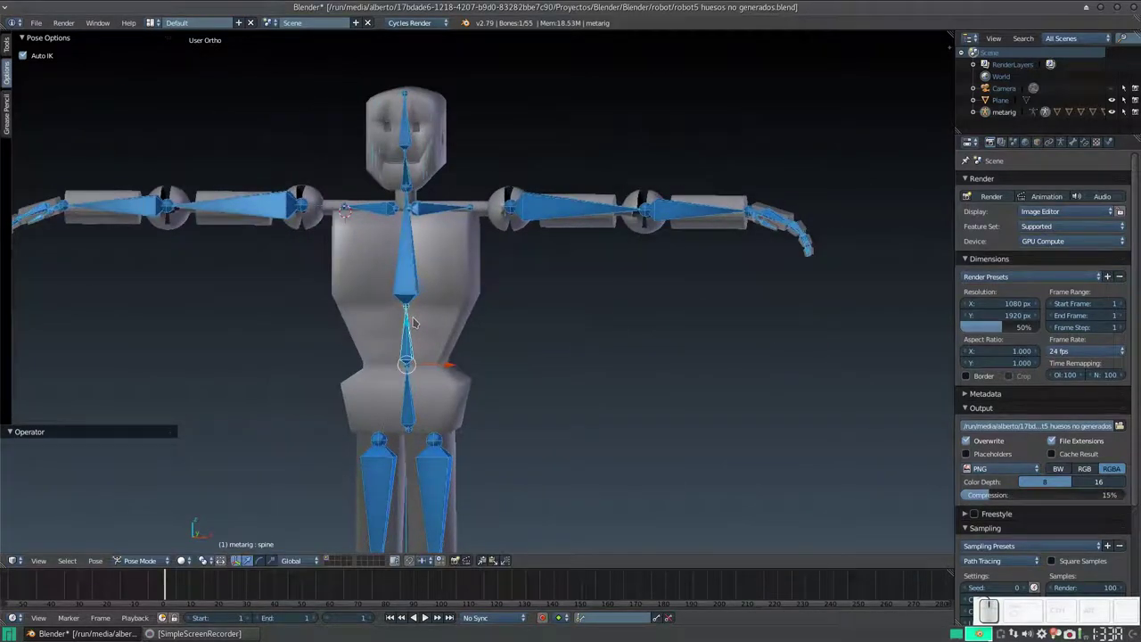
{"action": "scroll", "coordinate": [471, 350], "scroll_direction": "down", "scroll_amount": 4}
{"action": "mouse_move", "coordinate": [510, 351]}
{"action": "middle_mouse_down"}
{"action": "mouse_move", "coordinate": [463, 343]}
{"action": "mouse_move", "coordinate": [476, 330]}
{"action": "middle_mouse_up"}
{"action": "scroll", "coordinate": [429, 337], "scroll_direction": "up", "scroll_amount": 3}
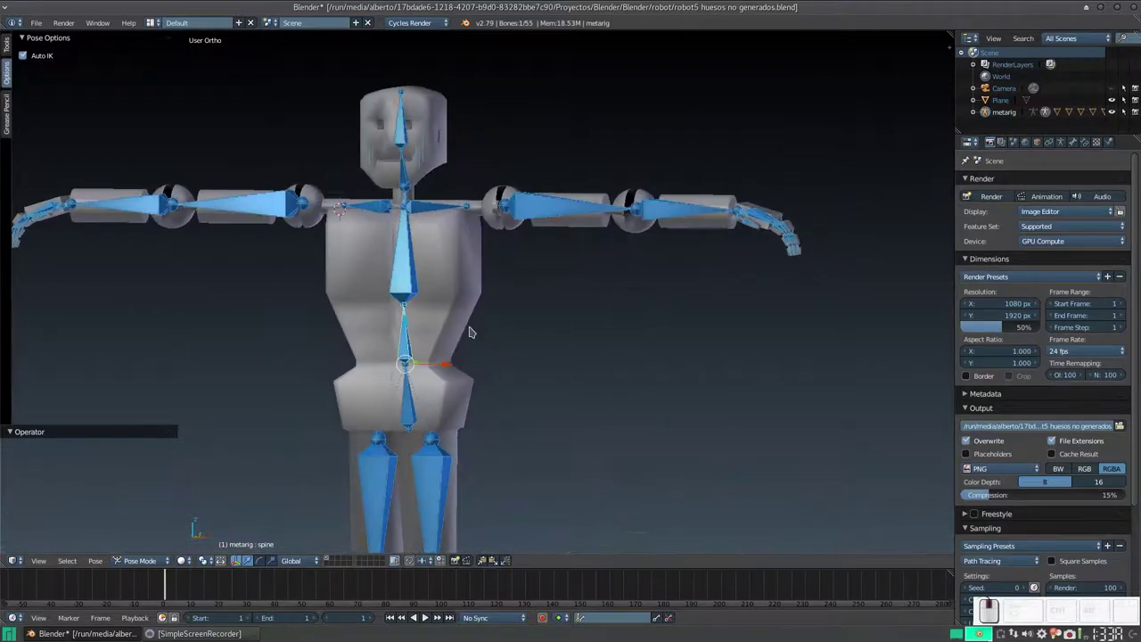
{"action": "right_click", "coordinate": [416, 279], "text": "shift"}
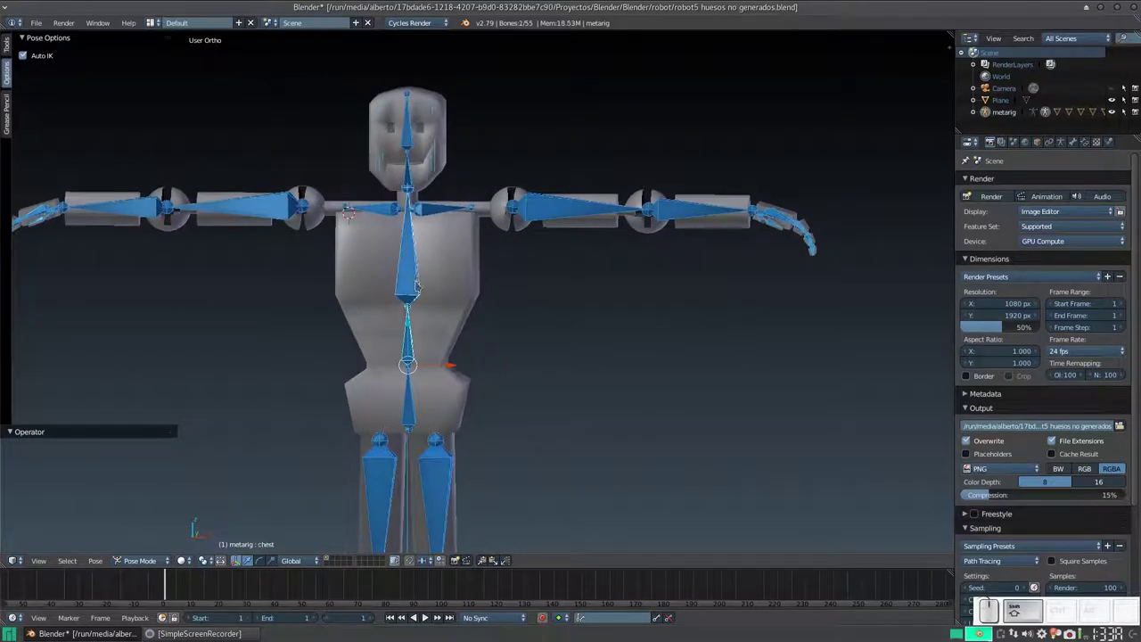
{"action": "right_click", "coordinate": [410, 334], "text": "shift"}
{"action": "key", "text": "g"}
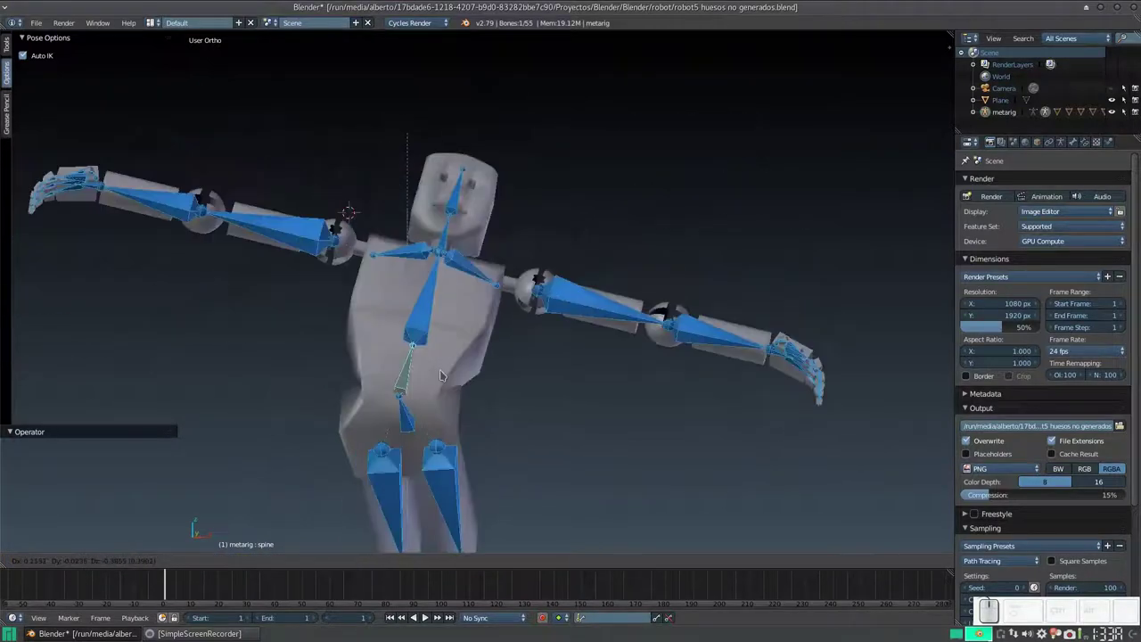
- Cancel the spine move to restore the T-pose
{"action": "right_click", "coordinate": [446, 356]}
{"action": "scroll", "coordinate": [459, 312], "scroll_direction": "down", "scroll_amount": 4}
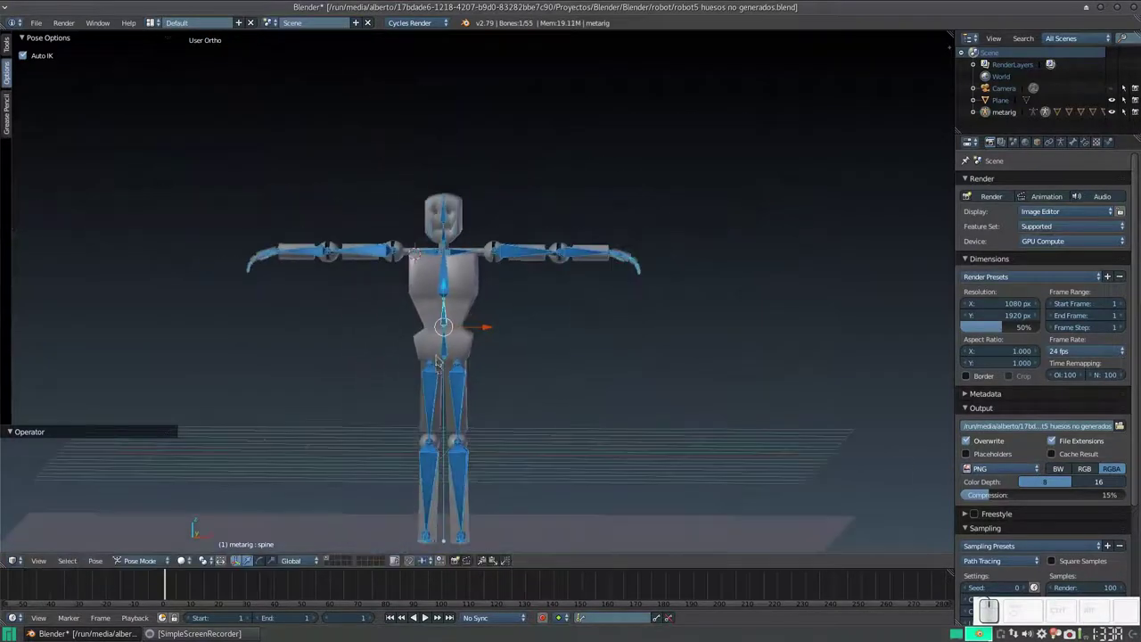
{"action": "scroll", "coordinate": [466, 298], "scroll_direction": "up", "scroll_amount": 3}
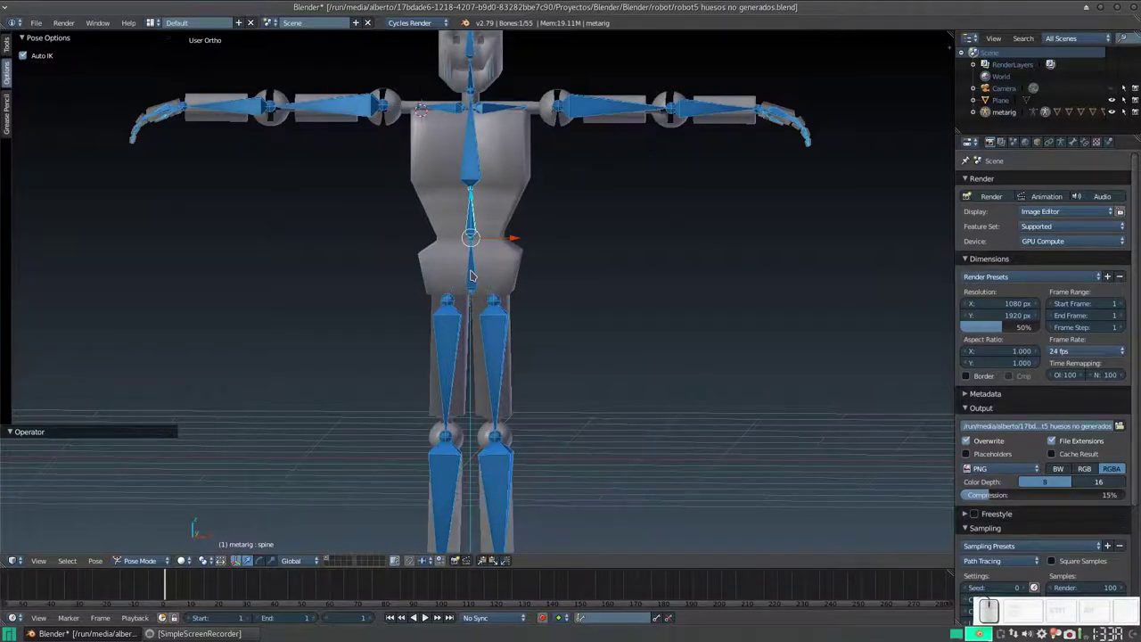
{"action": "scroll", "coordinate": [472, 275], "scroll_direction": "down", "scroll_amount": 2}
- Select the chest bone and try moving it, then cancel and zoom out
{"action": "right_click", "coordinate": [473, 206]}
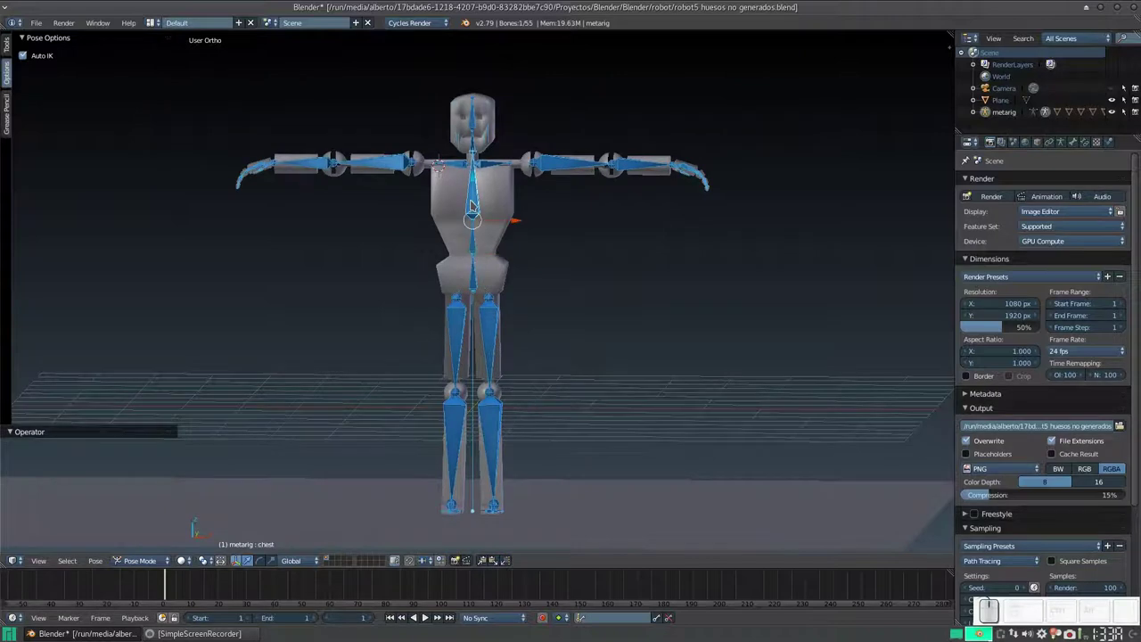
{"action": "key", "text": "g"}
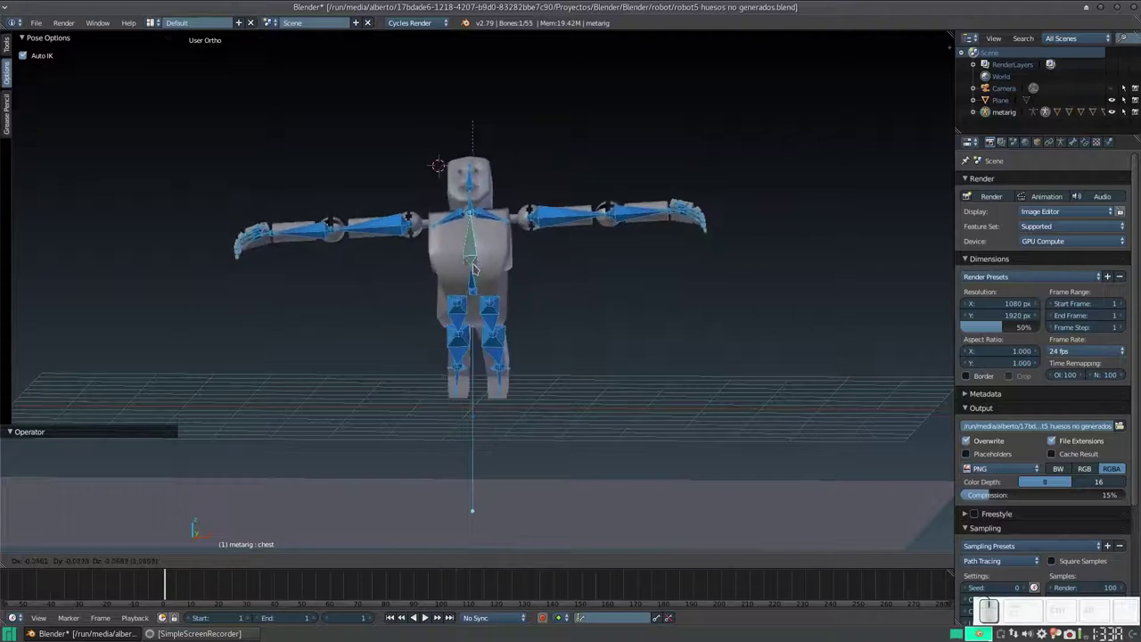
{"action": "right_click", "coordinate": [471, 236]}
{"action": "scroll", "coordinate": [506, 305], "scroll_direction": "down", "scroll_amount": 2}
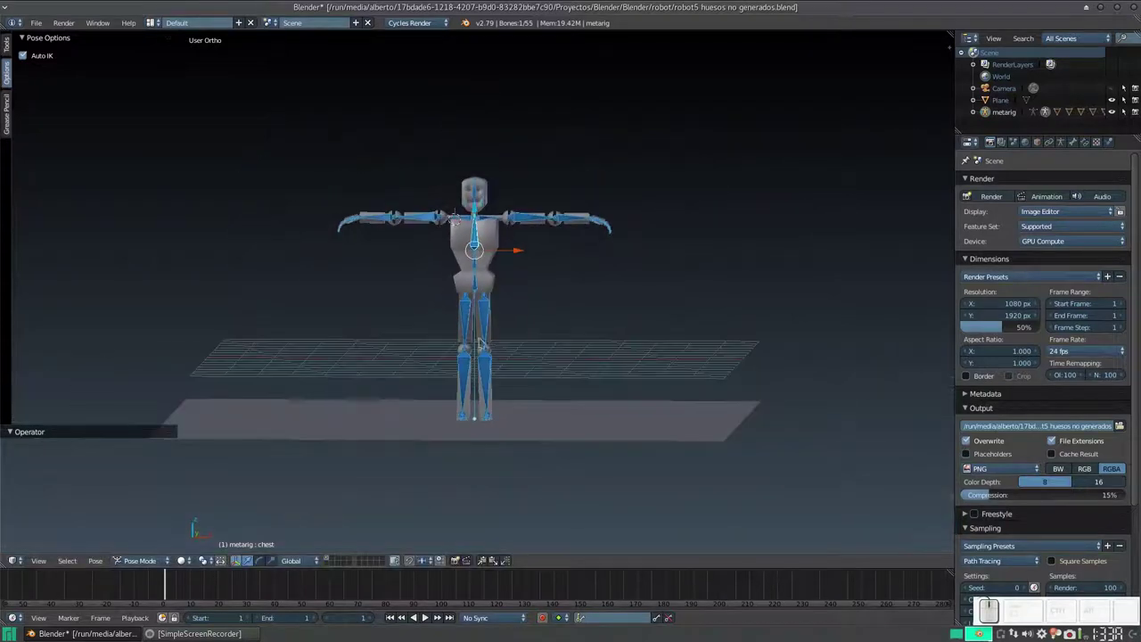
{"action": "scroll", "coordinate": [457, 356], "scroll_direction": "up", "scroll_amount": 2}
{"action": "scroll", "coordinate": [497, 331], "scroll_direction": "up", "scroll_amount": 2}
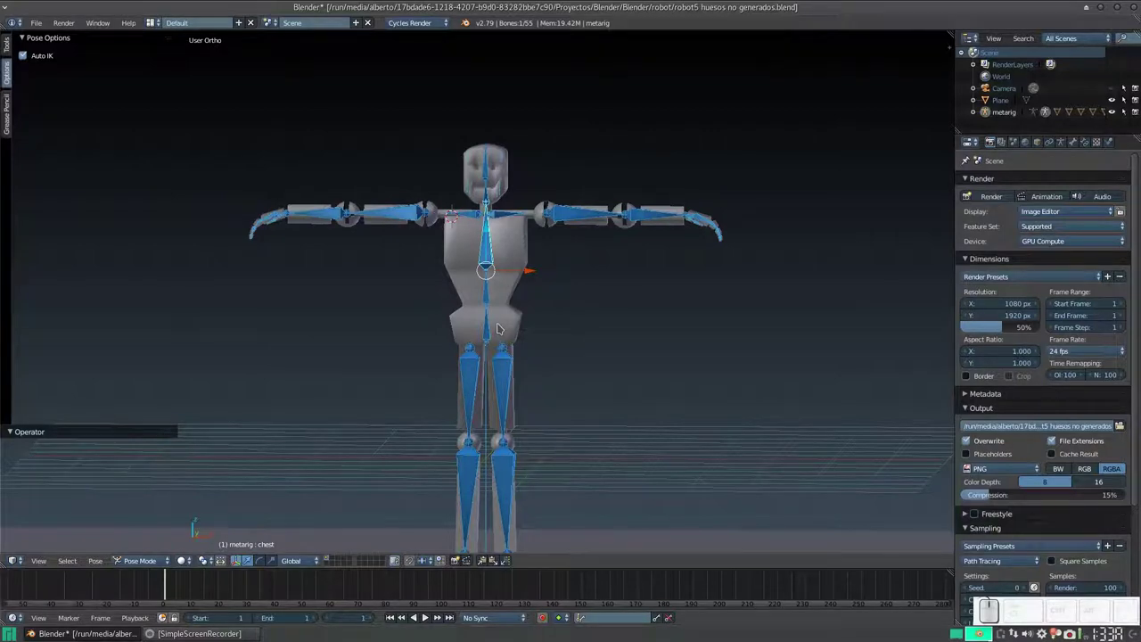
{"action": "scroll", "coordinate": [499, 320], "scroll_direction": "down", "scroll_amount": 1}
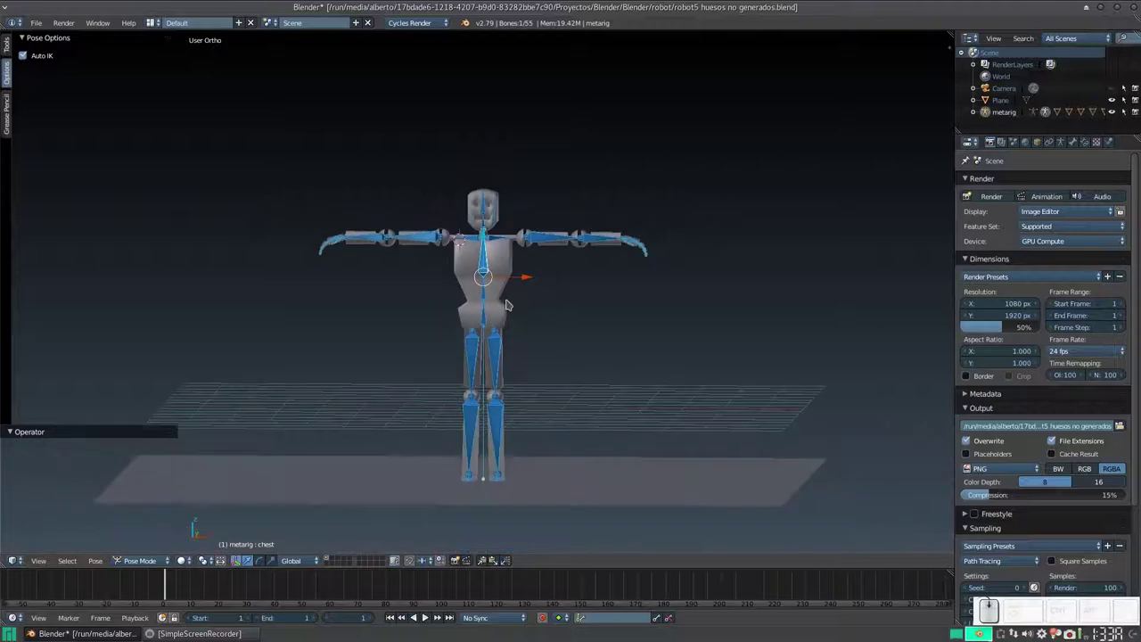
{"action": "scroll", "coordinate": [504, 312], "scroll_direction": "up", "scroll_amount": 3}
{"action": "scroll", "coordinate": [508, 303], "scroll_direction": "up", "scroll_amount": 4}
{"action": "scroll", "coordinate": [511, 297], "scroll_direction": "down", "scroll_amount": 3}
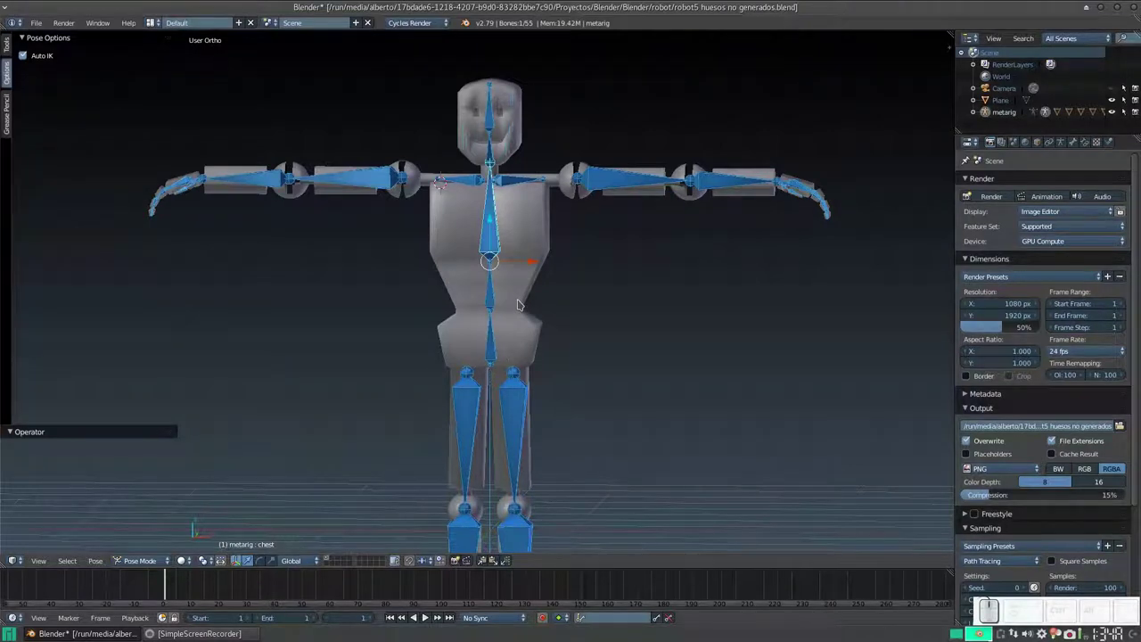
{"action": "scroll", "coordinate": [514, 301], "scroll_direction": "down", "scroll_amount": 1}
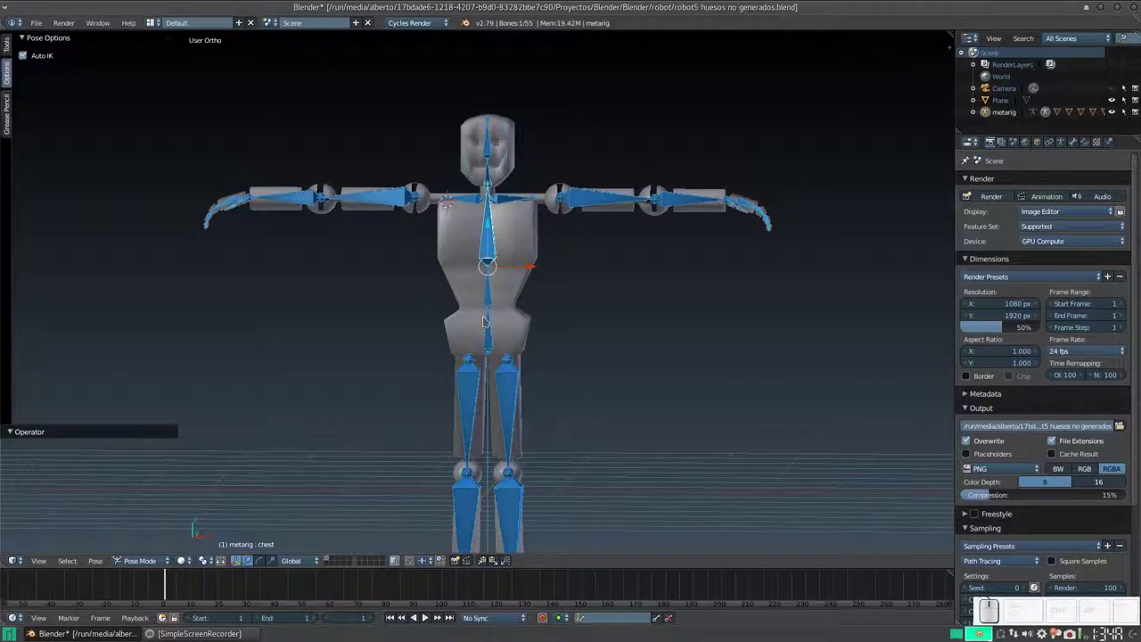
{"action": "scroll", "coordinate": [535, 258], "scroll_direction": "down", "scroll_amount": 2}
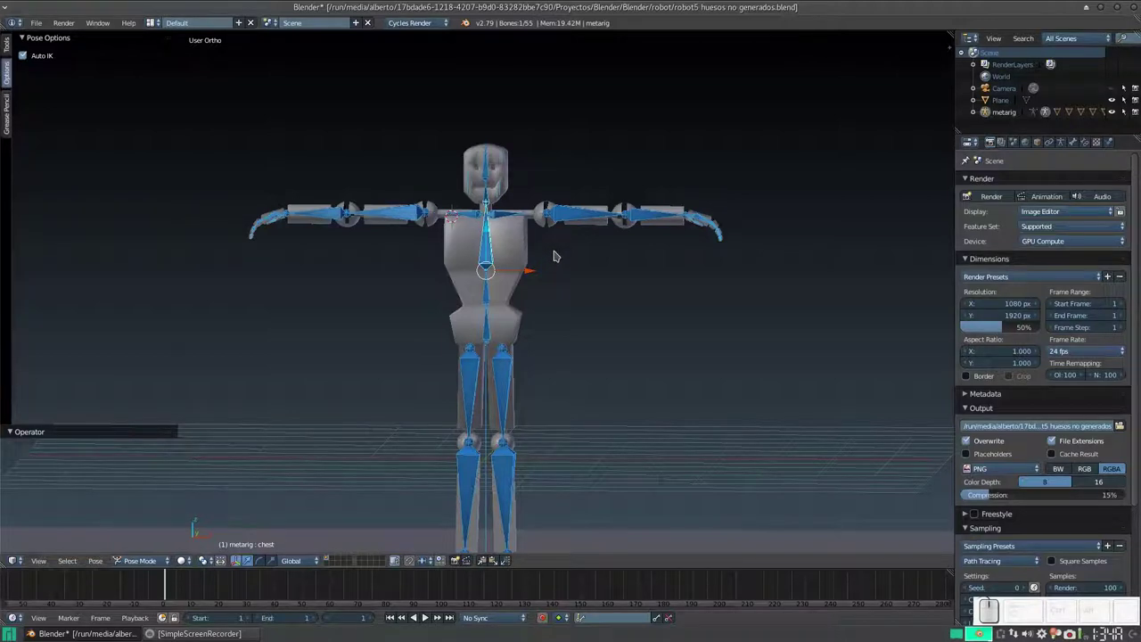
- Tilt and orbit the view, ending in a straight front view of the rig
{"action": "scroll", "coordinate": [507, 313], "scroll_direction": "down", "scroll_amount": 2}
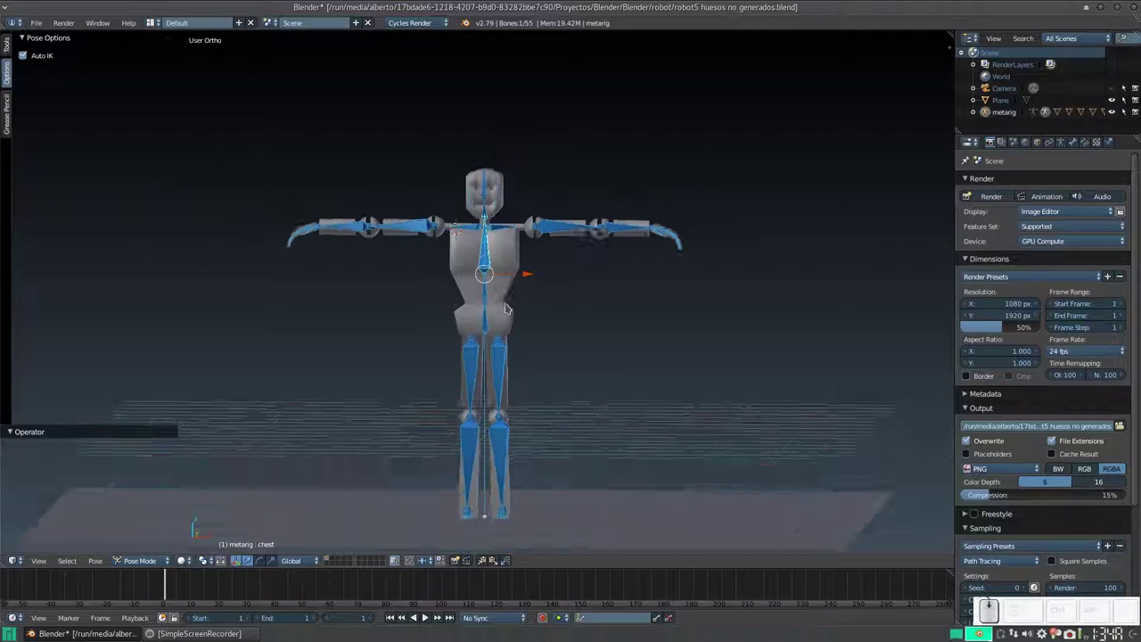
{"action": "scroll", "coordinate": [506, 314], "scroll_direction": "down", "scroll_amount": 1}
{"action": "key", "text": "KP_8"}
{"action": "key", "text": "KP_2"}
{"action": "middle_click_drag", "start_coordinate": [506, 319], "coordinate": [412, 312]}
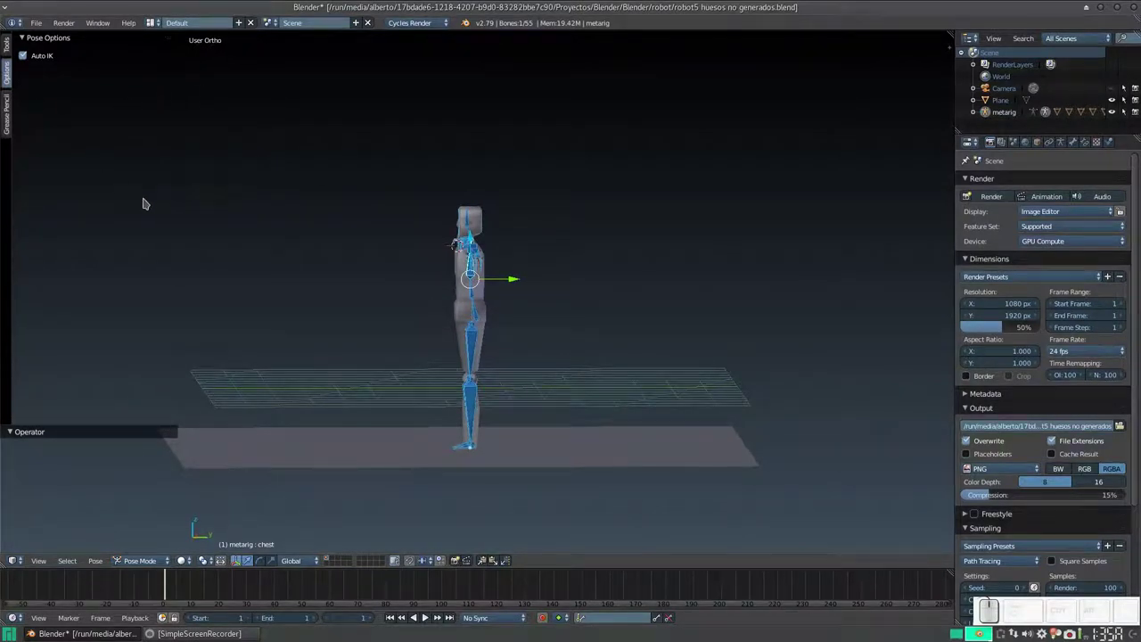
{"action": "key", "text": "KP_1"}
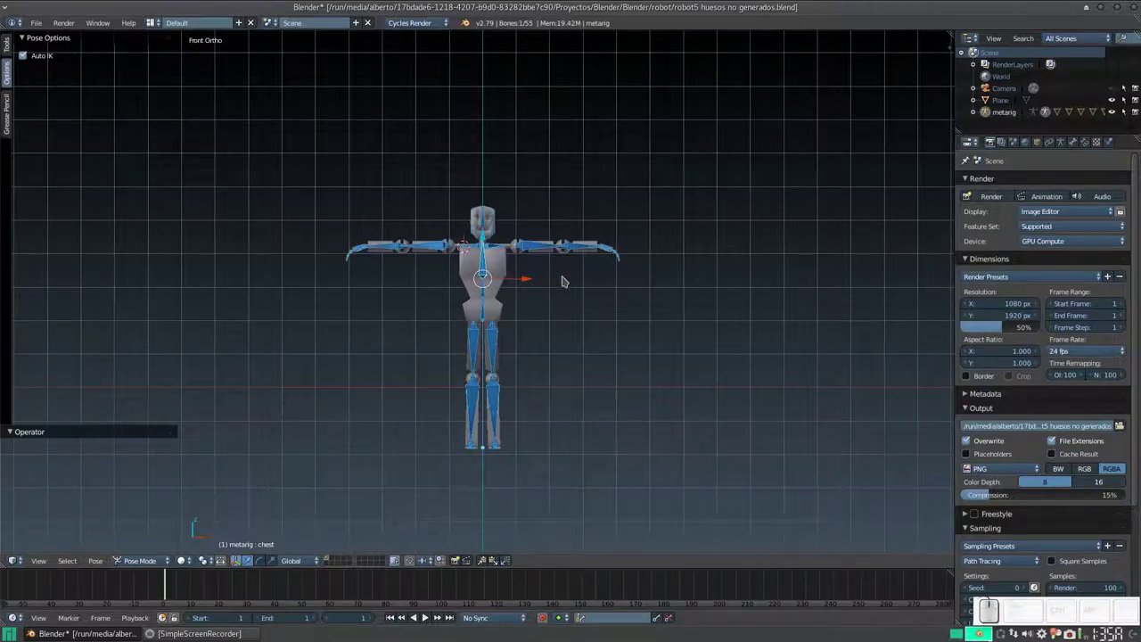
- Try rotating the chest bone twice, cancelling each time, then start grabbing it
{"action": "key", "text": "r"}
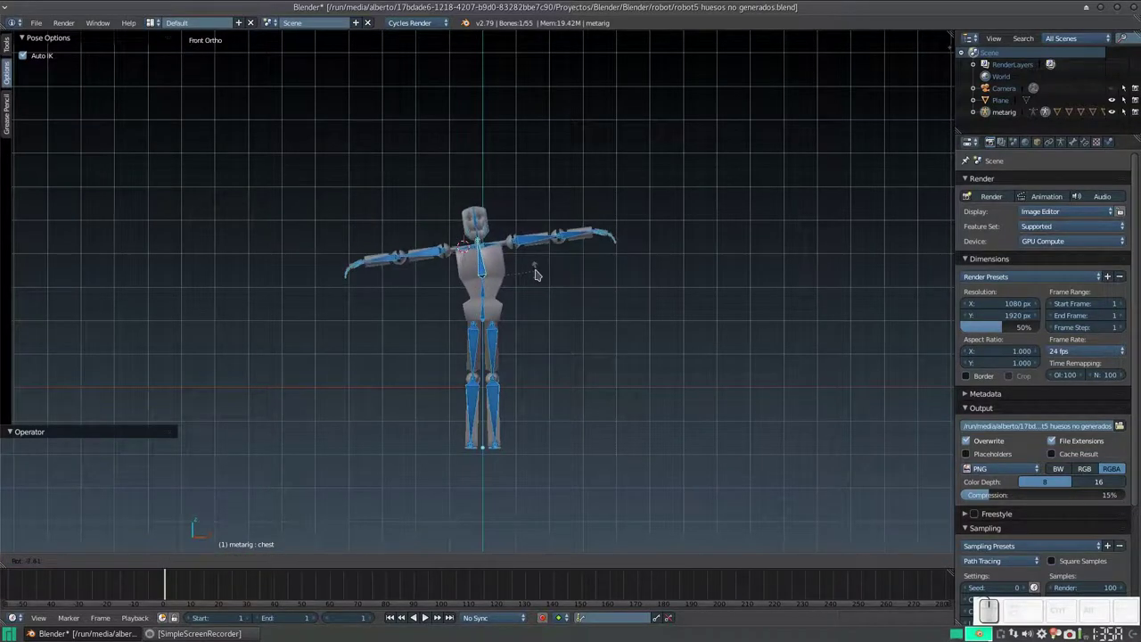
{"action": "key", "text": "Escape"}
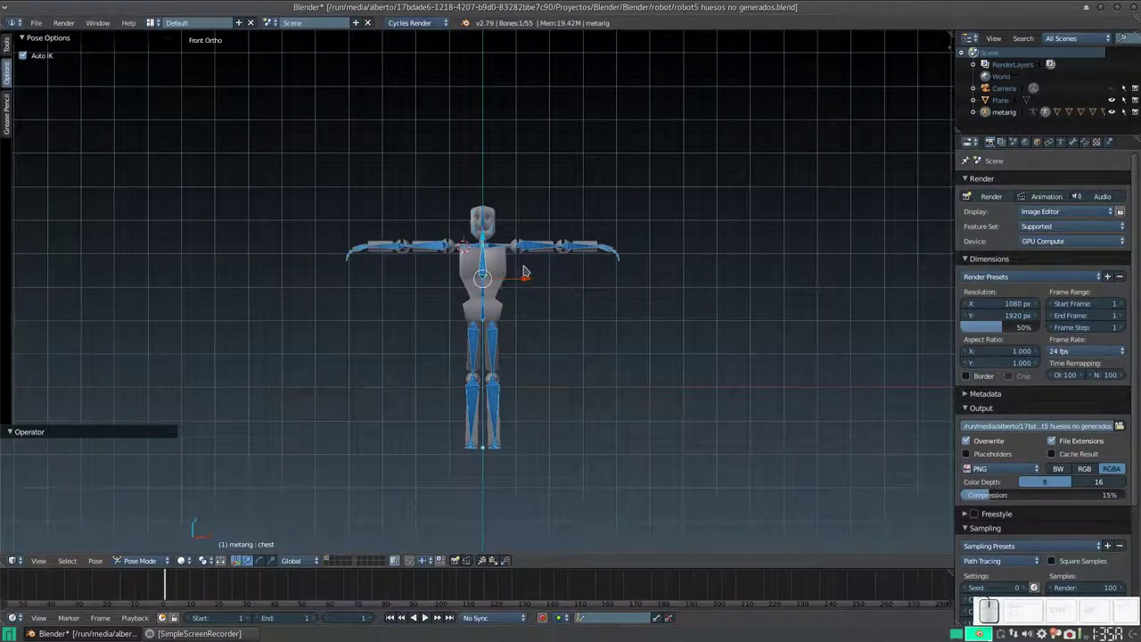
{"action": "key", "text": "r"}
{"action": "key", "text": "Escape"}
{"action": "key", "text": "g"}
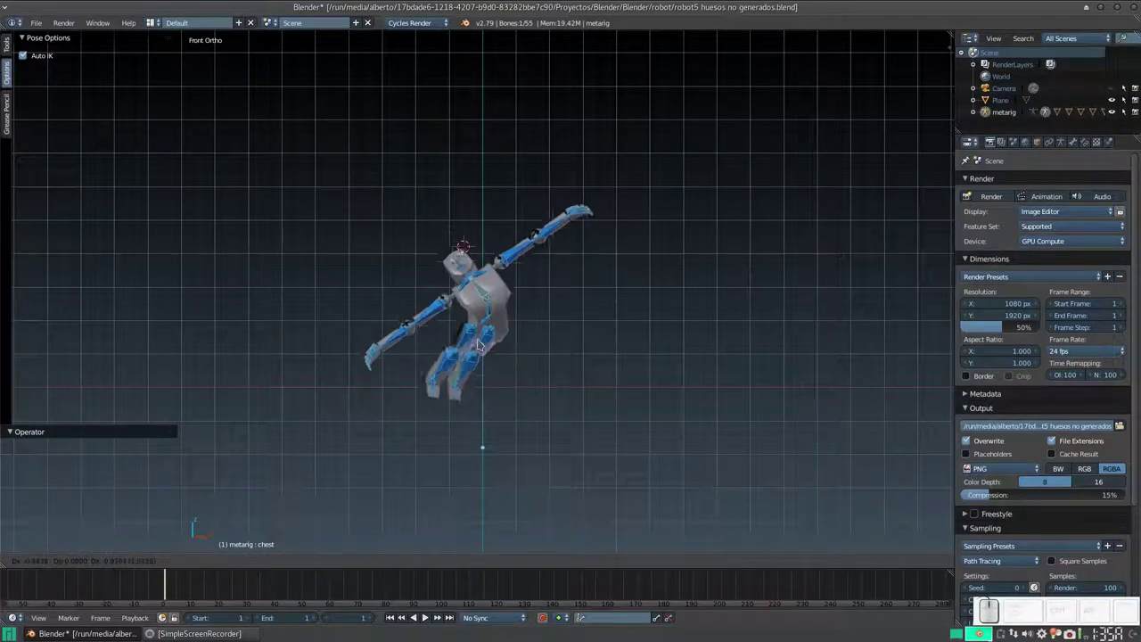
- Cancel the chest move and a trial rotation, returning the metarig to its T-pose
{"action": "key", "text": "Escape"}
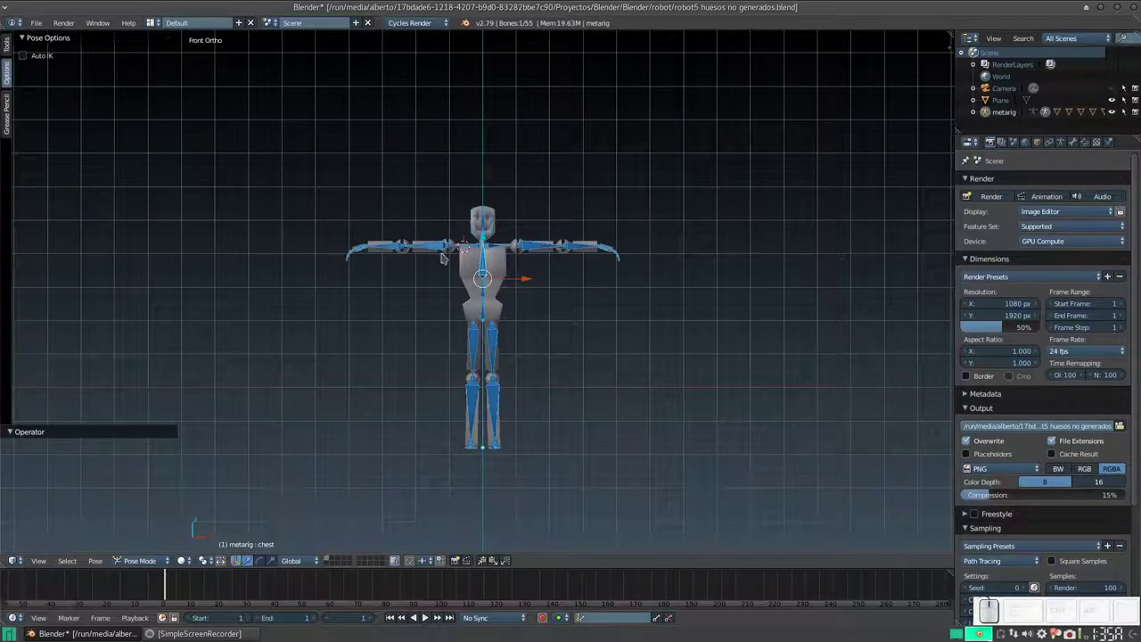
{"action": "key", "text": "r"}
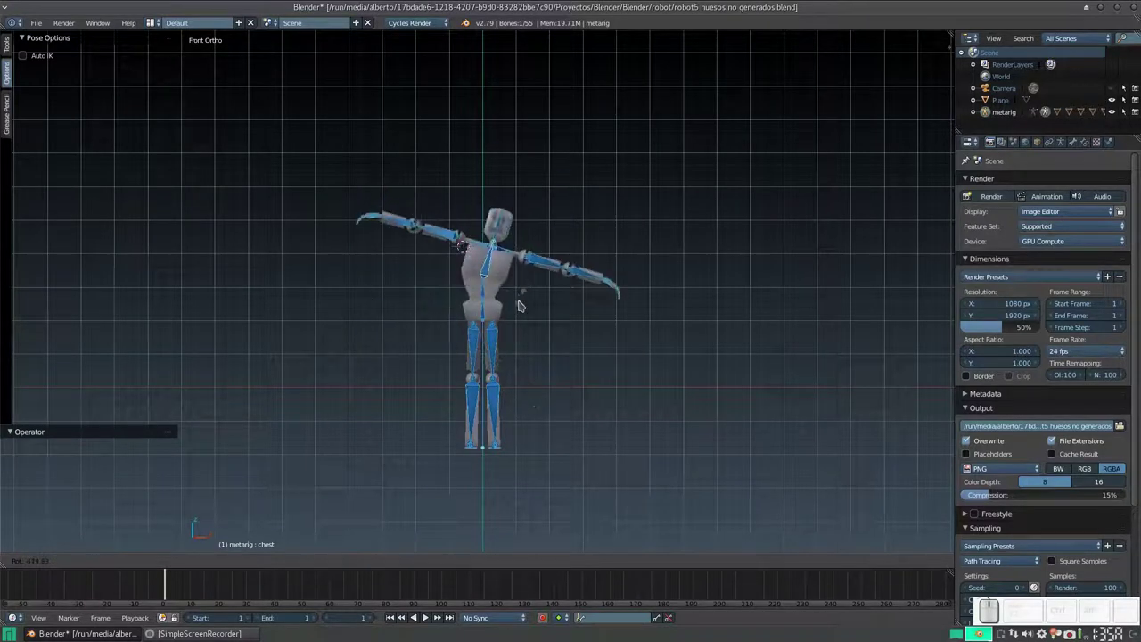
{"action": "key", "text": "Escape"}
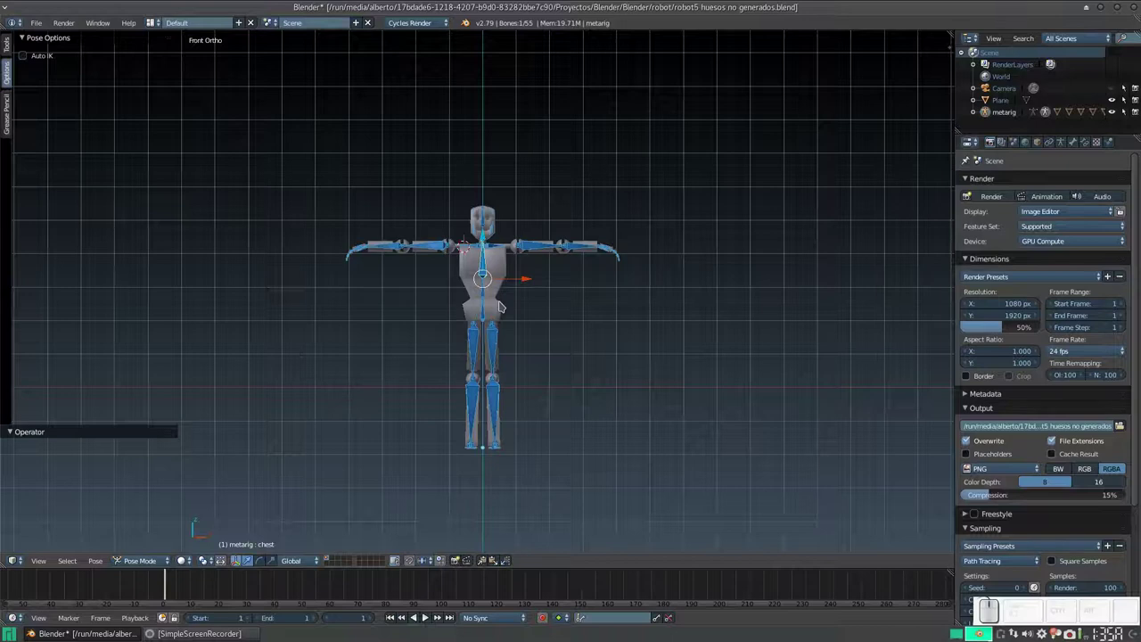
- Zoom and reframe the view to look closer at the rig
{"action": "scroll", "coordinate": [588, 276], "scroll_direction": "up", "scroll_amount": 5}
{"action": "scroll", "coordinate": [570, 272], "scroll_direction": "up", "scroll_amount": 2}
{"action": "scroll", "coordinate": [558, 269], "scroll_direction": "down", "scroll_amount": 2}
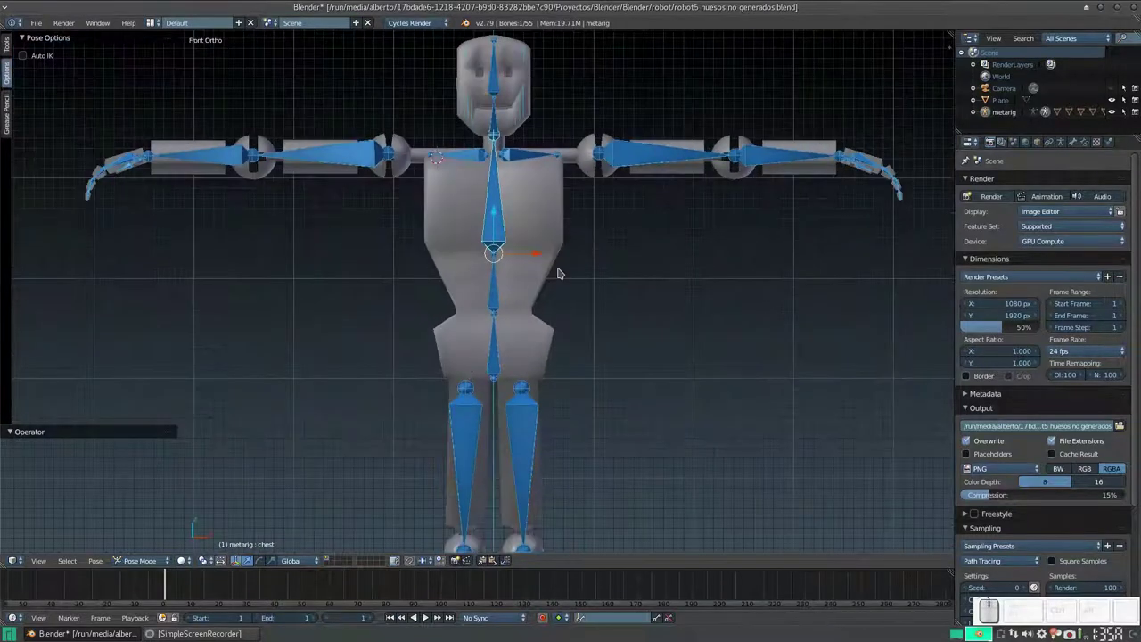
{"action": "scroll", "coordinate": [560, 274], "scroll_direction": "down", "scroll_amount": 2}
{"action": "scroll", "coordinate": [562, 285], "scroll_direction": "up", "scroll_amount": 1}
{"action": "scroll", "coordinate": [566, 312], "scroll_direction": "up", "scroll_amount": 3}
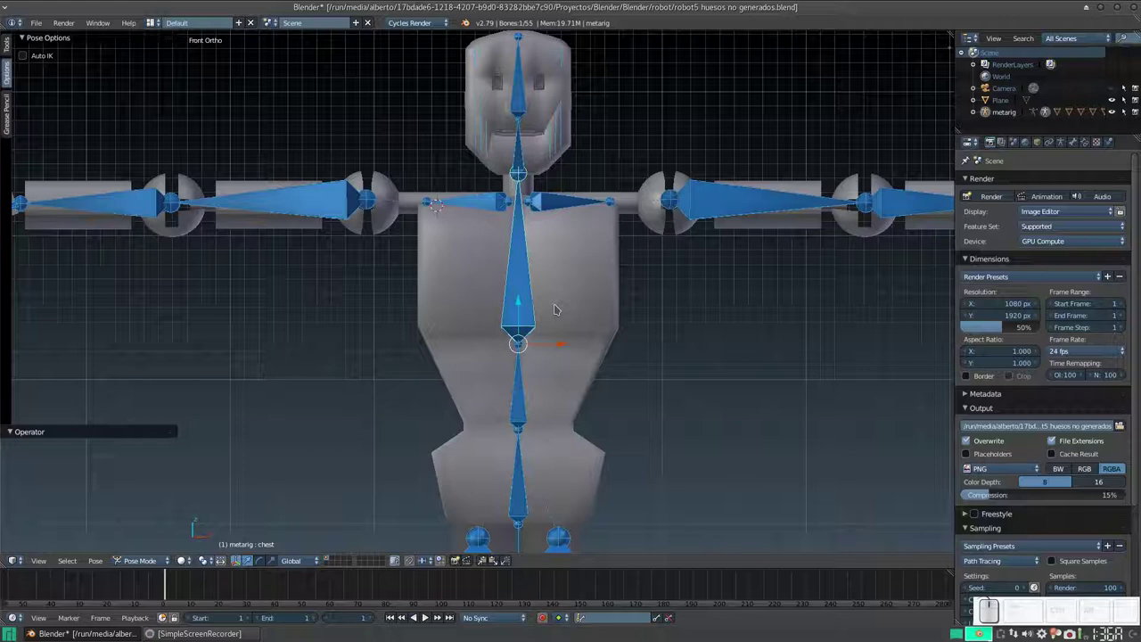
{"action": "scroll", "coordinate": [555, 306], "scroll_direction": "down", "scroll_amount": 4}
{"action": "scroll", "coordinate": [559, 309], "scroll_direction": "down", "scroll_amount": 1}
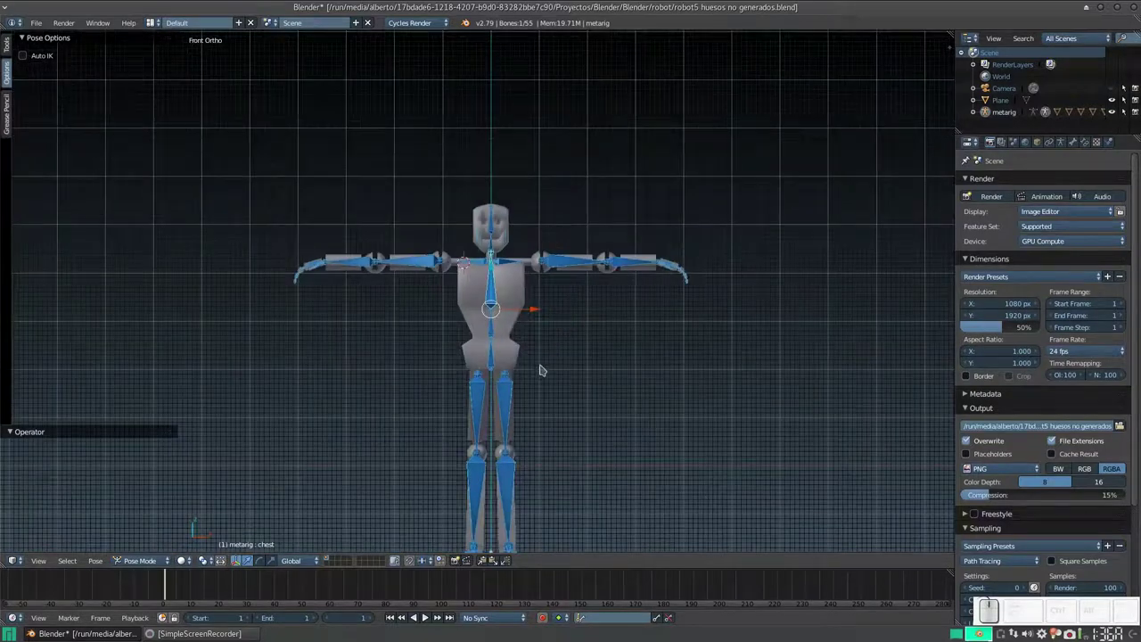
{"action": "scroll", "coordinate": [562, 311], "scroll_direction": "down", "scroll_amount": 1}
{"action": "middle_click_drag", "start_coordinate": [562, 272], "coordinate": [573, 369], "text": "shift"}
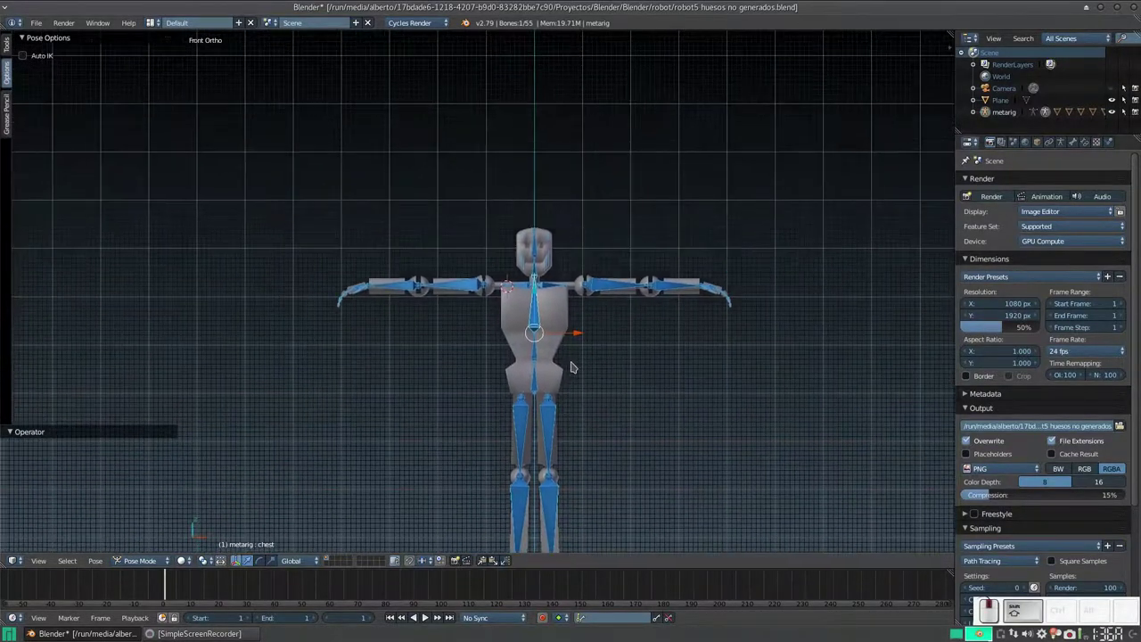
{"action": "scroll", "coordinate": [575, 369], "scroll_direction": "up", "scroll_amount": 2}
{"action": "scroll", "coordinate": [573, 398], "scroll_direction": "up", "scroll_amount": 1}
{"action": "scroll", "coordinate": [573, 392], "scroll_direction": "up", "scroll_amount": 4}
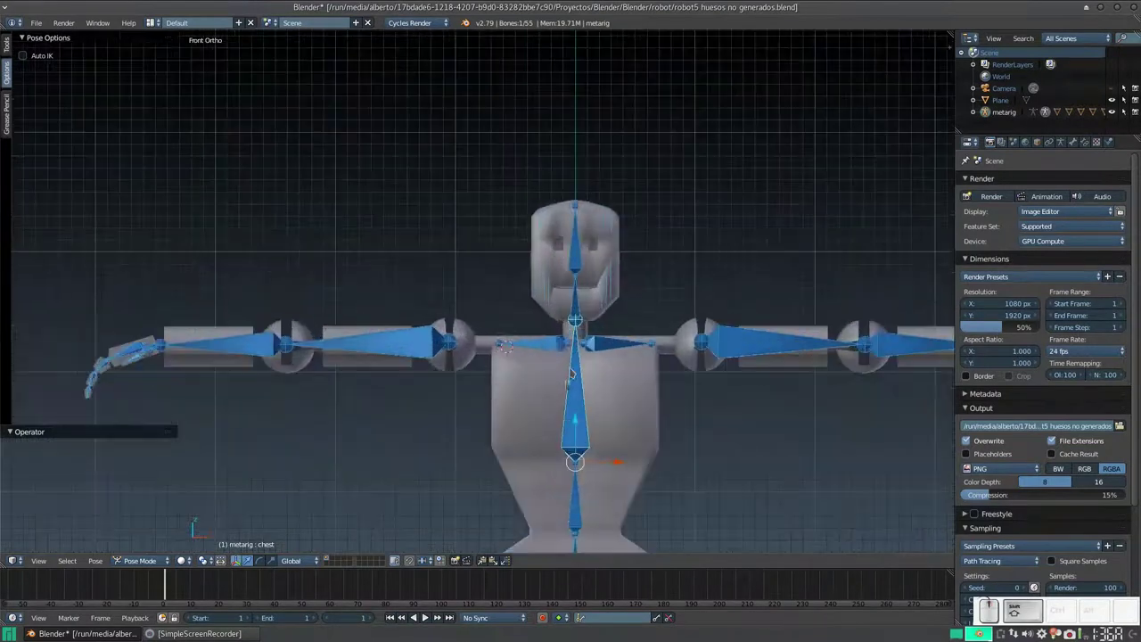
- Select the robot's Cube mesh with the rig and enter Weight Paint mode
{"action": "key", "text": "Tab"}
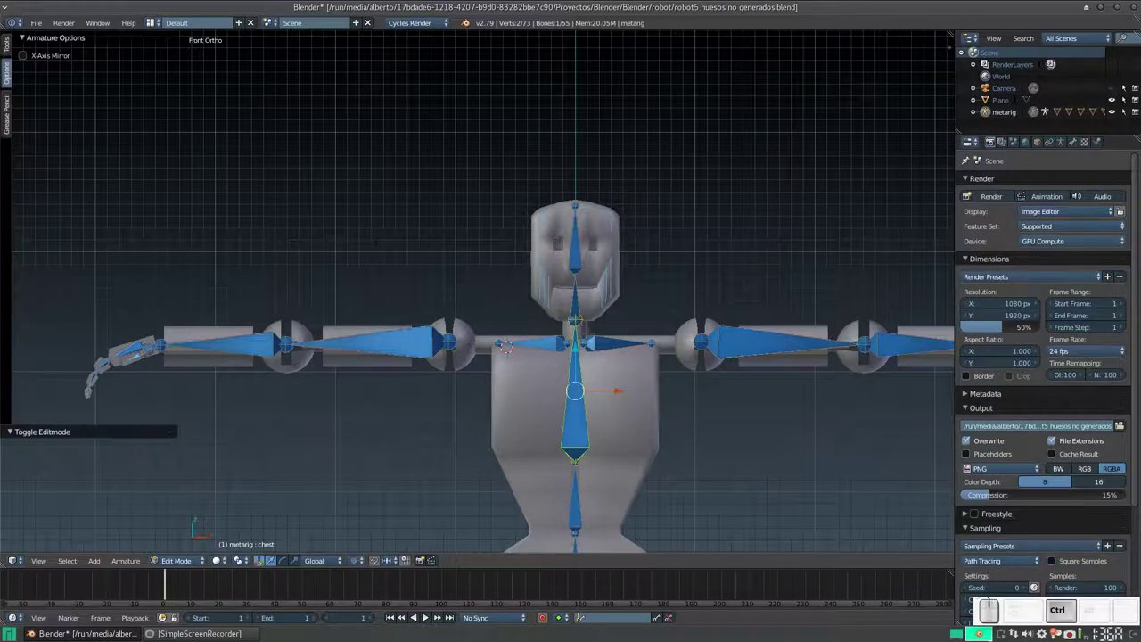
{"action": "key", "text": "ctrl+Tab"}
{"action": "key", "text": "ctrl+Tab"}
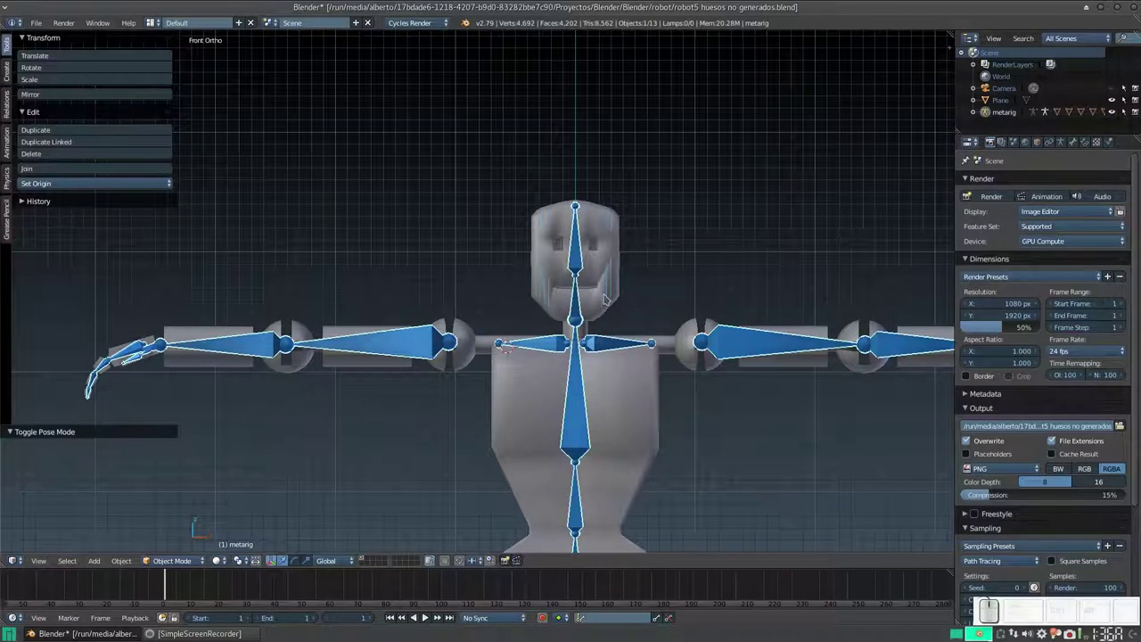
{"action": "right_click", "coordinate": [606, 295], "text": "shift"}
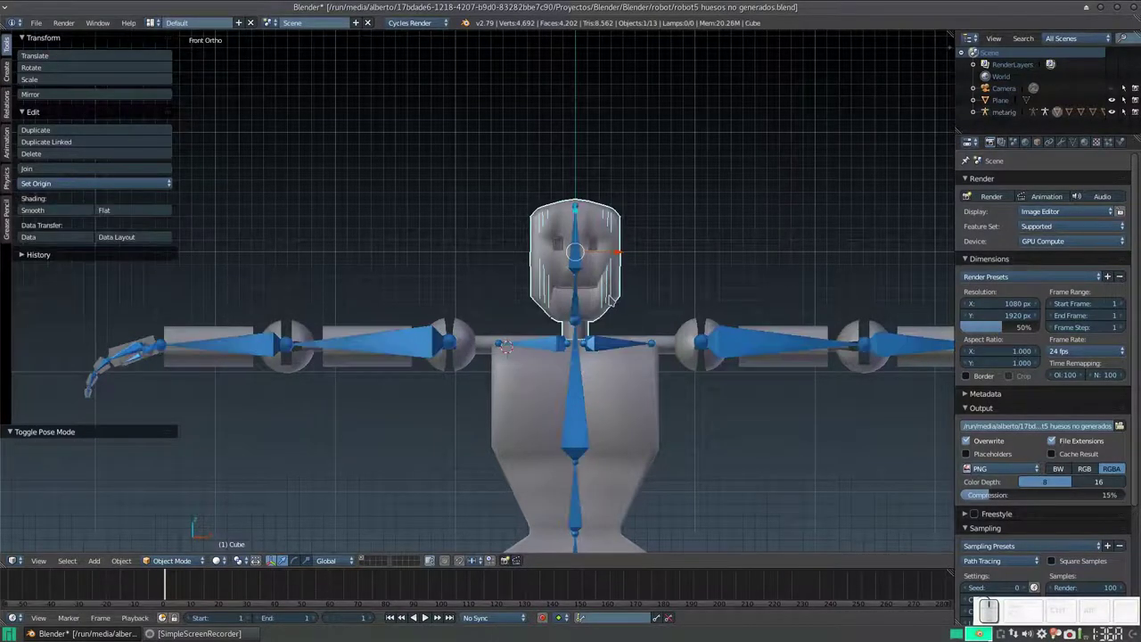
{"action": "key", "text": "ctrl+Tab"}
{"action": "middle_click_drag", "start_coordinate": [634, 298], "coordinate": [481, 319]}
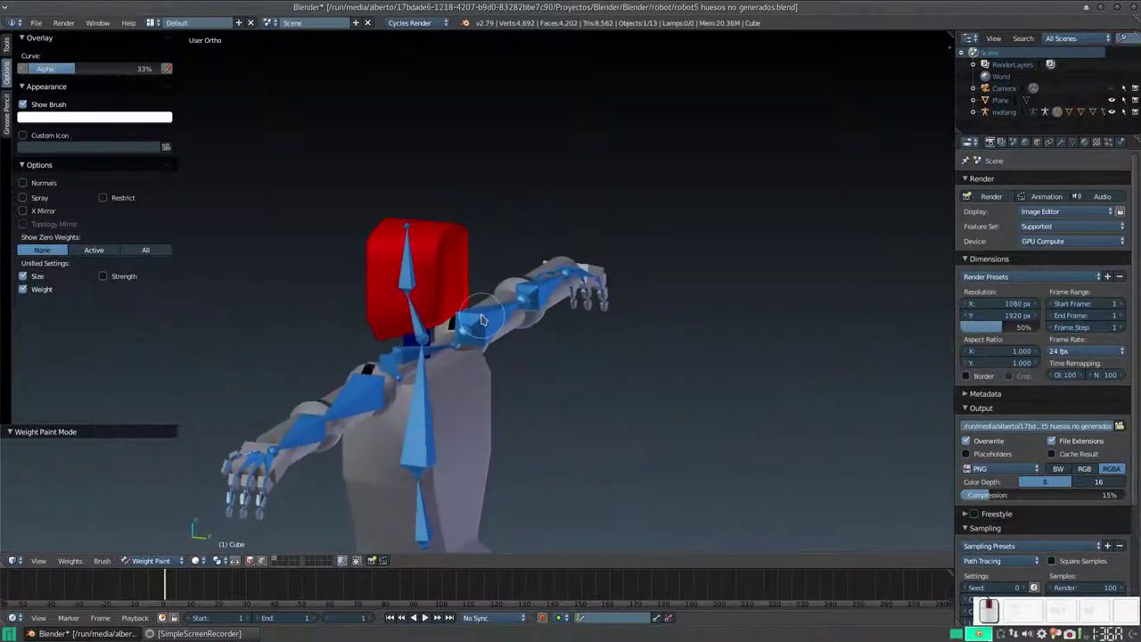
- Make the neck bone active while weight painting the Cube, so the head shows red
{"action": "key", "text": "ctrl+z"}
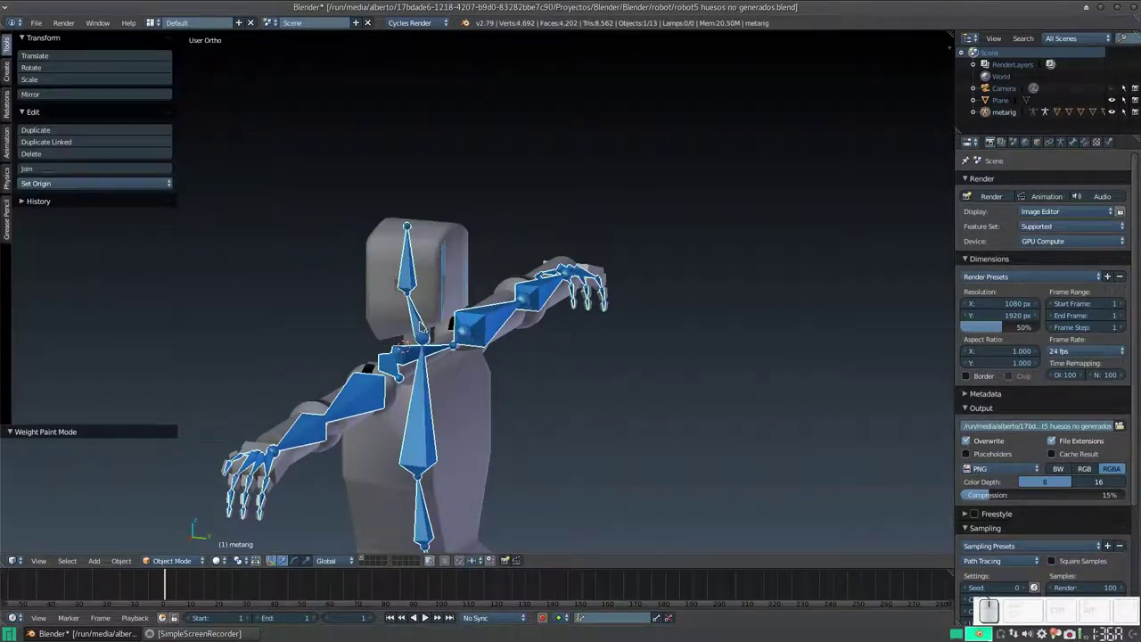
{"action": "key", "text": "ctrl+Tab"}
{"action": "right_click", "coordinate": [428, 310]}
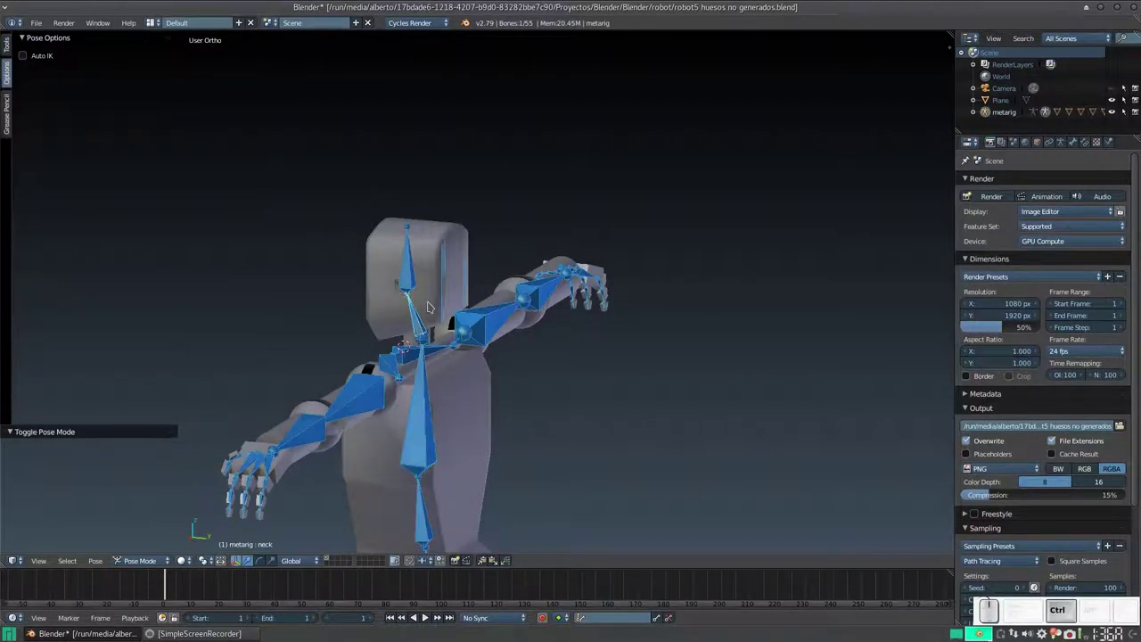
{"action": "right_click", "coordinate": [432, 301], "text": "shift"}
{"action": "key", "text": "ctrl+Tab"}
{"action": "mouse_move", "coordinate": [431, 301]}
{"action": "middle_mouse_down"}
{"action": "mouse_move", "coordinate": [407, 262]}
{"action": "mouse_move", "coordinate": [405, 288]}
{"action": "mouse_move", "coordinate": [601, 295]}
{"action": "mouse_move", "coordinate": [595, 272]}
{"action": "mouse_move", "coordinate": [583, 295]}
{"action": "mouse_move", "coordinate": [560, 298]}
{"action": "mouse_move", "coordinate": [578, 276]}
{"action": "mouse_move", "coordinate": [571, 293]}
{"action": "mouse_move", "coordinate": [540, 285]}
{"action": "mouse_move", "coordinate": [436, 343]}
{"action": "mouse_move", "coordinate": [401, 321]}
{"action": "mouse_move", "coordinate": [410, 294]}
{"action": "mouse_move", "coordinate": [497, 348]}
{"action": "mouse_move", "coordinate": [586, 377]}
{"action": "middle_mouse_up"}
- Rotate the neck bone about the Z axis to test the head
{"action": "key", "text": "r"}
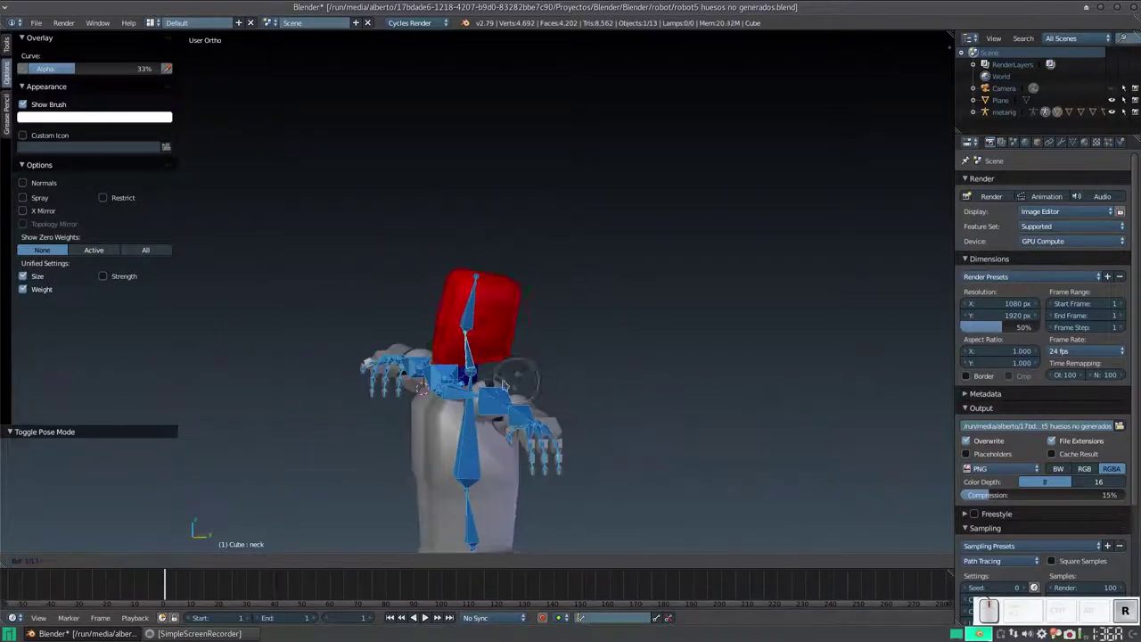
{"action": "key", "text": "z"}
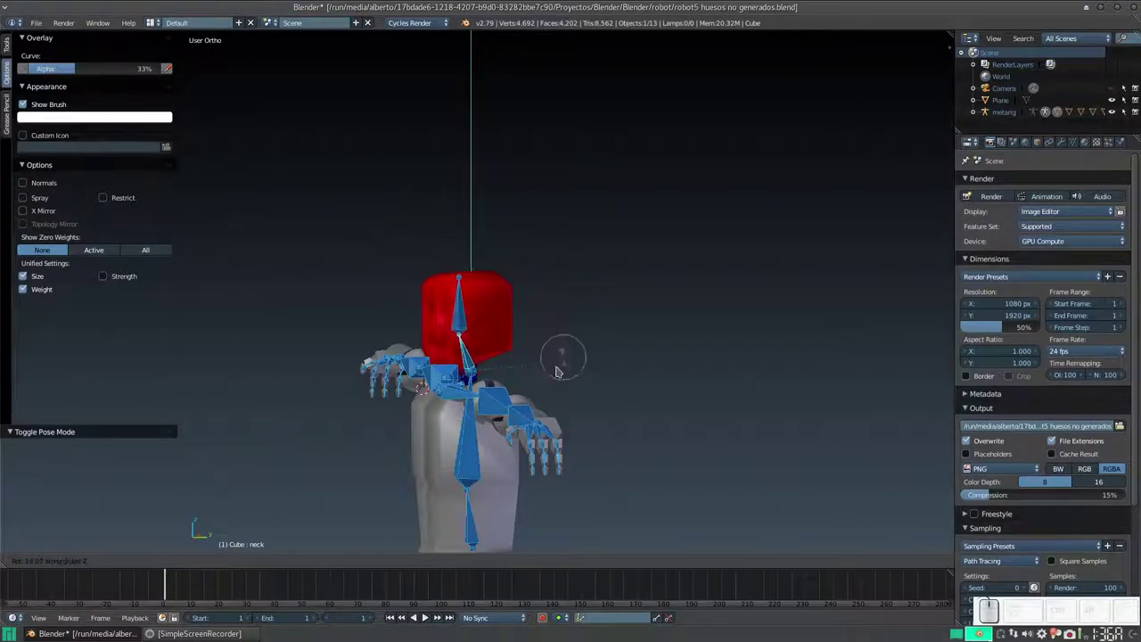
{"action": "left_click", "coordinate": [446, 255]}
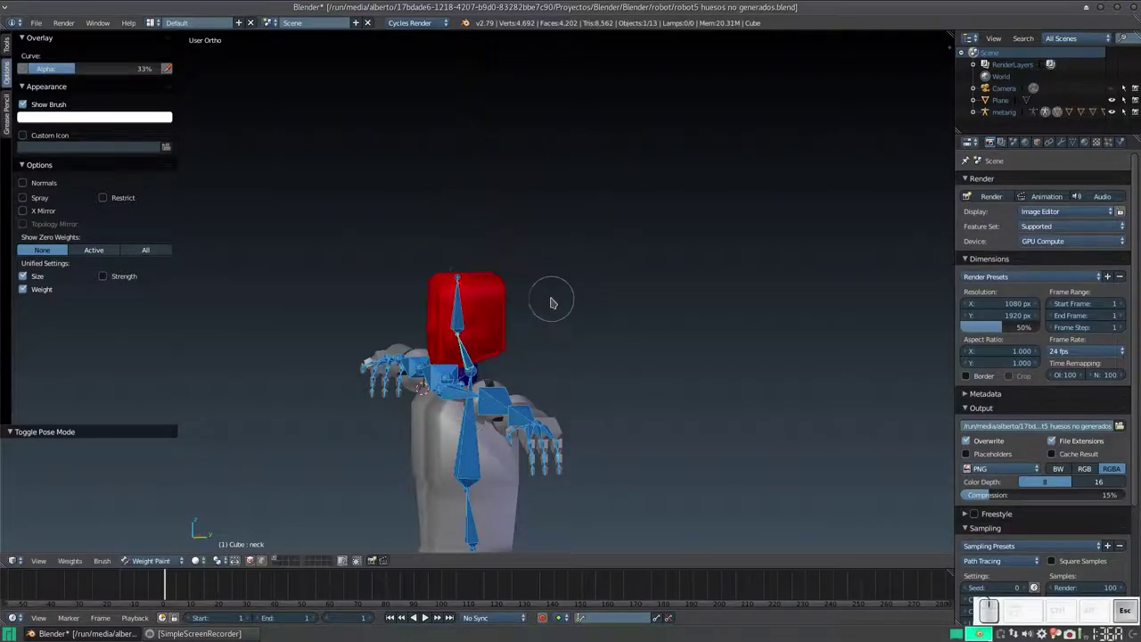
- Tilt the view to show the floor grid and display the weight brush settings
{"action": "scroll", "coordinate": [553, 301], "scroll_direction": "down", "scroll_amount": 4}
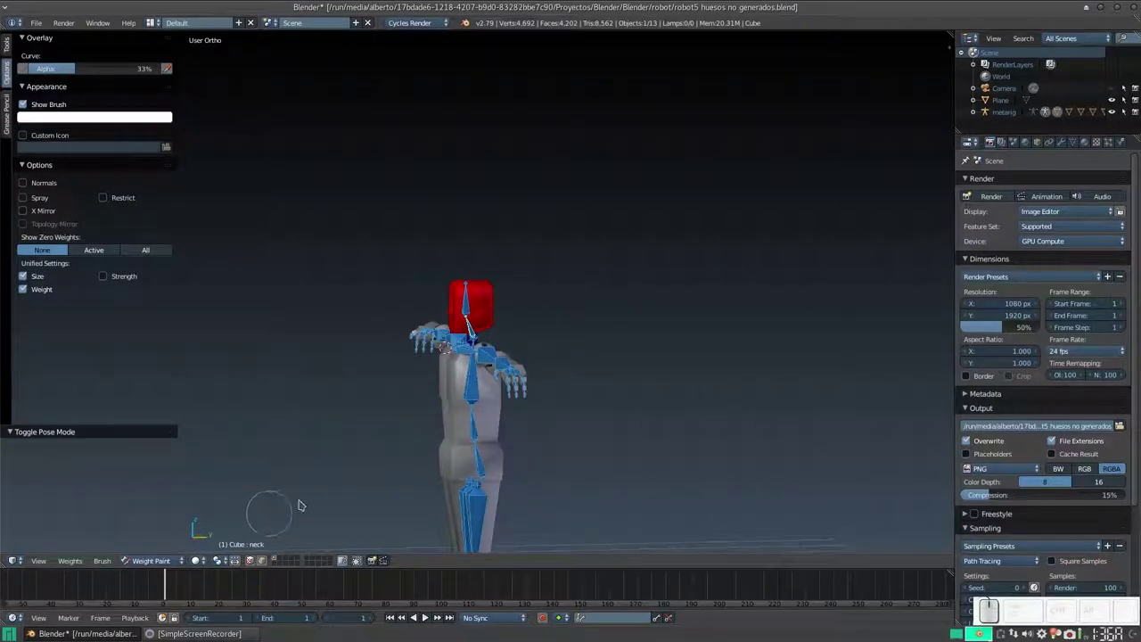
{"action": "mouse_move", "coordinate": [439, 380]}
{"action": "middle_mouse_down"}
{"action": "mouse_move", "coordinate": [453, 399]}
{"action": "mouse_move", "coordinate": [529, 425]}
{"action": "middle_mouse_up"}
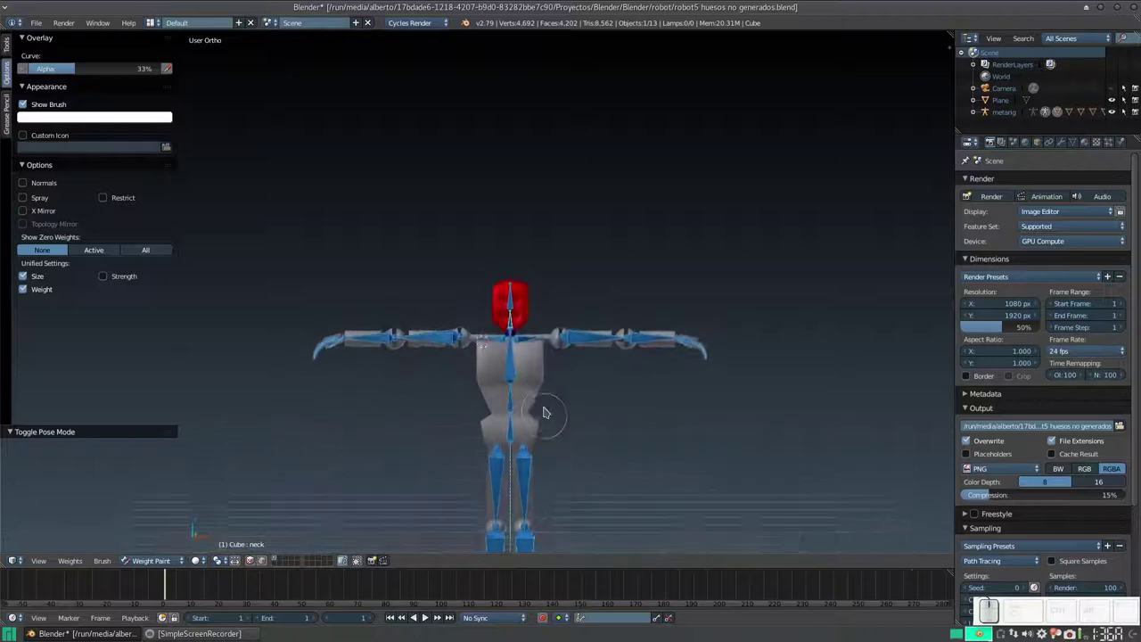
{"action": "scroll", "coordinate": [510, 417], "scroll_direction": "up", "scroll_amount": 4}
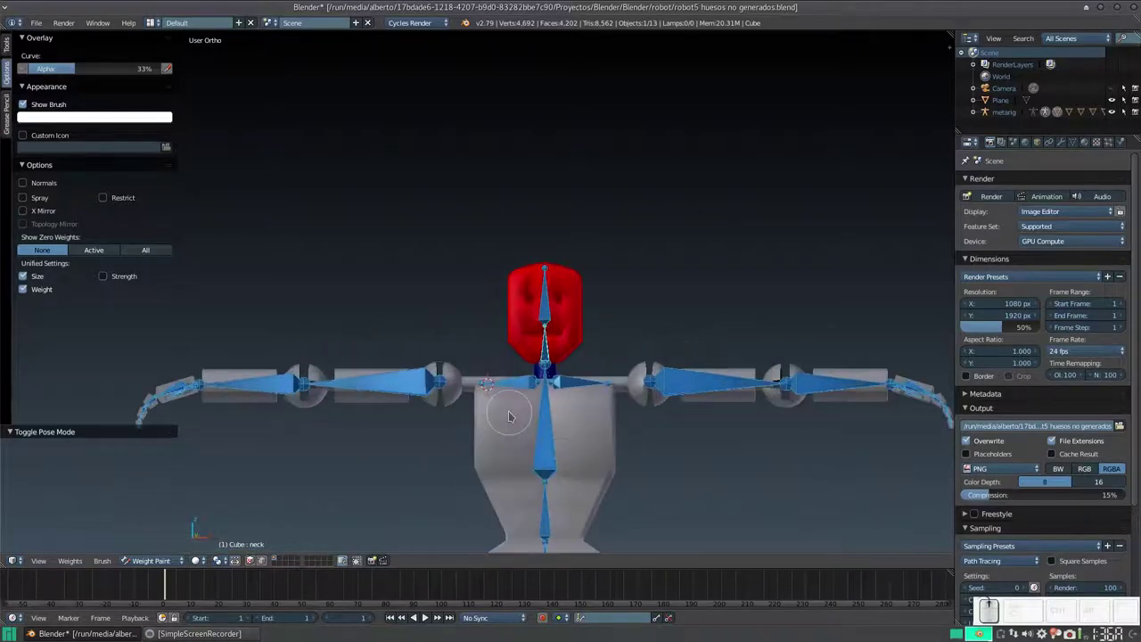
{"action": "scroll", "coordinate": [510, 416], "scroll_direction": "up", "scroll_amount": 1}
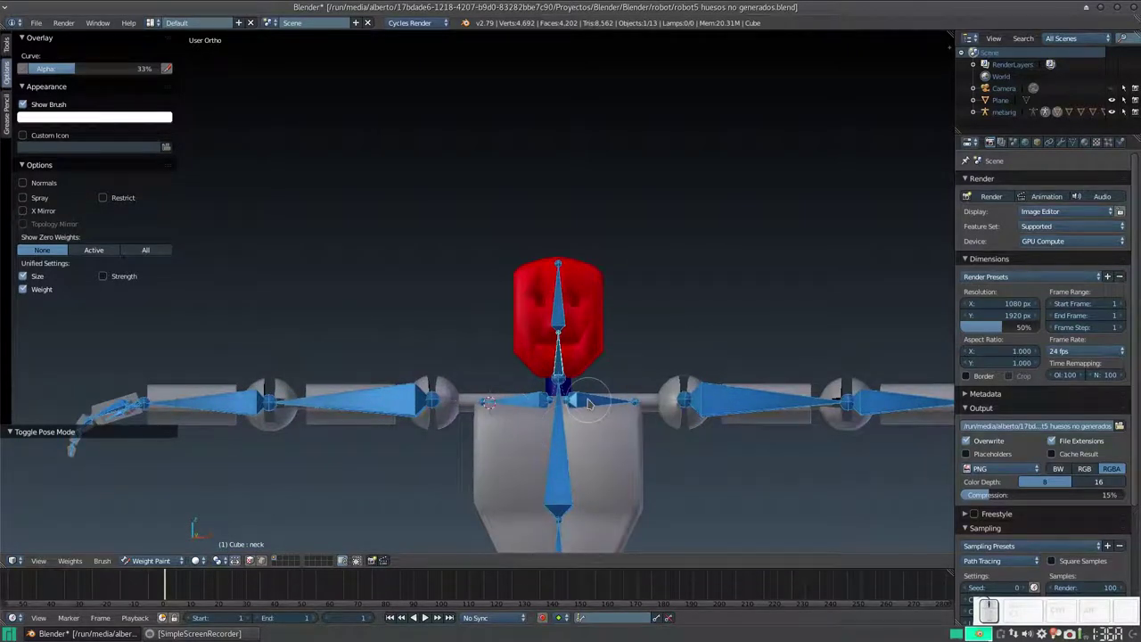
{"action": "scroll", "coordinate": [587, 403], "scroll_direction": "down", "scroll_amount": 2}
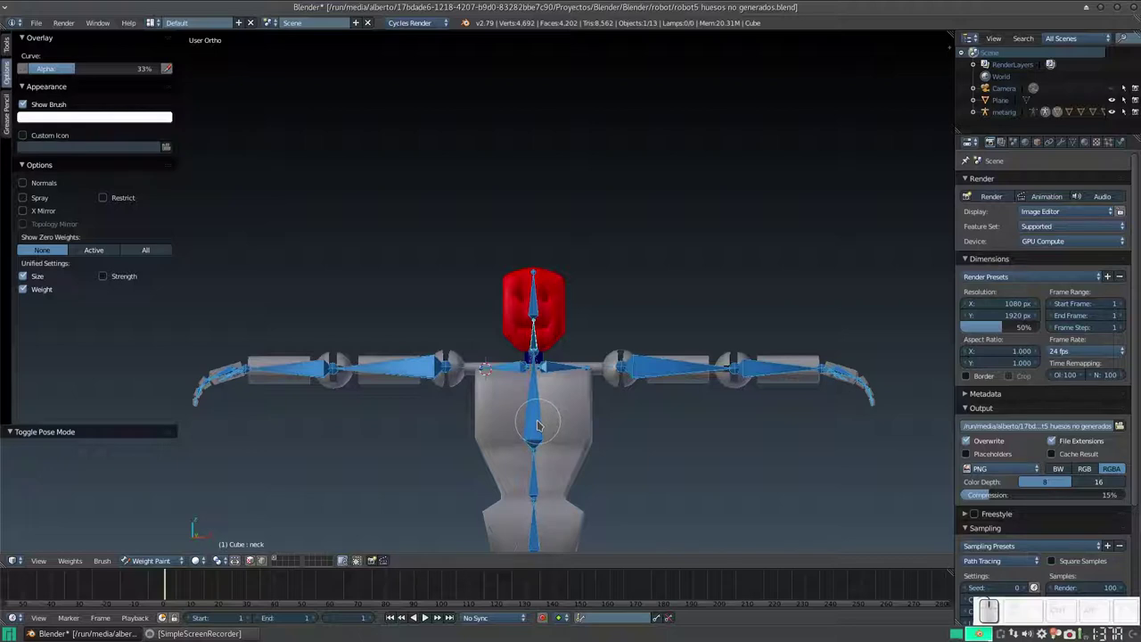
{"action": "left_click", "coordinate": [7, 44]}
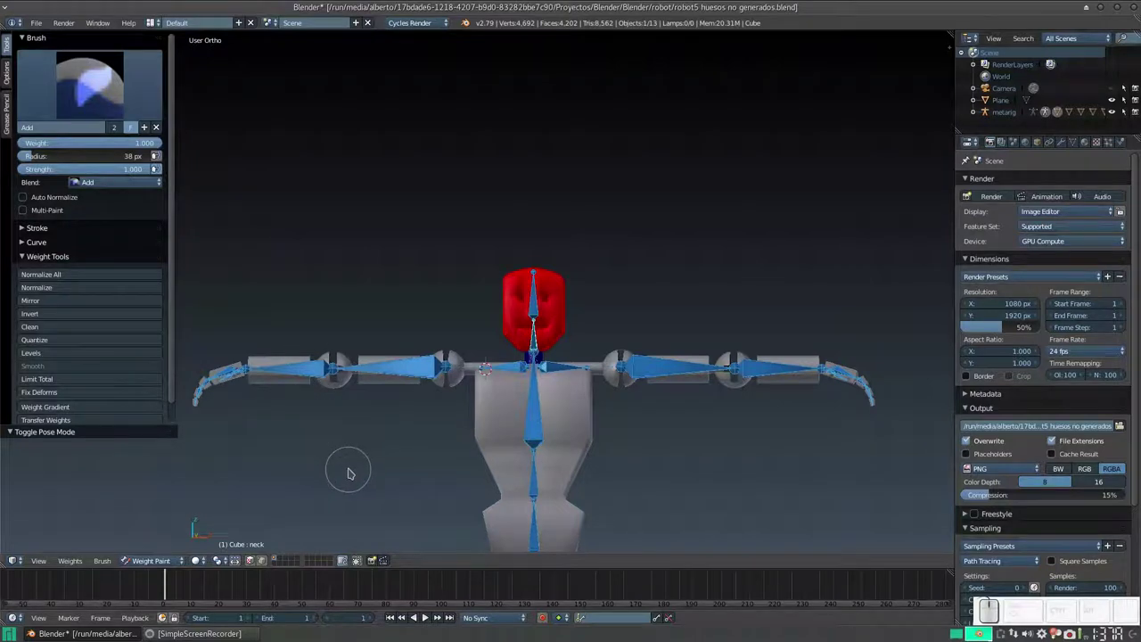
- Move from the shoulder and chest bones to weight painting the head mesh
{"action": "scroll", "coordinate": [573, 432], "scroll_direction": "up", "scroll_amount": 1}
{"action": "scroll", "coordinate": [573, 432], "scroll_direction": "up", "scroll_amount": 2}
{"action": "right_click", "coordinate": [602, 429]}
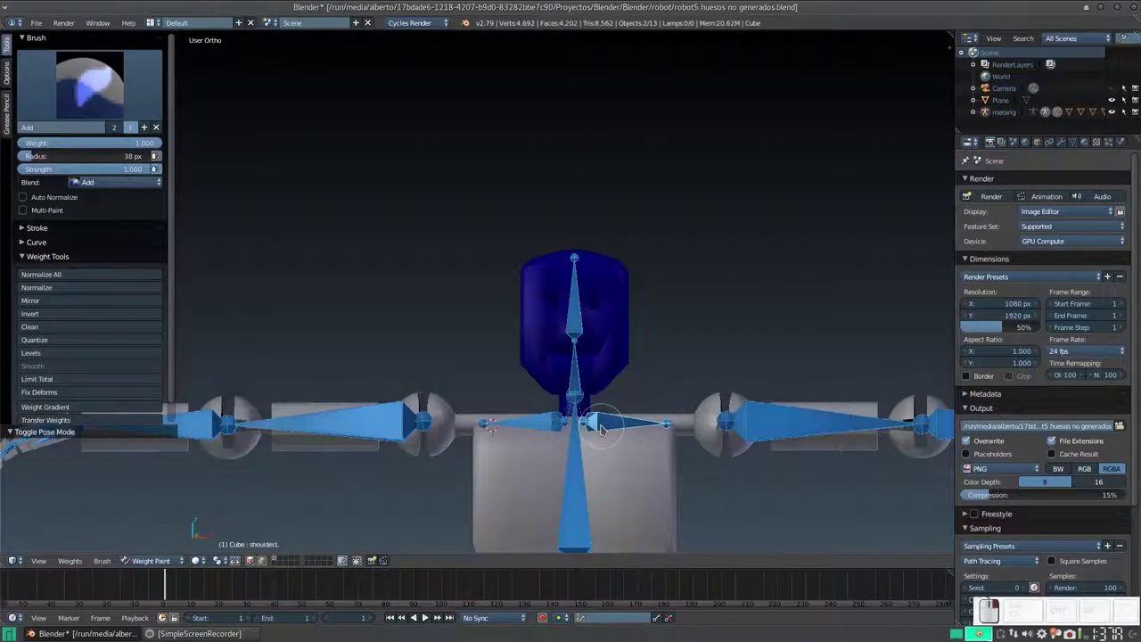
{"action": "right_click", "coordinate": [582, 497]}
{"action": "key", "text": "ctrl+Tab"}
{"action": "right_click", "coordinate": [611, 496]}
{"action": "right_click", "coordinate": [584, 393]}
{"action": "key", "text": "ctrl+Tab"}
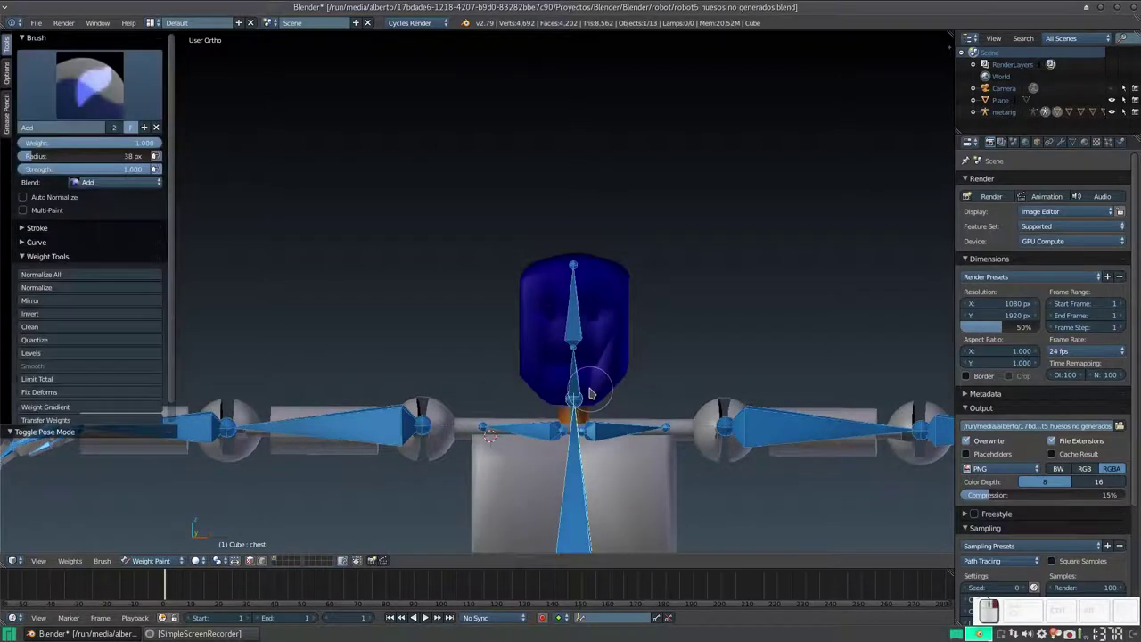
- Display the neck bone's weights on the head and zoom in on the neck
{"action": "mouse_move", "coordinate": [603, 396]}
{"action": "middle_mouse_down"}
{"action": "mouse_move", "coordinate": [446, 370]}
{"action": "mouse_move", "coordinate": [533, 385]}
{"action": "middle_mouse_up"}
{"action": "right_click", "coordinate": [517, 383]}
{"action": "right_click", "coordinate": [403, 321]}
{"action": "right_click", "coordinate": [407, 373]}
{"action": "scroll", "coordinate": [535, 396], "scroll_direction": "up", "scroll_amount": 2}
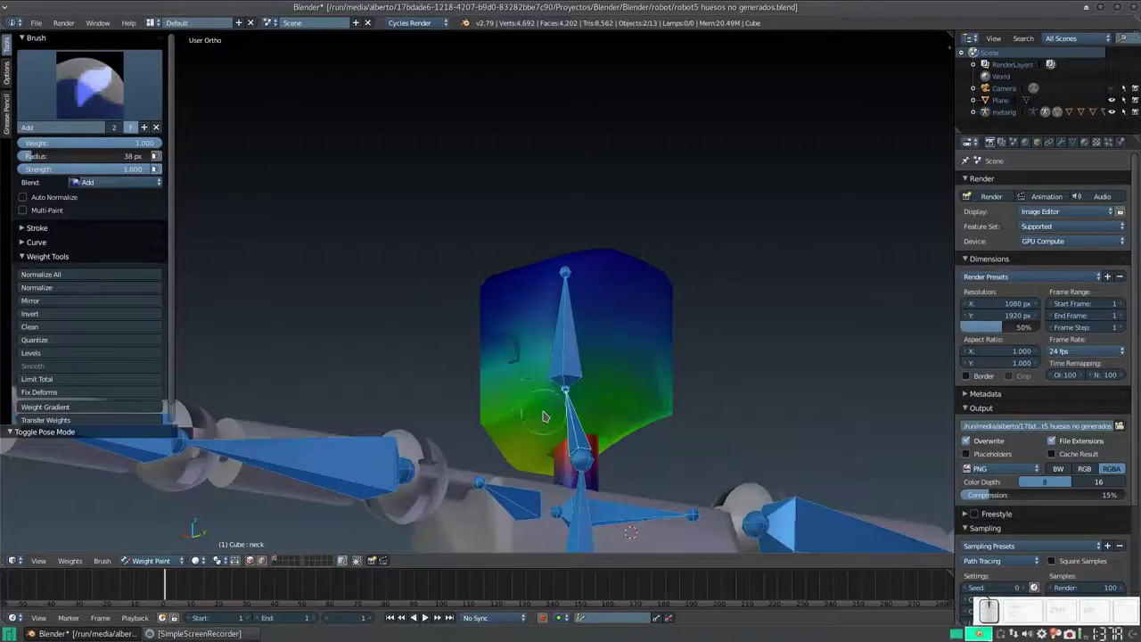
{"action": "scroll", "coordinate": [571, 446], "scroll_direction": "up", "scroll_amount": 3}
{"action": "scroll", "coordinate": [490, 393], "scroll_direction": "up", "scroll_amount": 2}
{"action": "mouse_move", "coordinate": [446, 294]}
{"action": "middle_mouse_down"}
{"action": "mouse_move", "coordinate": [407, 235]}
{"action": "mouse_move", "coordinate": [428, 326]}
{"action": "middle_mouse_up"}
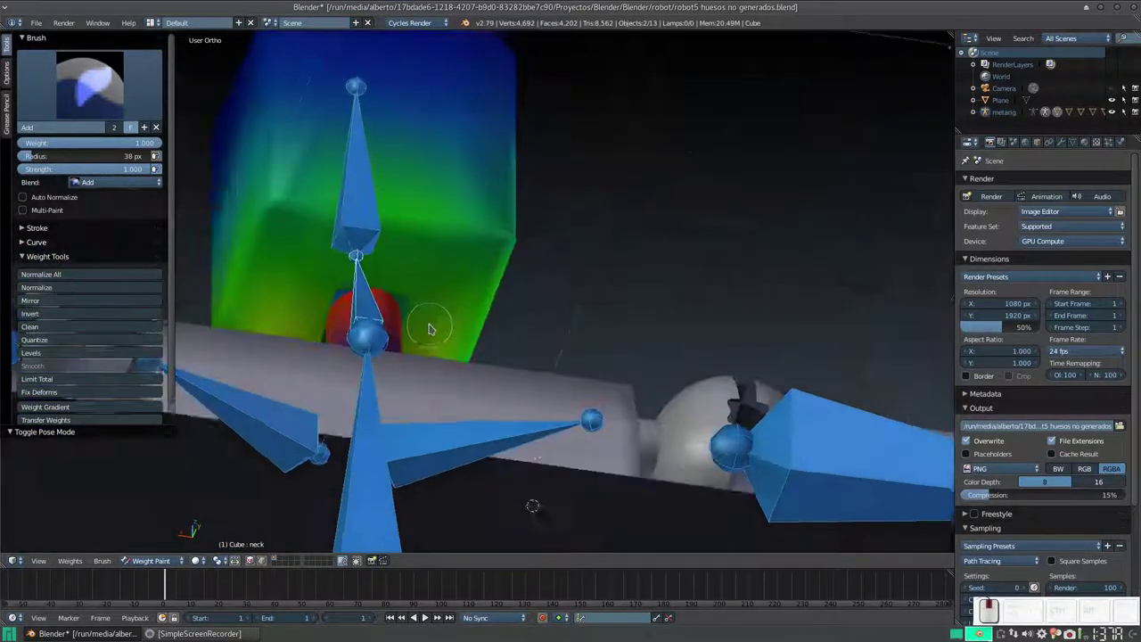
- Pick the Subtract brush, switch to wireframe, and set the brush radius to 24 px
{"action": "left_click", "coordinate": [118, 89]}
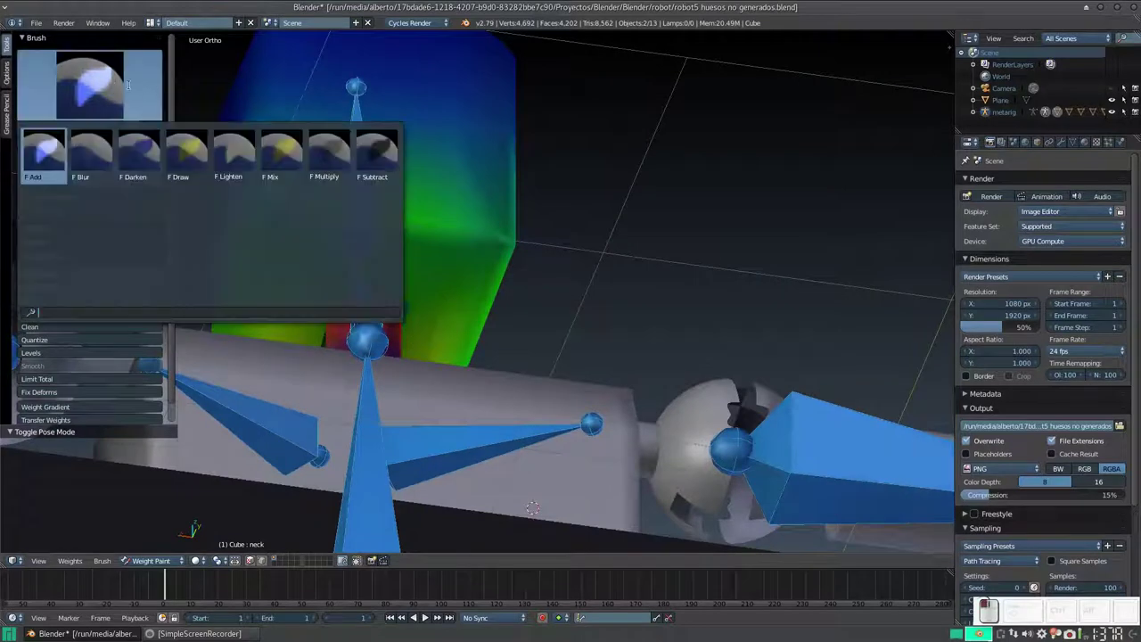
{"action": "left_click", "coordinate": [365, 151]}
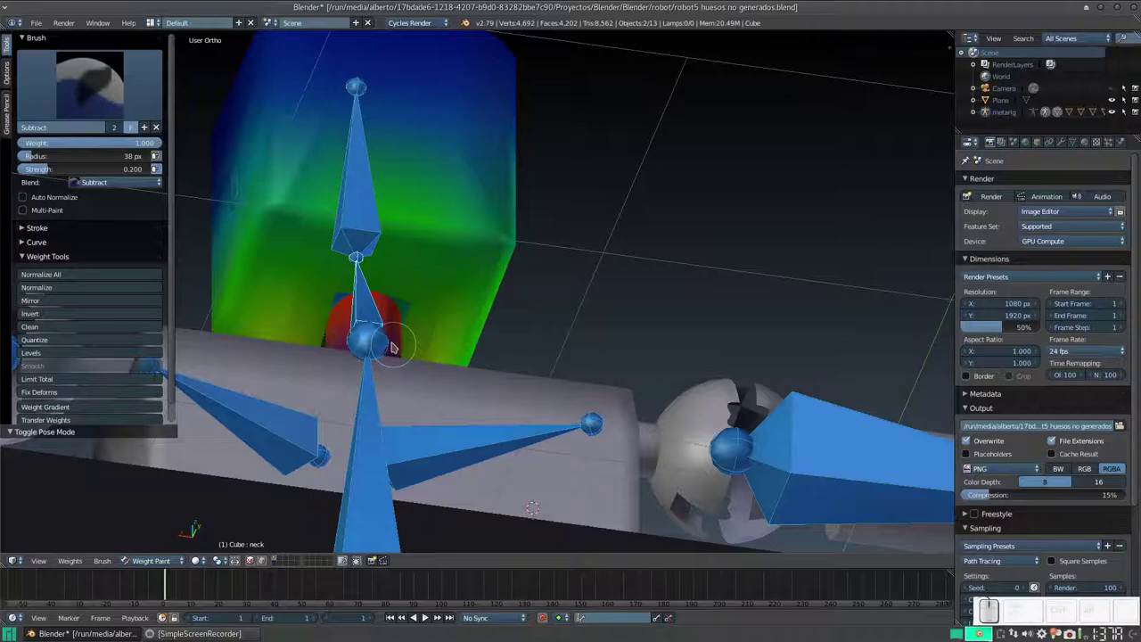
{"action": "key", "text": "z"}
{"action": "scroll", "coordinate": [389, 338], "scroll_direction": "up", "scroll_amount": 2}
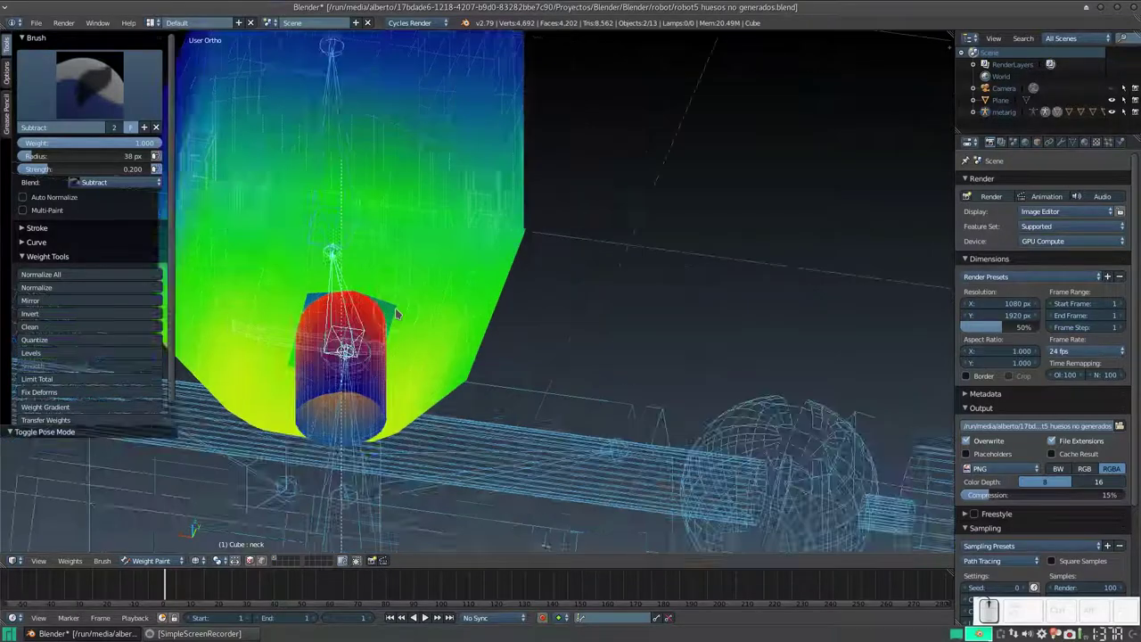
{"action": "scroll", "coordinate": [349, 326], "scroll_direction": "up", "scroll_amount": 2}
{"action": "scroll", "coordinate": [535, 324], "scroll_direction": "up", "scroll_amount": 2}
{"action": "mouse_move", "coordinate": [583, 323]}
{"action": "middle_mouse_down", "text": "shift"}
{"action": "mouse_move", "coordinate": [660, 320]}
{"action": "mouse_move", "coordinate": [597, 276]}
{"action": "mouse_move", "coordinate": [575, 216]}
{"action": "mouse_move", "coordinate": [589, 266]}
{"action": "middle_mouse_up", "text": "shift"}
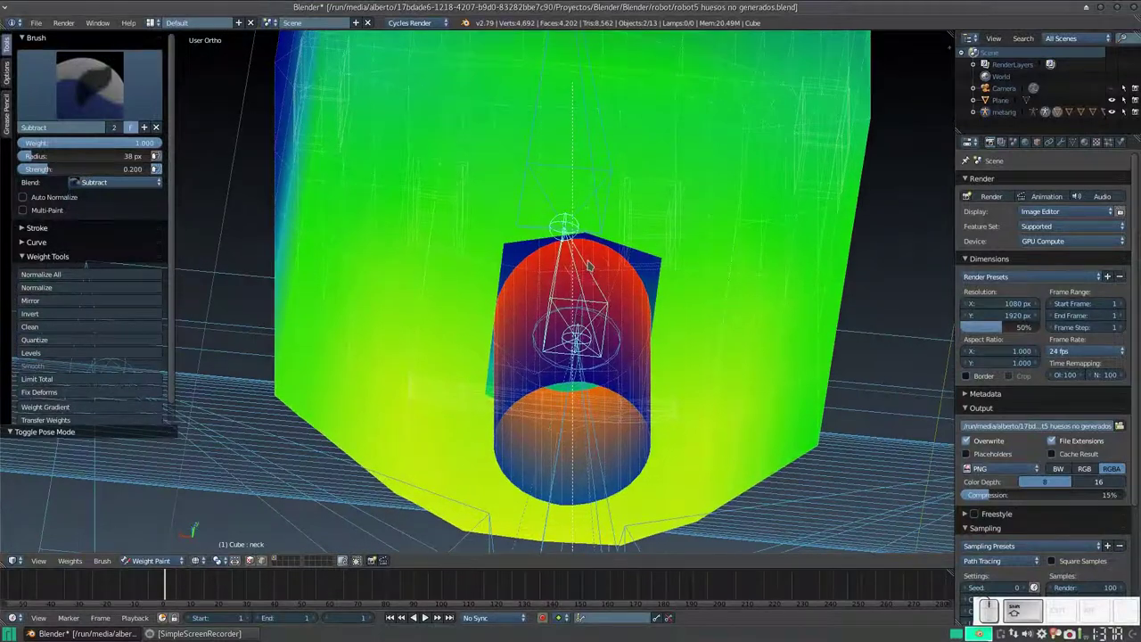
{"action": "key", "text": "f"}
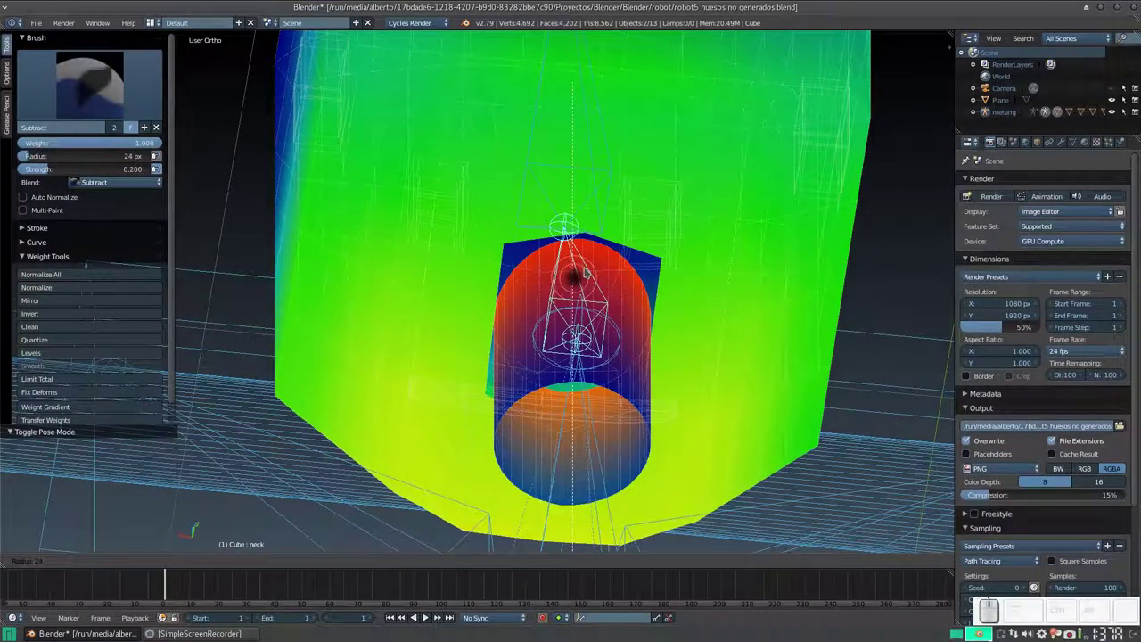
{"action": "left_click", "coordinate": [587, 276]}
- Paint out neck weight on the cylinder's upper-left side, raising the brush strength
{"action": "left_click_drag", "start_coordinate": [528, 260], "coordinate": [533, 365]}
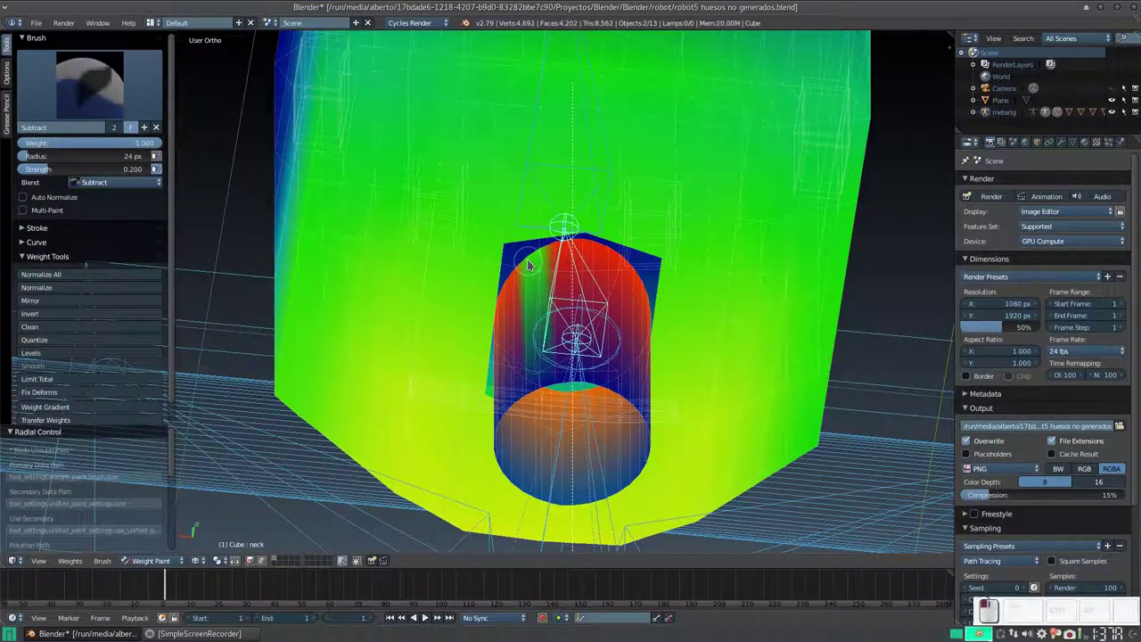
{"action": "left_click_drag", "start_coordinate": [535, 258], "coordinate": [533, 308]}
{"action": "left_click_drag", "start_coordinate": [529, 260], "coordinate": [531, 361]}
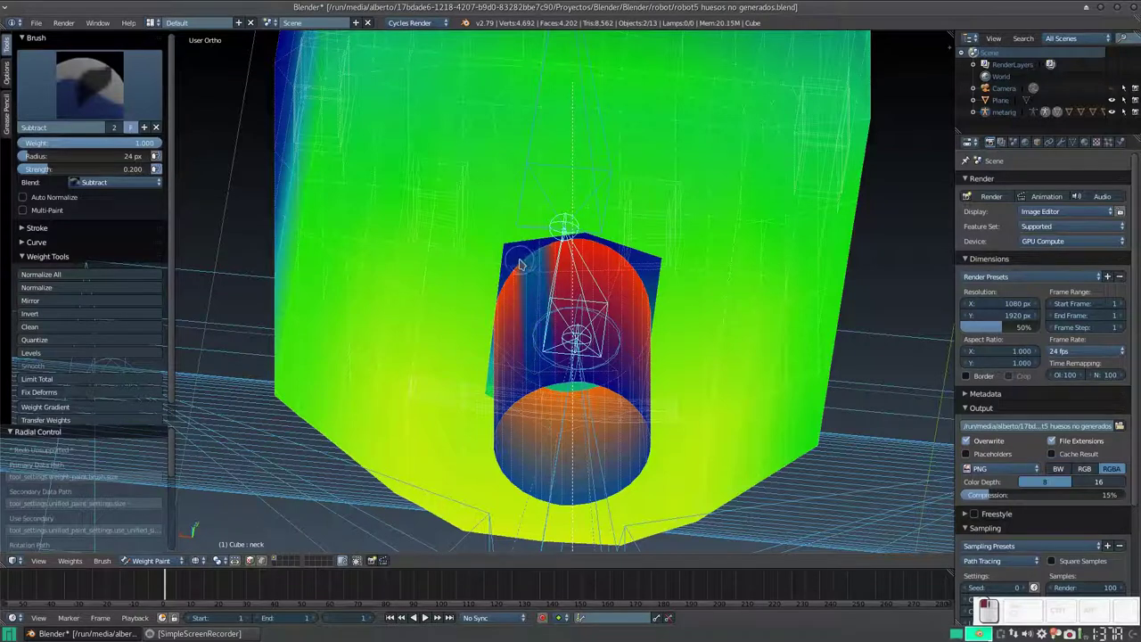
{"action": "left_click_drag", "start_coordinate": [85, 169], "coordinate": [158, 168]}
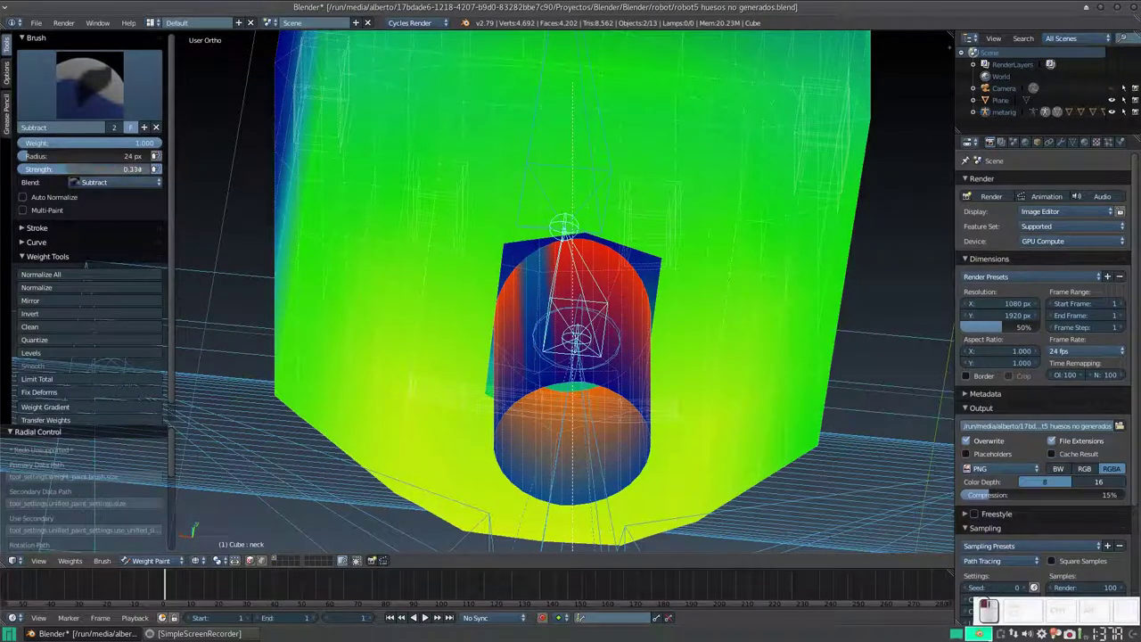
{"action": "left_click_drag", "start_coordinate": [527, 254], "coordinate": [529, 365]}
- Undo a bad stroke, repaint it, and erase the cylinder's orange weight edge
{"action": "key", "text": "ctrl+z"}
{"action": "mouse_move", "coordinate": [521, 254]}
{"action": "left_mouse_down"}
{"action": "mouse_move", "coordinate": [524, 387]}
{"action": "mouse_move", "coordinate": [550, 257]}
{"action": "mouse_move", "coordinate": [553, 364]}
{"action": "mouse_move", "coordinate": [560, 253]}
{"action": "mouse_move", "coordinate": [604, 251]}
{"action": "mouse_move", "coordinate": [633, 280]}
{"action": "mouse_move", "coordinate": [634, 303]}
{"action": "mouse_move", "coordinate": [514, 285]}
{"action": "left_mouse_up"}
{"action": "mouse_move", "coordinate": [520, 294]}
{"action": "middle_mouse_down"}
{"action": "mouse_move", "coordinate": [564, 273]}
{"action": "mouse_move", "coordinate": [597, 337]}
{"action": "mouse_move", "coordinate": [641, 236]}
{"action": "mouse_move", "coordinate": [606, 347]}
{"action": "mouse_move", "coordinate": [574, 356]}
{"action": "middle_mouse_up"}
{"action": "scroll", "coordinate": [595, 357], "scroll_direction": "up", "scroll_amount": 2}
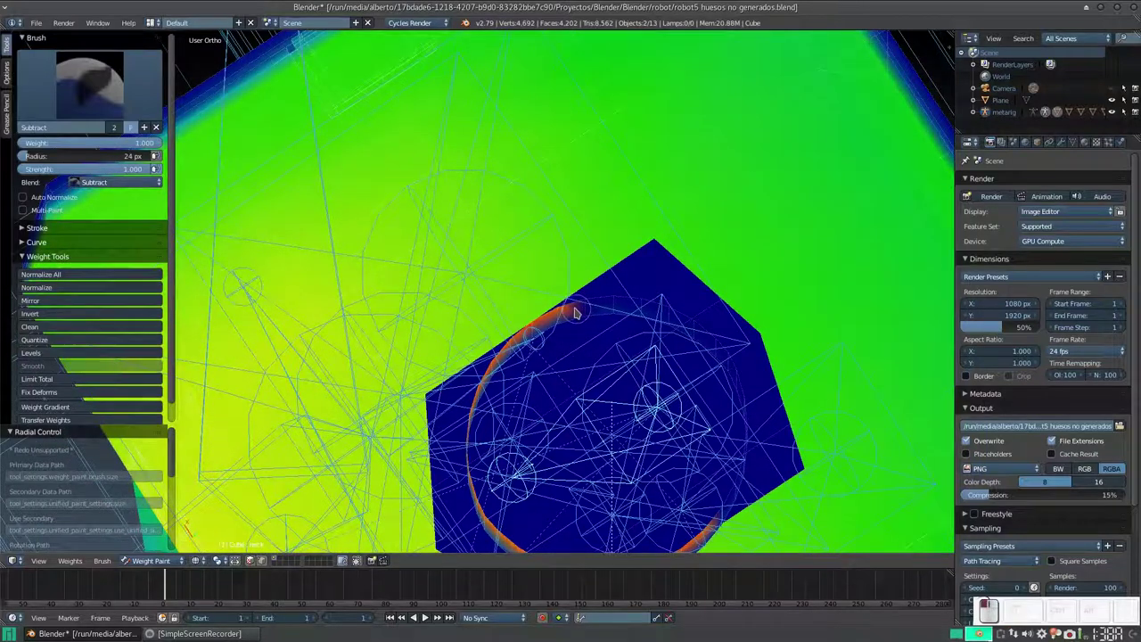
{"action": "left_click_drag", "start_coordinate": [575, 311], "coordinate": [570, 314]}
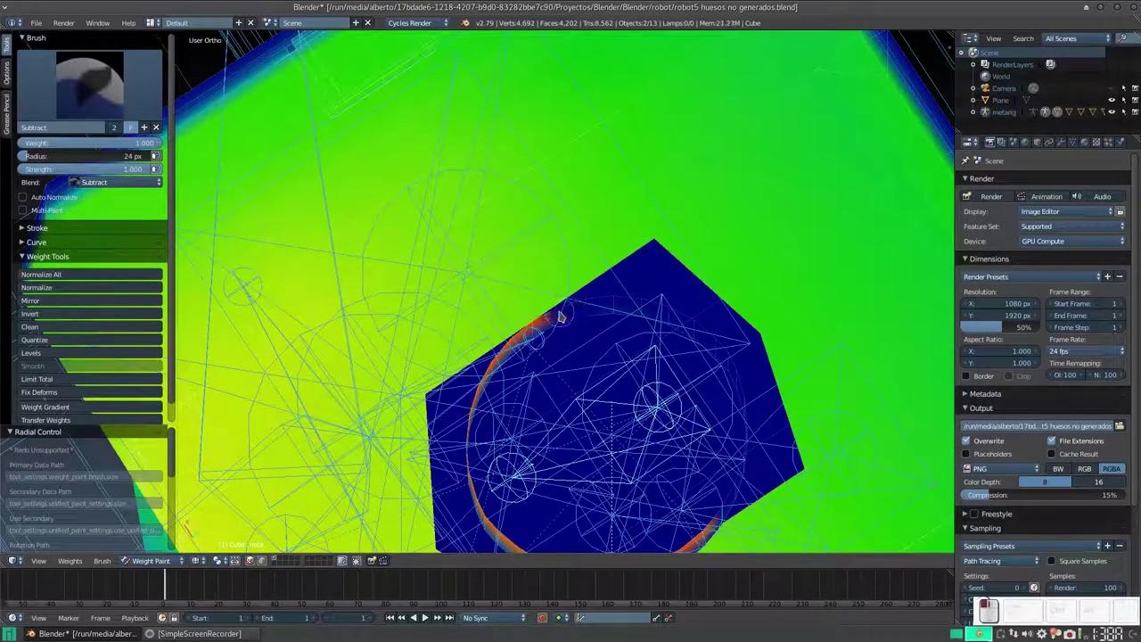
- Orbit around the head and neck to check the remaining weights
{"action": "middle_click_drag", "start_coordinate": [558, 318], "coordinate": [543, 317]}
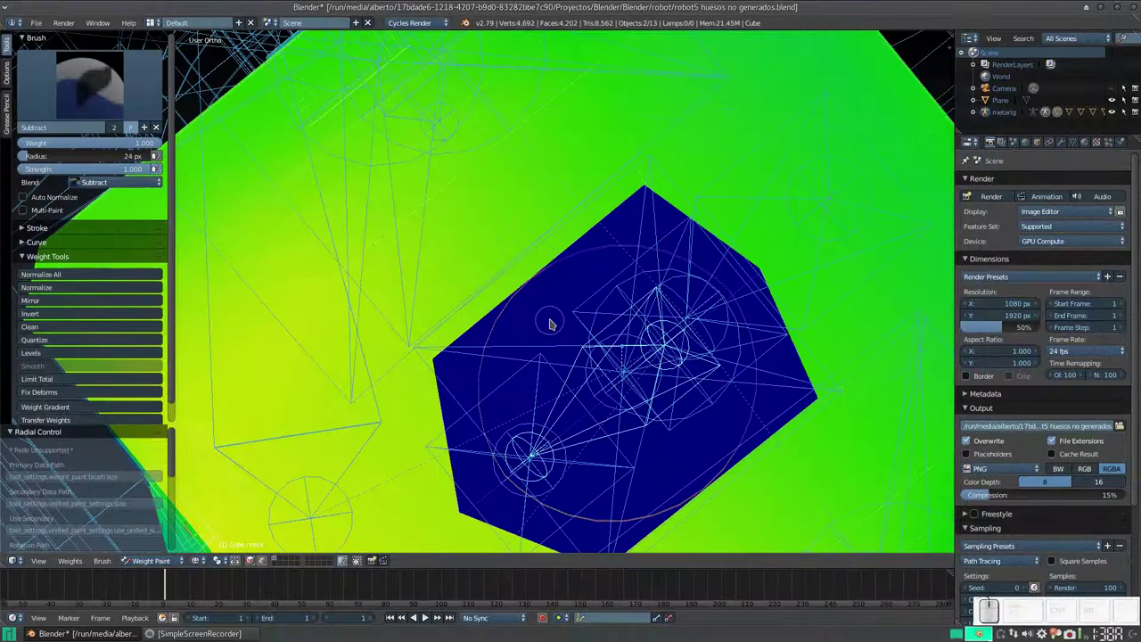
{"action": "left_click", "coordinate": [557, 339]}
{"action": "middle_click_drag", "start_coordinate": [557, 340], "coordinate": [503, 380]}
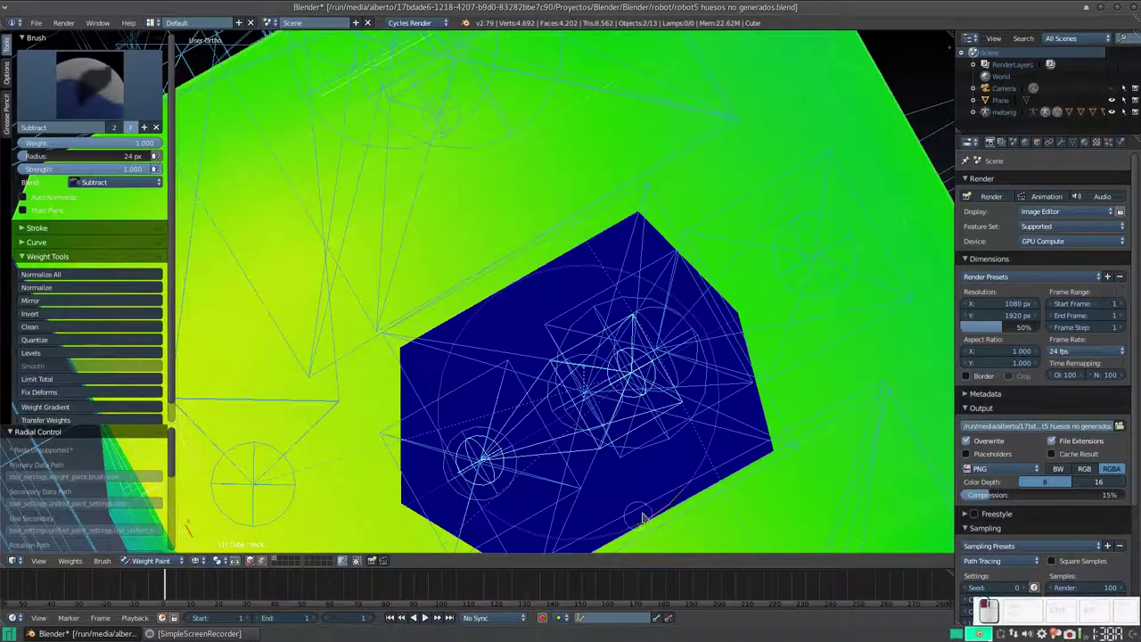
{"action": "mouse_move", "coordinate": [655, 496]}
{"action": "middle_mouse_down"}
{"action": "mouse_move", "coordinate": [582, 350]}
{"action": "mouse_move", "coordinate": [587, 404]}
{"action": "middle_mouse_up"}
{"action": "scroll", "coordinate": [586, 404], "scroll_direction": "down", "scroll_amount": 3}
{"action": "mouse_move", "coordinate": [486, 381]}
{"action": "middle_mouse_down"}
{"action": "mouse_move", "coordinate": [550, 402]}
{"action": "mouse_move", "coordinate": [632, 397]}
{"action": "middle_mouse_up"}
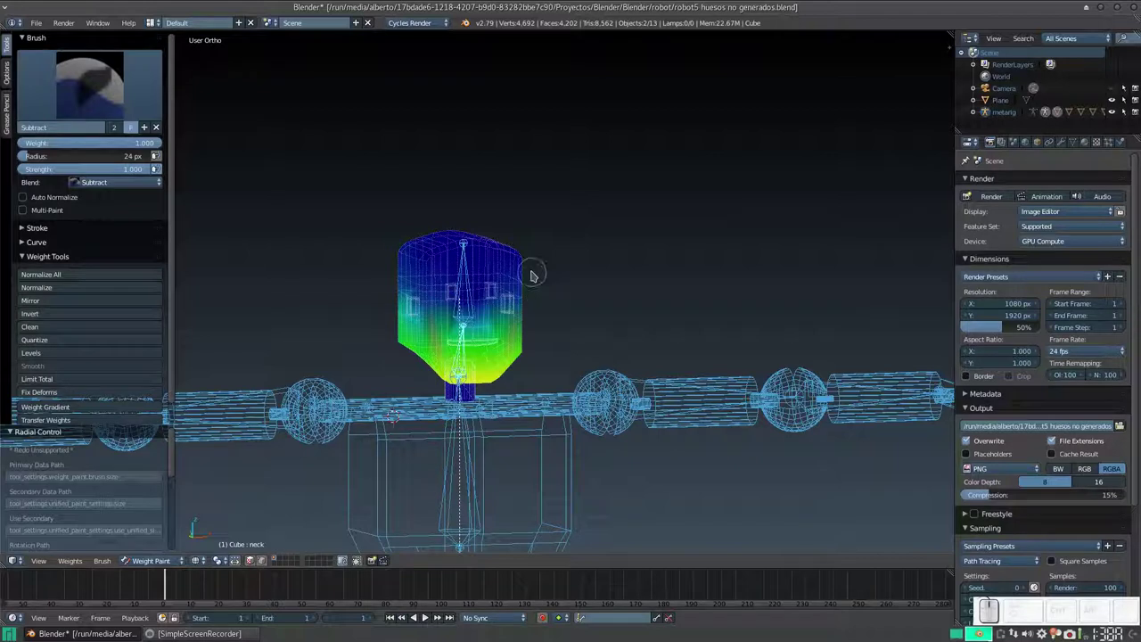
{"action": "mouse_move", "coordinate": [606, 334]}
{"action": "middle_mouse_down"}
{"action": "mouse_move", "coordinate": [461, 327]}
{"action": "mouse_move", "coordinate": [562, 329]}
{"action": "middle_mouse_up"}
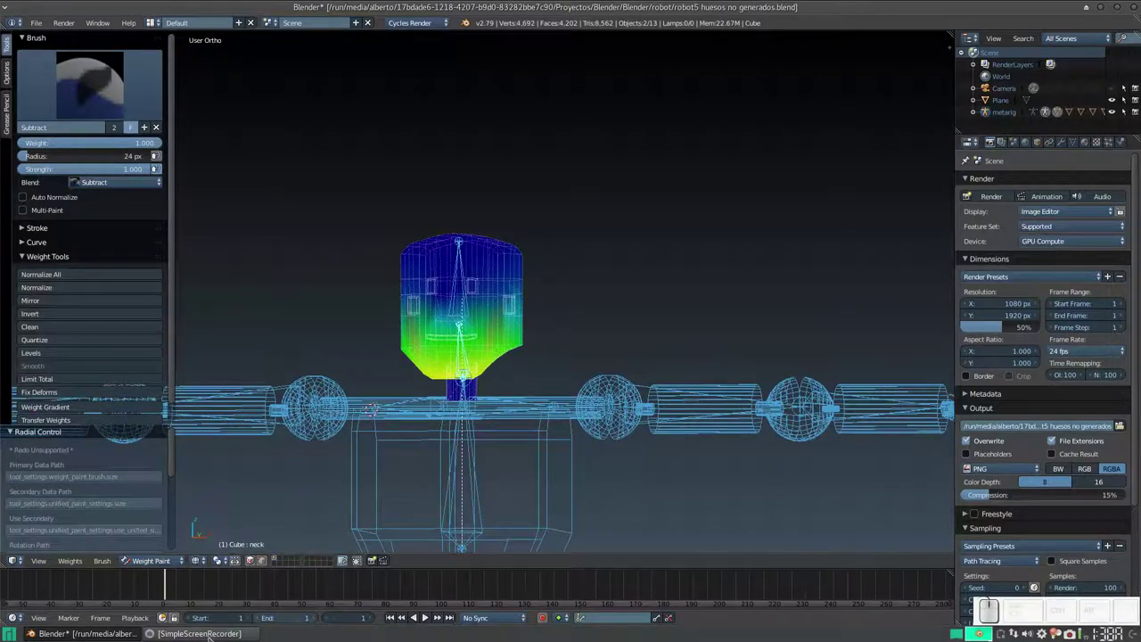
- Return the head to Object Mode with solid shading and put the armature into Pose Mode
{"action": "left_click", "coordinate": [151, 566]}
{"action": "left_click", "coordinate": [159, 545]}
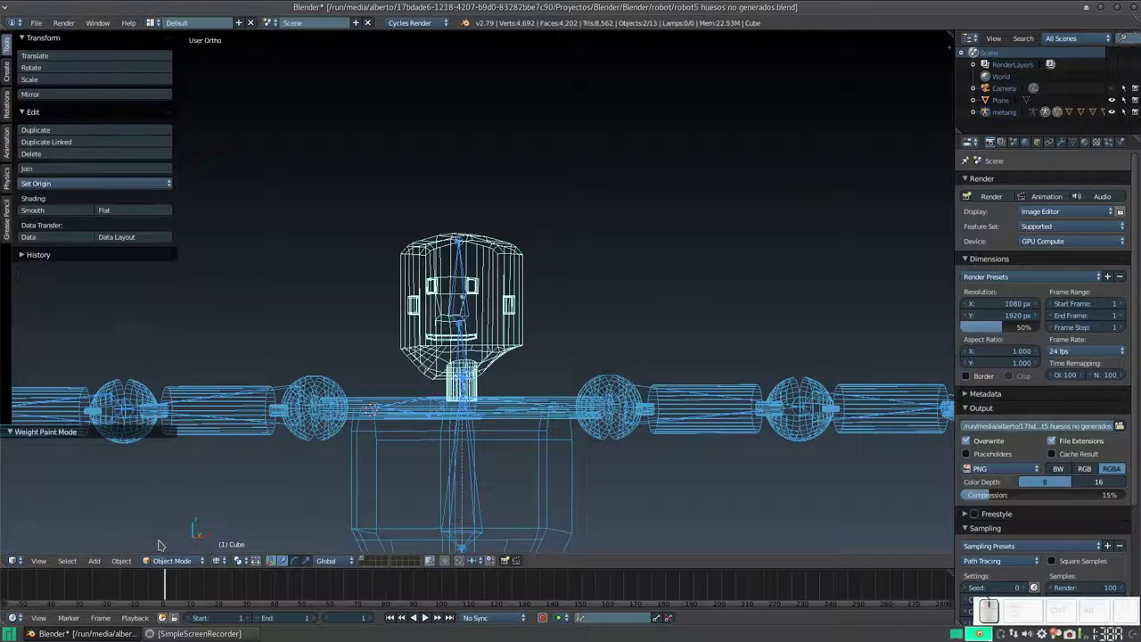
{"action": "key", "text": "z"}
{"action": "mouse_move", "coordinate": [506, 377]}
{"action": "middle_mouse_down"}
{"action": "mouse_move", "coordinate": [478, 357]}
{"action": "mouse_move", "coordinate": [500, 348]}
{"action": "mouse_move", "coordinate": [456, 351]}
{"action": "mouse_move", "coordinate": [499, 408]}
{"action": "middle_mouse_up"}
{"action": "right_click", "coordinate": [479, 357]}
{"action": "key", "text": "ctrl+Tab"}
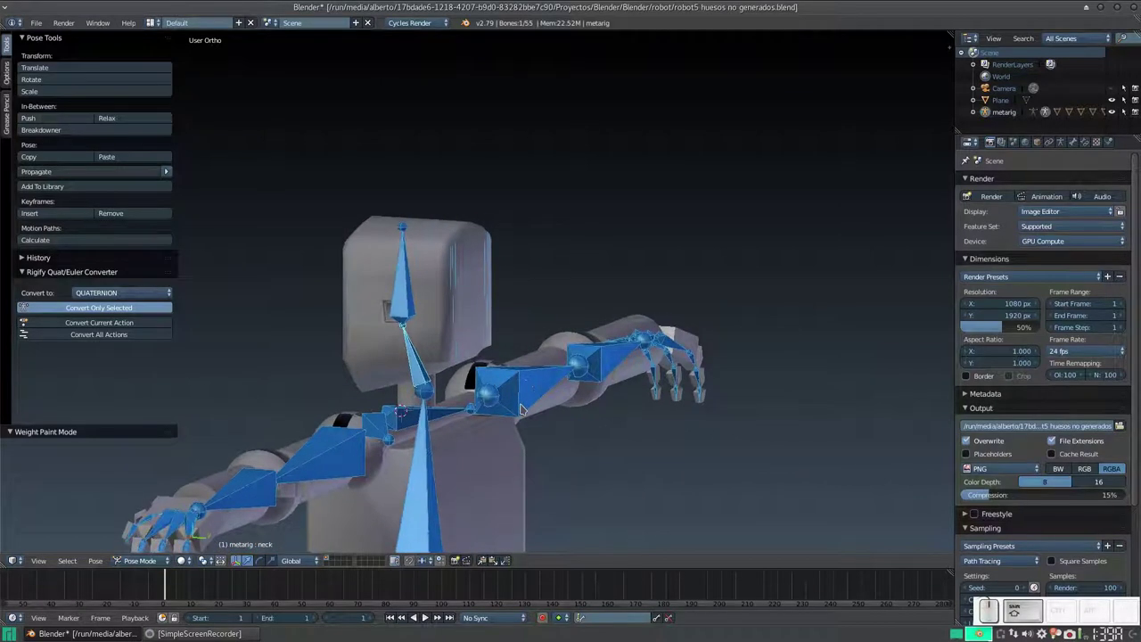
- Try turning the neck bone about Z, then cancel and view the rig from the front
{"action": "key", "text": "r"}
{"action": "key", "text": "z"}
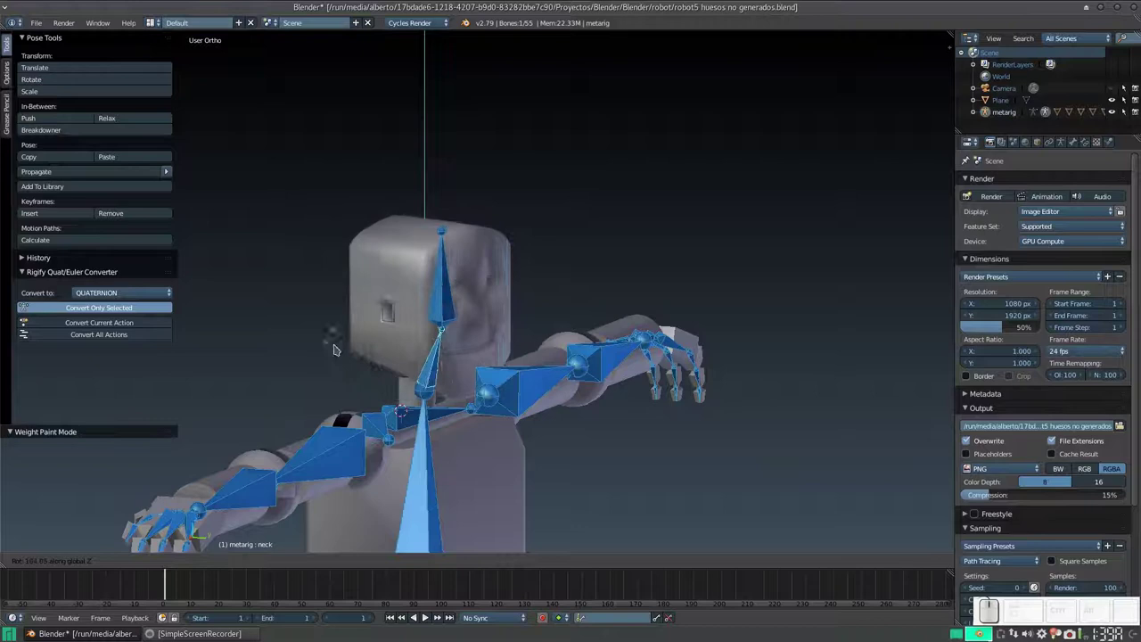
{"action": "right_click", "coordinate": [544, 356]}
{"action": "middle_click_drag", "start_coordinate": [544, 356], "coordinate": [412, 395]}
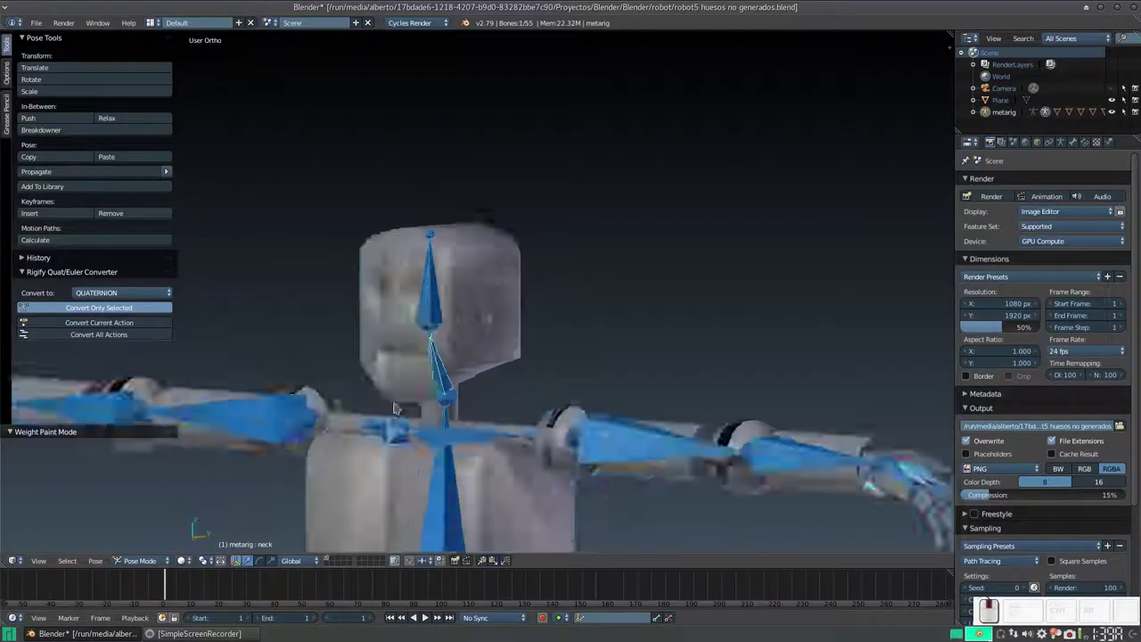
- Confirm a slight Z rotation of the neck bone with the head facing front, then end the recording
{"action": "key", "text": "r"}
{"action": "key", "text": "z"}
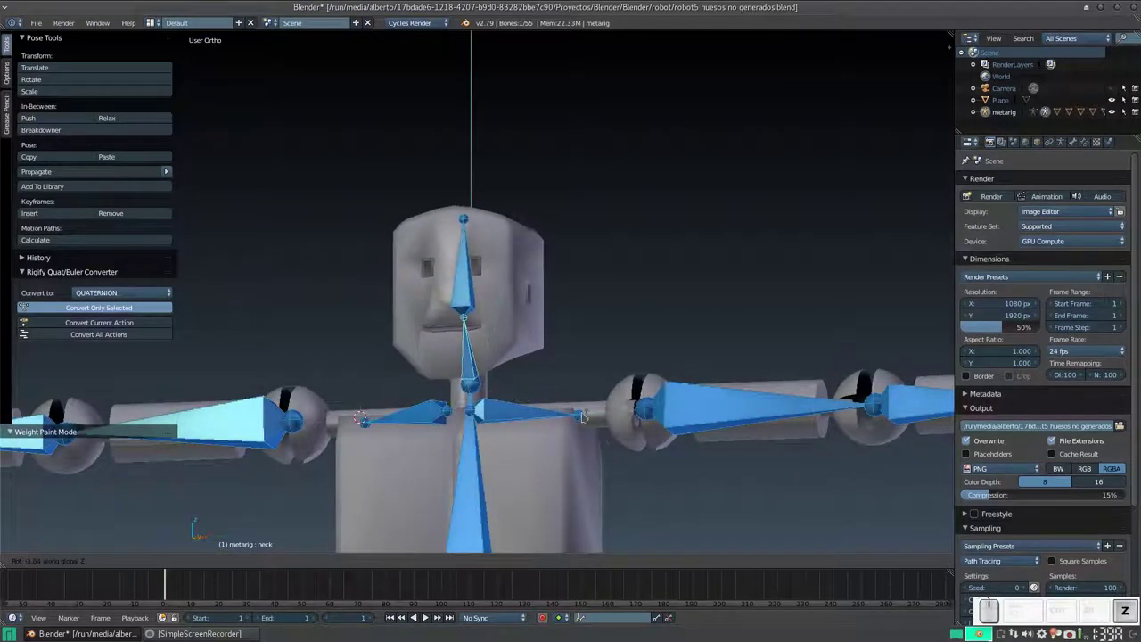
{"action": "left_click", "coordinate": [522, 388]}
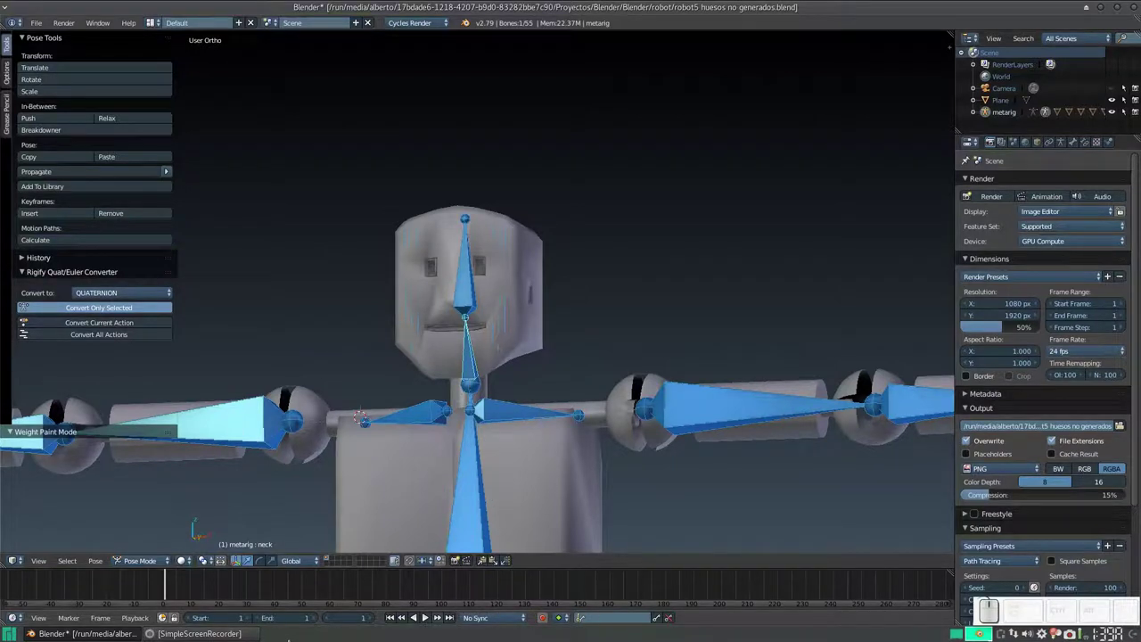
{"action": "left_click", "coordinate": [227, 633]}
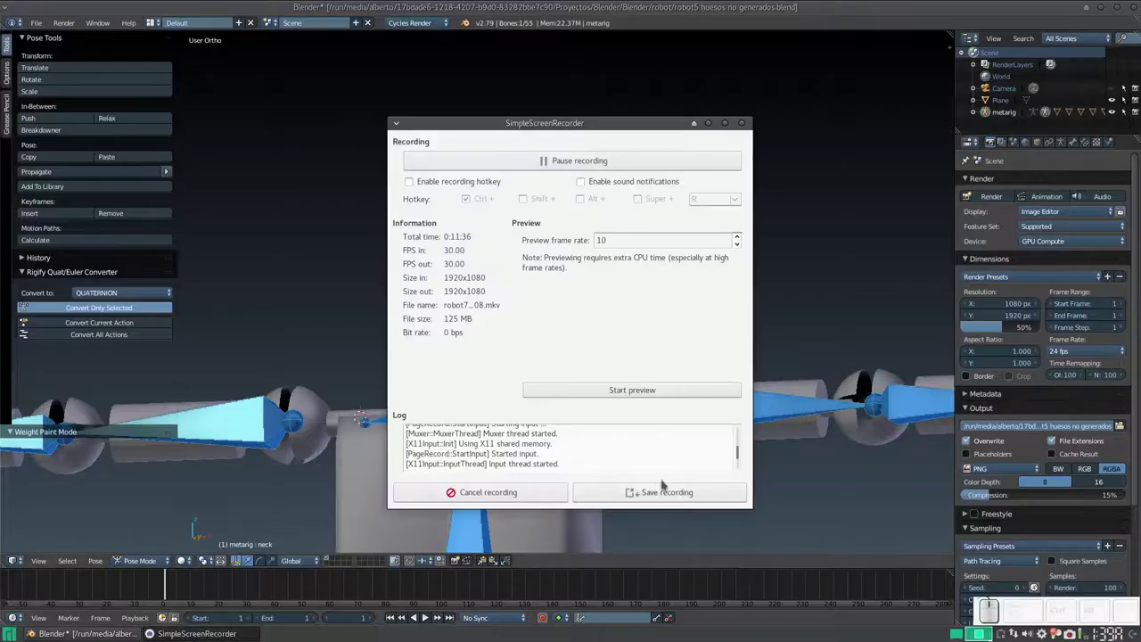
{"action": "left_click", "coordinate": [657, 491]}
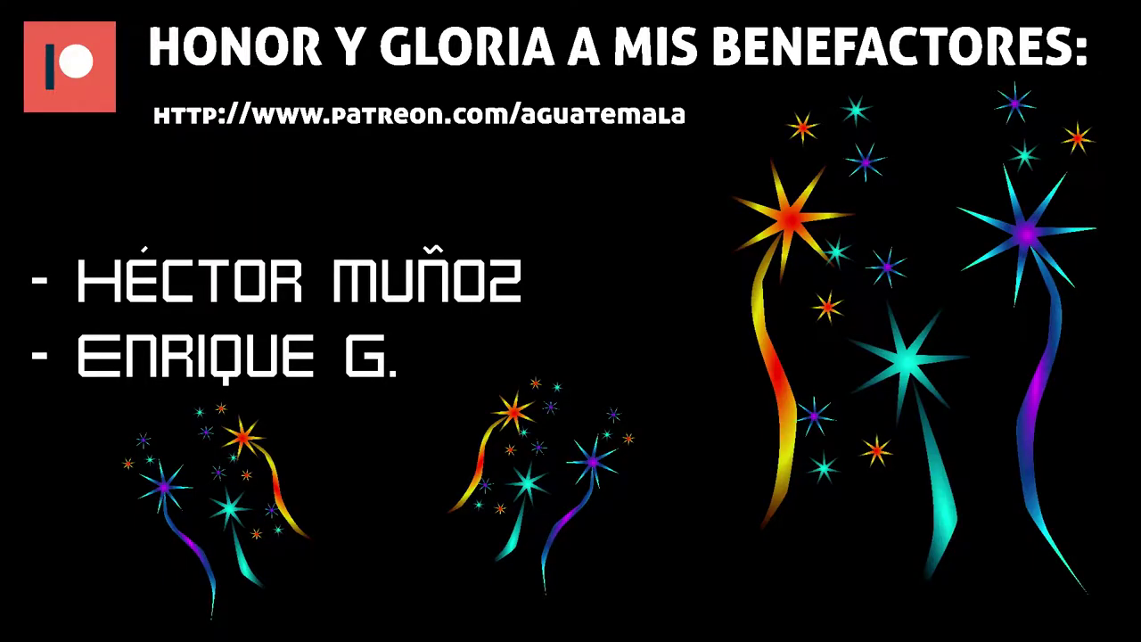